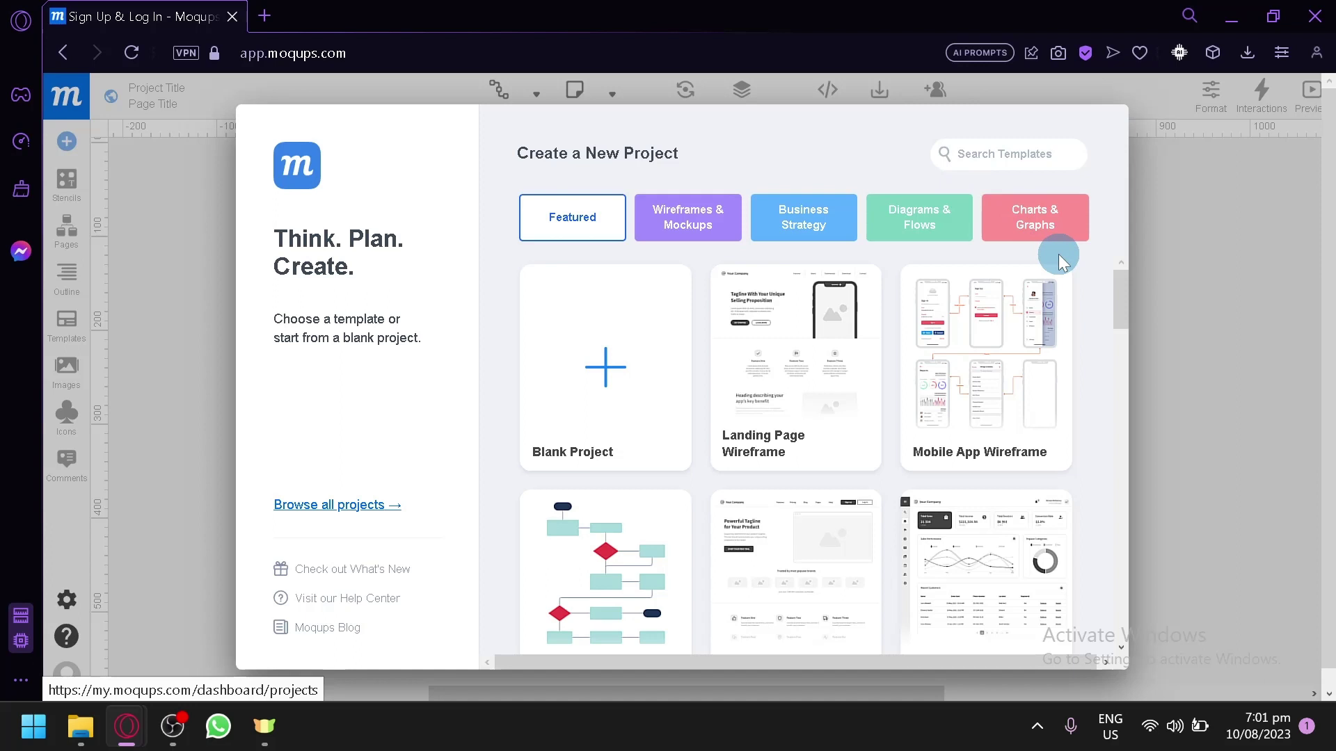
scroll(908, 429, "down", 4)
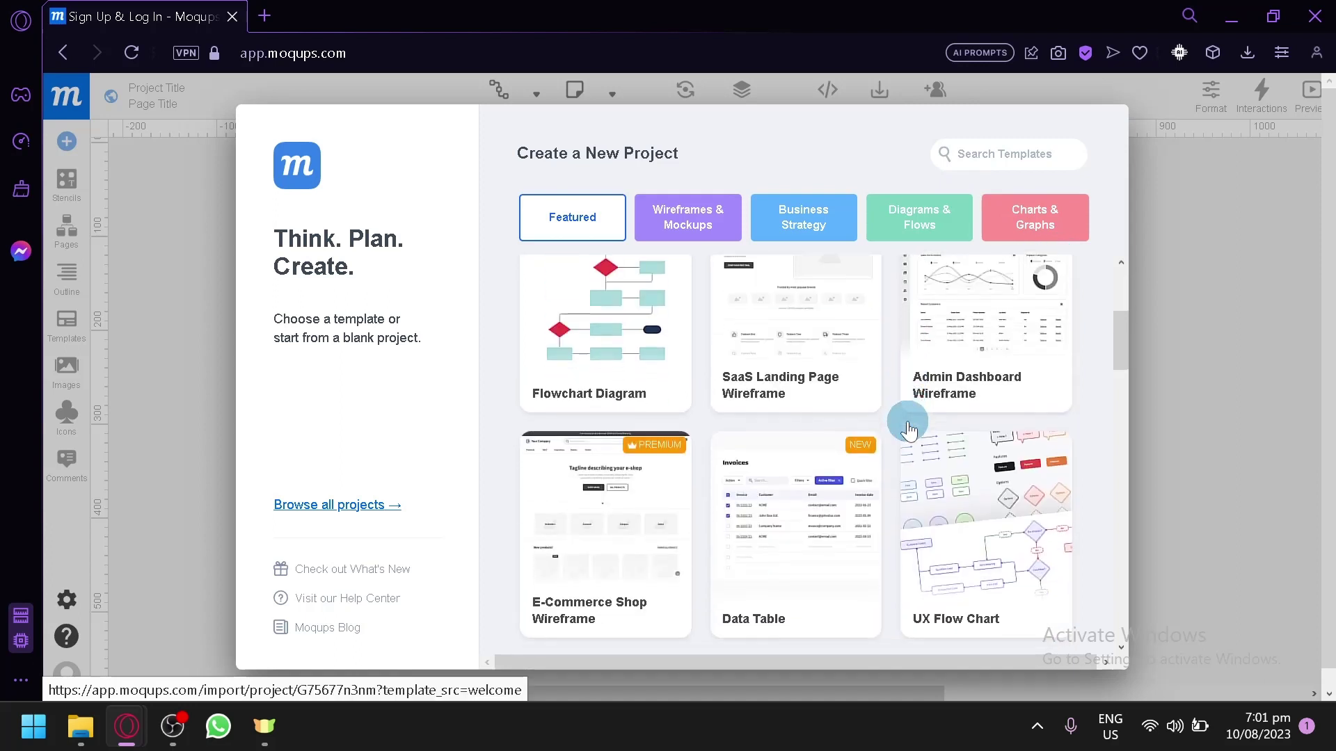
scroll(908, 430, "up", 4)
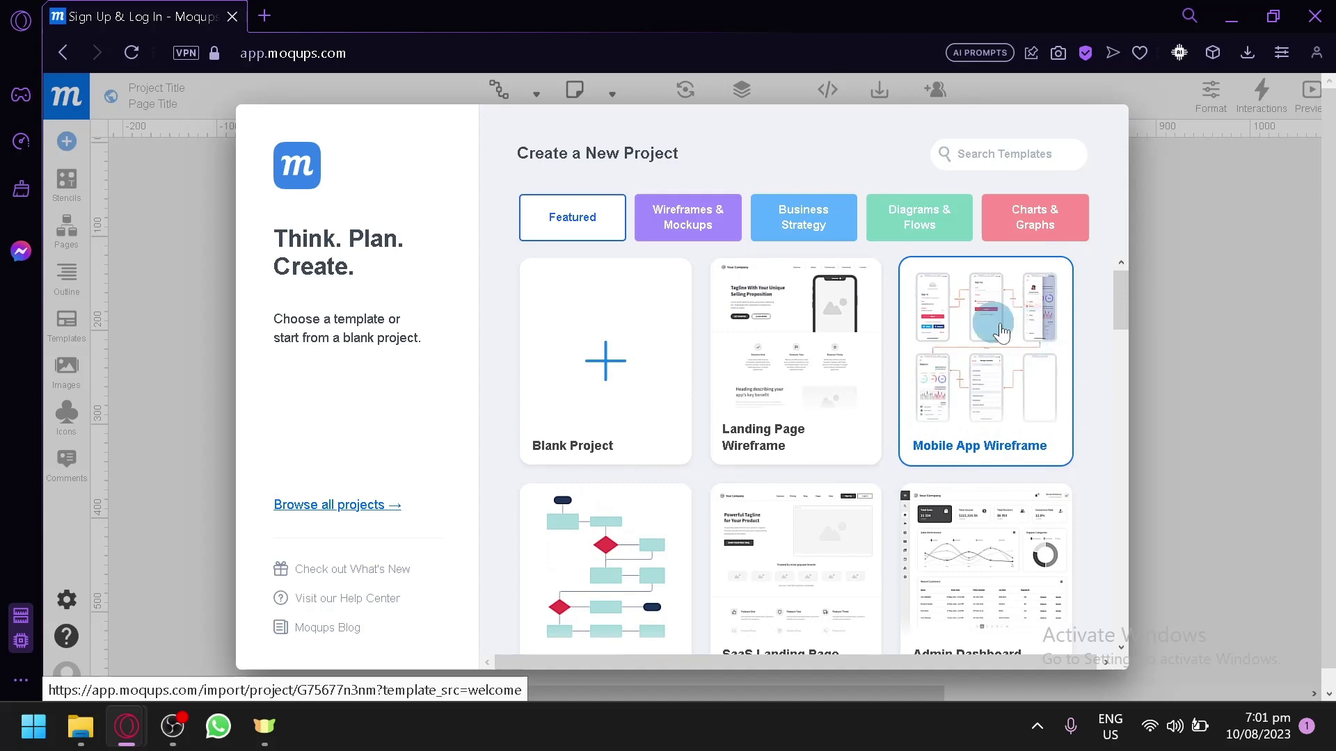
scroll(897, 447, "down", 2)
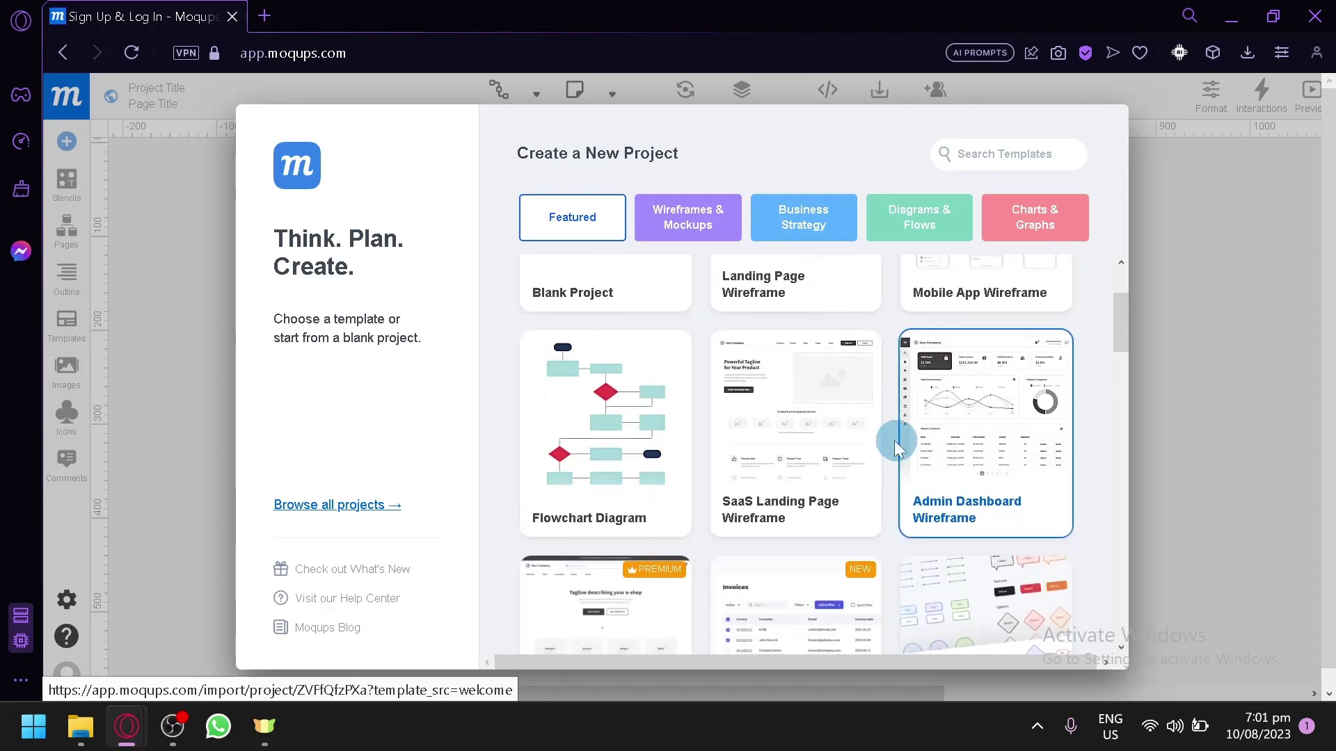
scroll(554, 394, "down", 4)
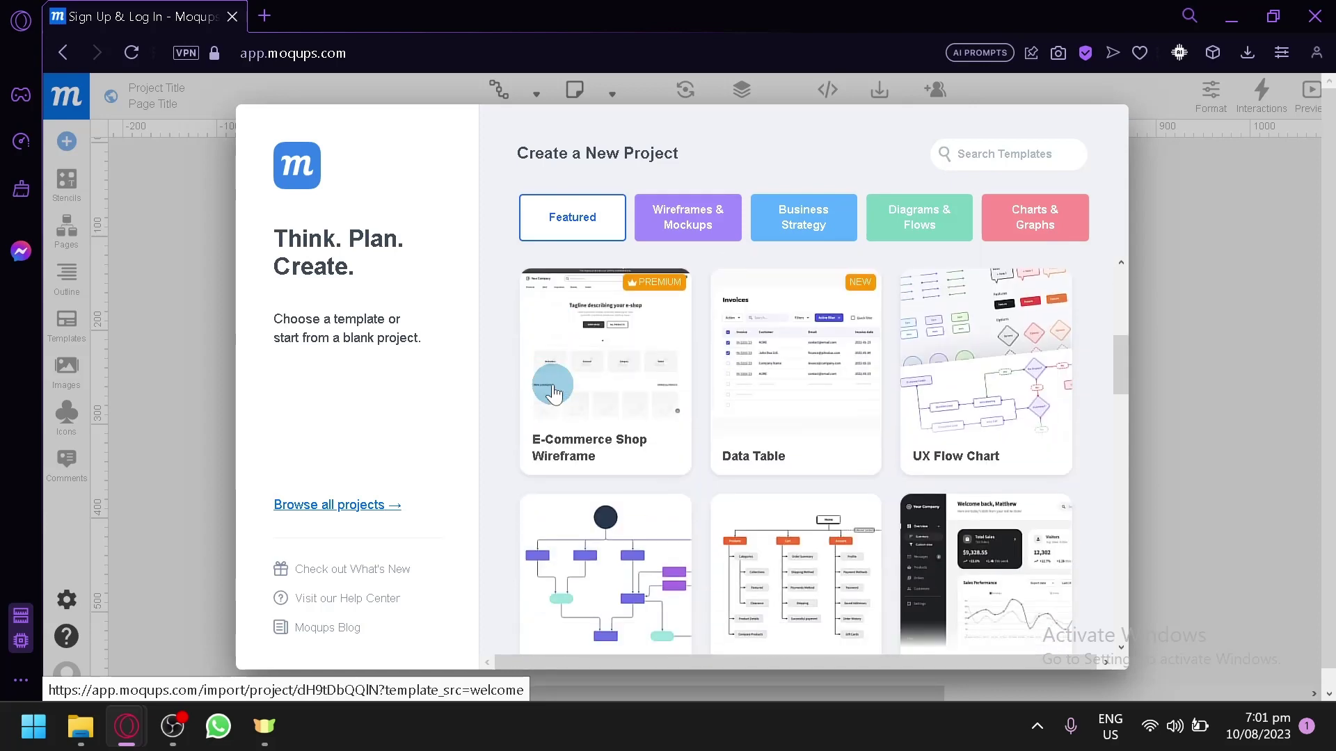
scroll(950, 473, "down", 2)
scroll(953, 485, "down", 2)
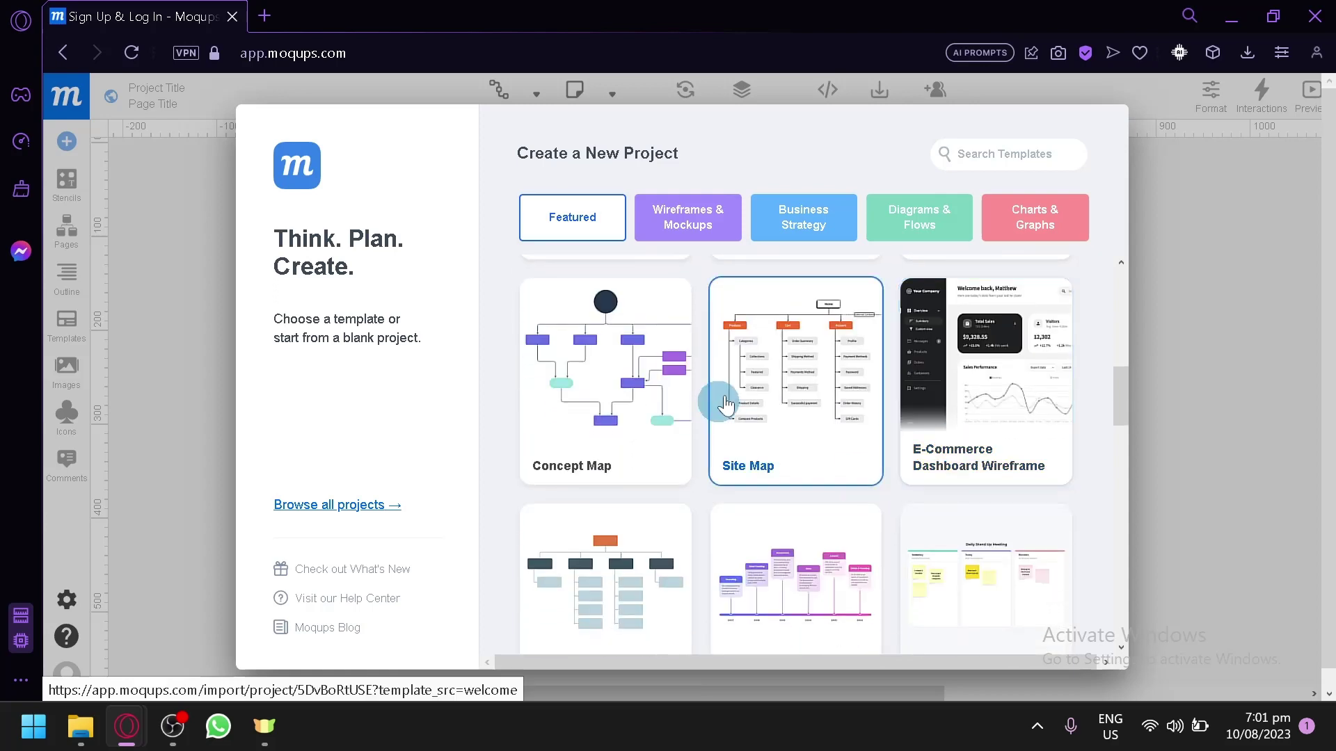
scroll(949, 472, "down", 4)
scroll(953, 479, "up", 1)
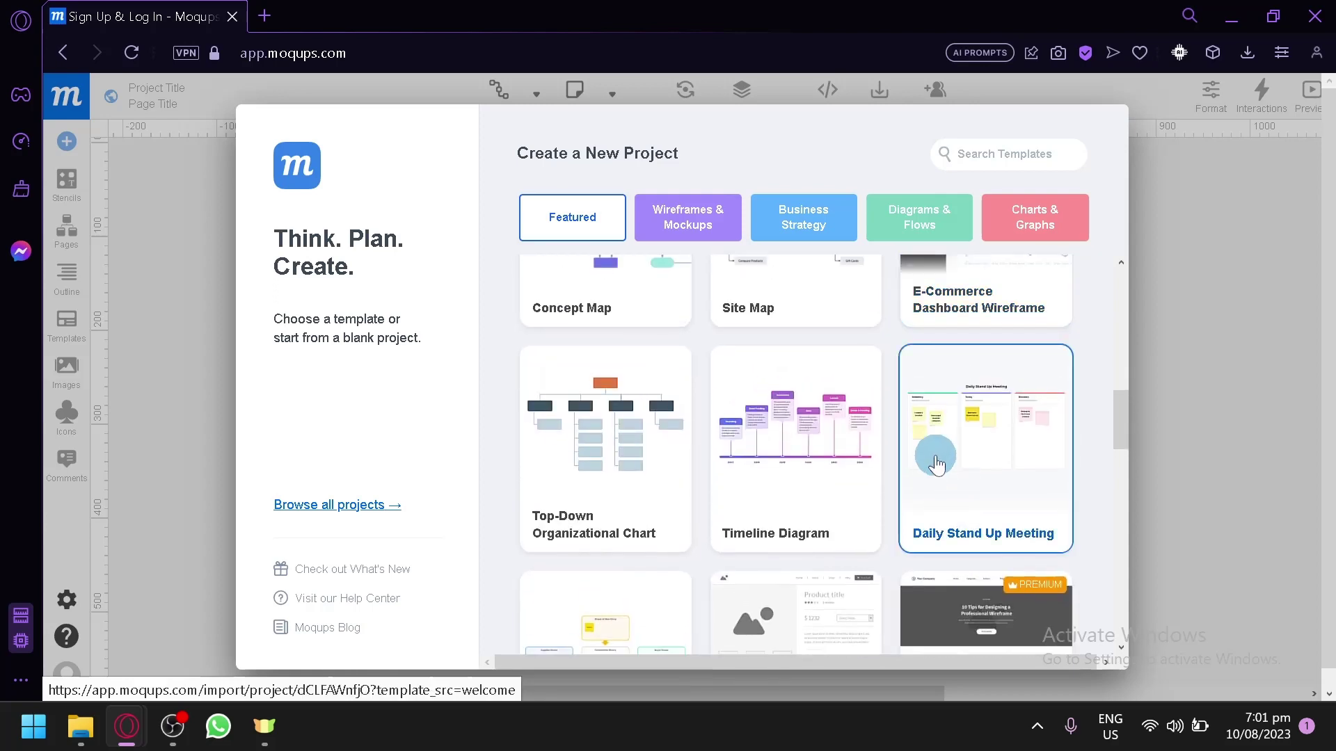
scroll(949, 473, "up", 5)
scroll(937, 464, "down", 11)
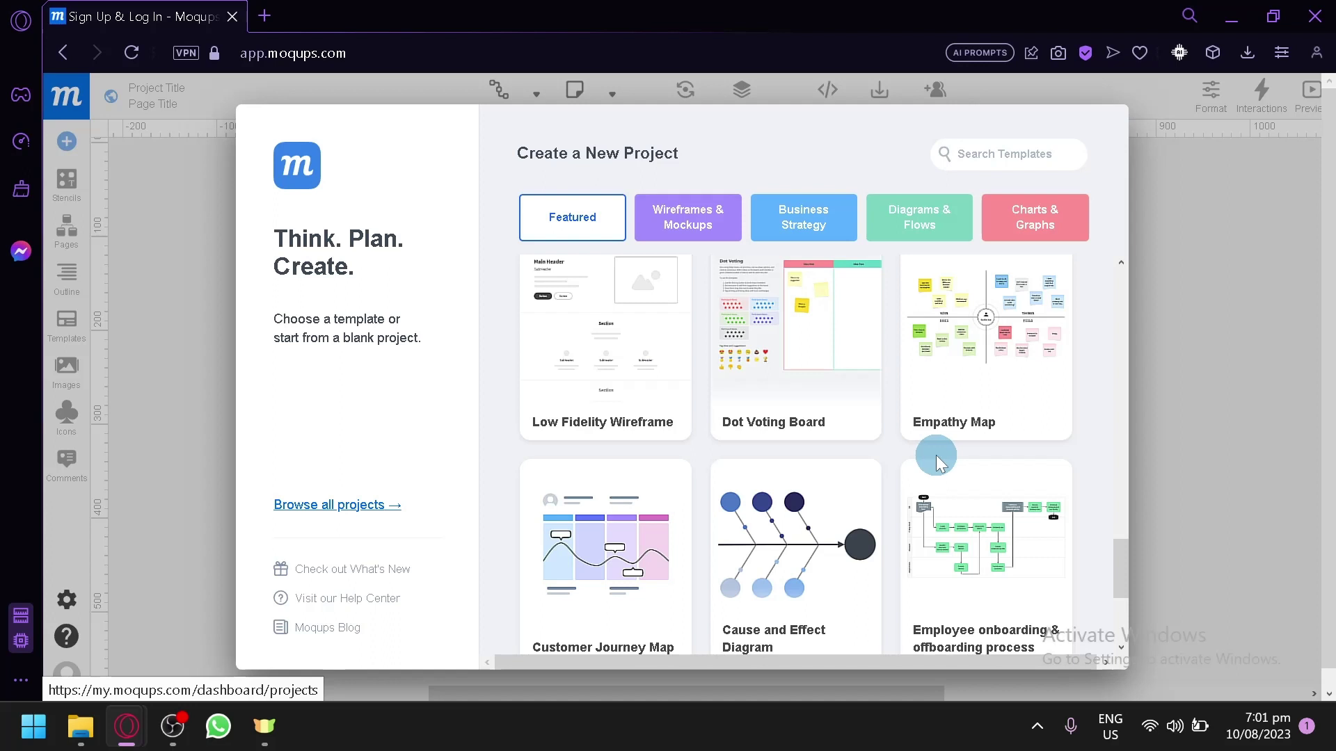
scroll(939, 446, "up", 15)
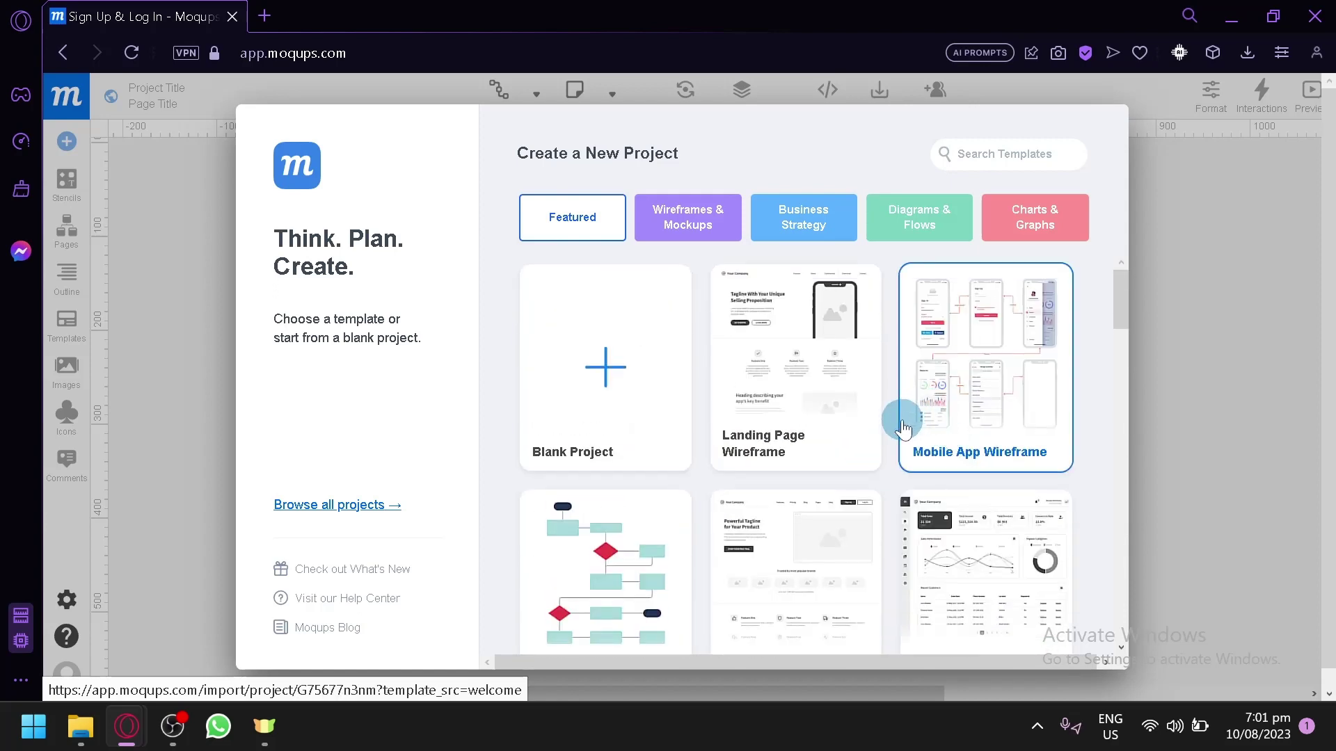
scroll(877, 426, "down", 2)
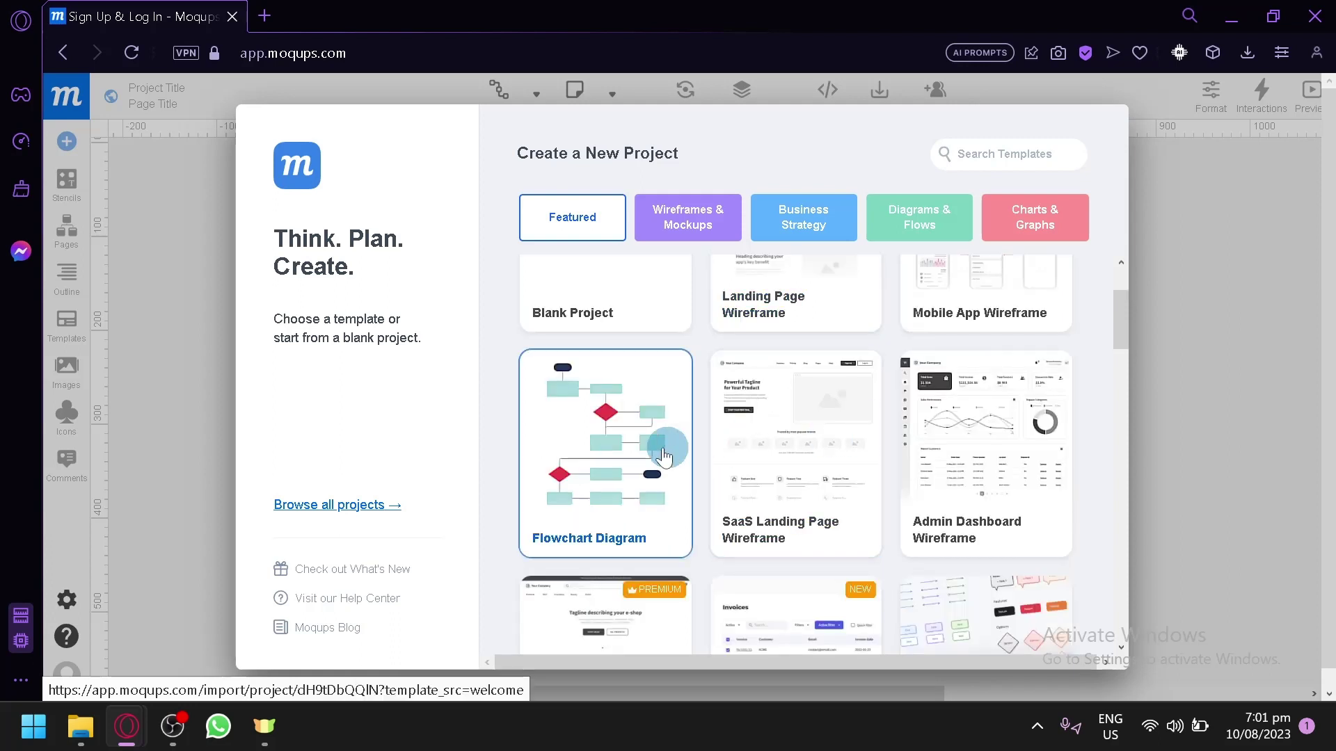
Step: Create a new project from the Flowchart Diagram template
left_click(622, 452)
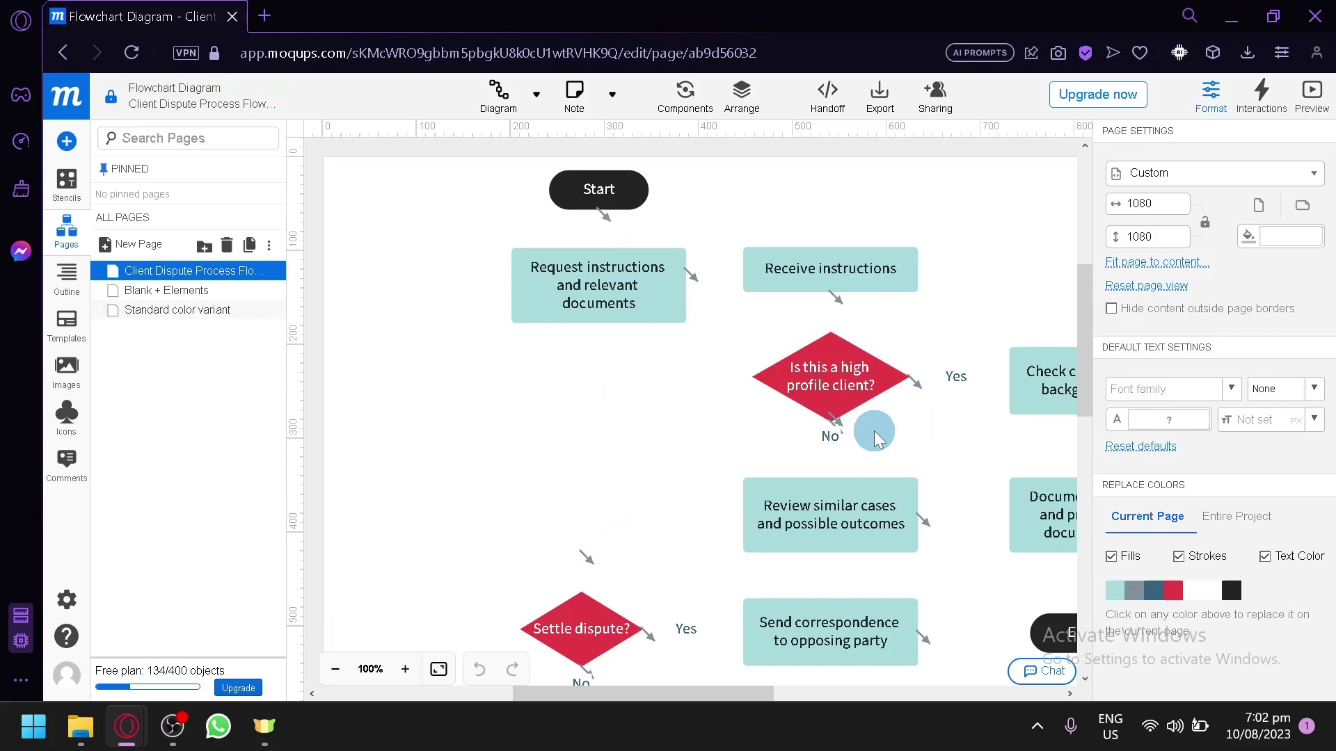
left_click_drag(715, 695, 753, 699)
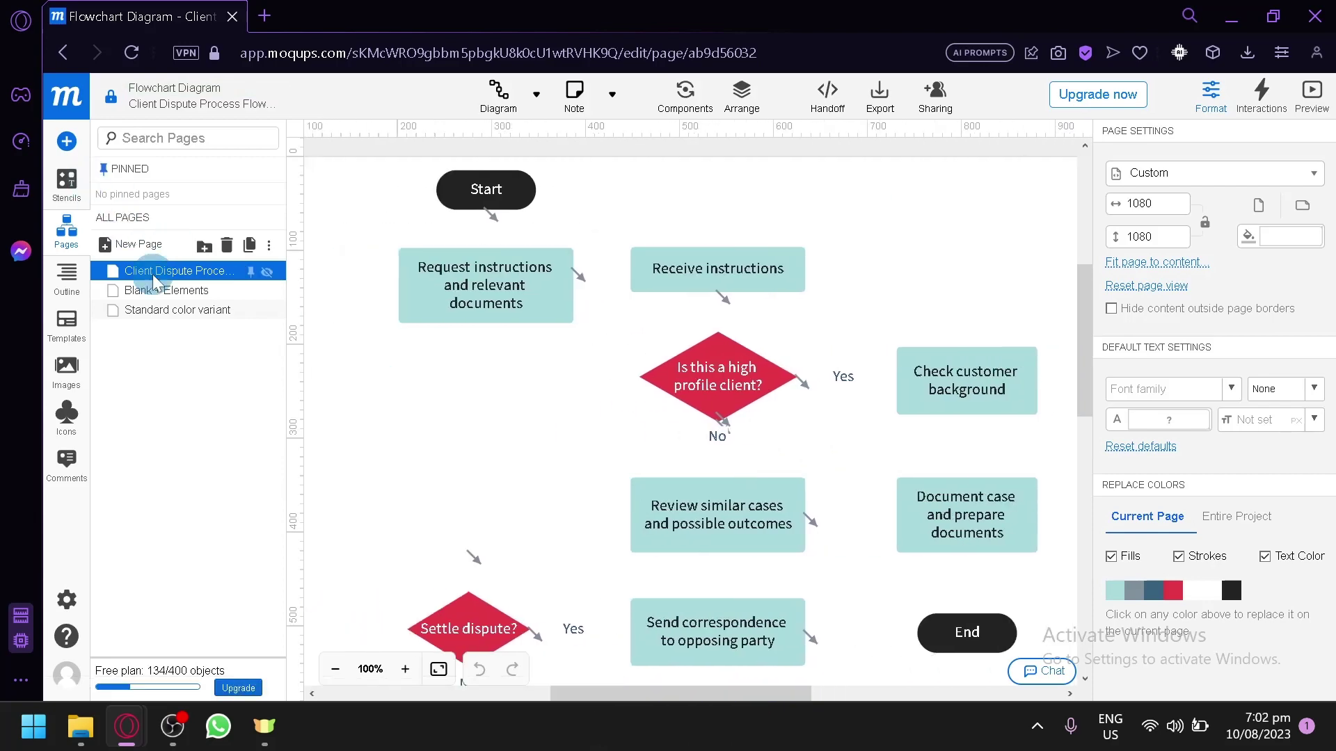
scroll(154, 280, "up", 4)
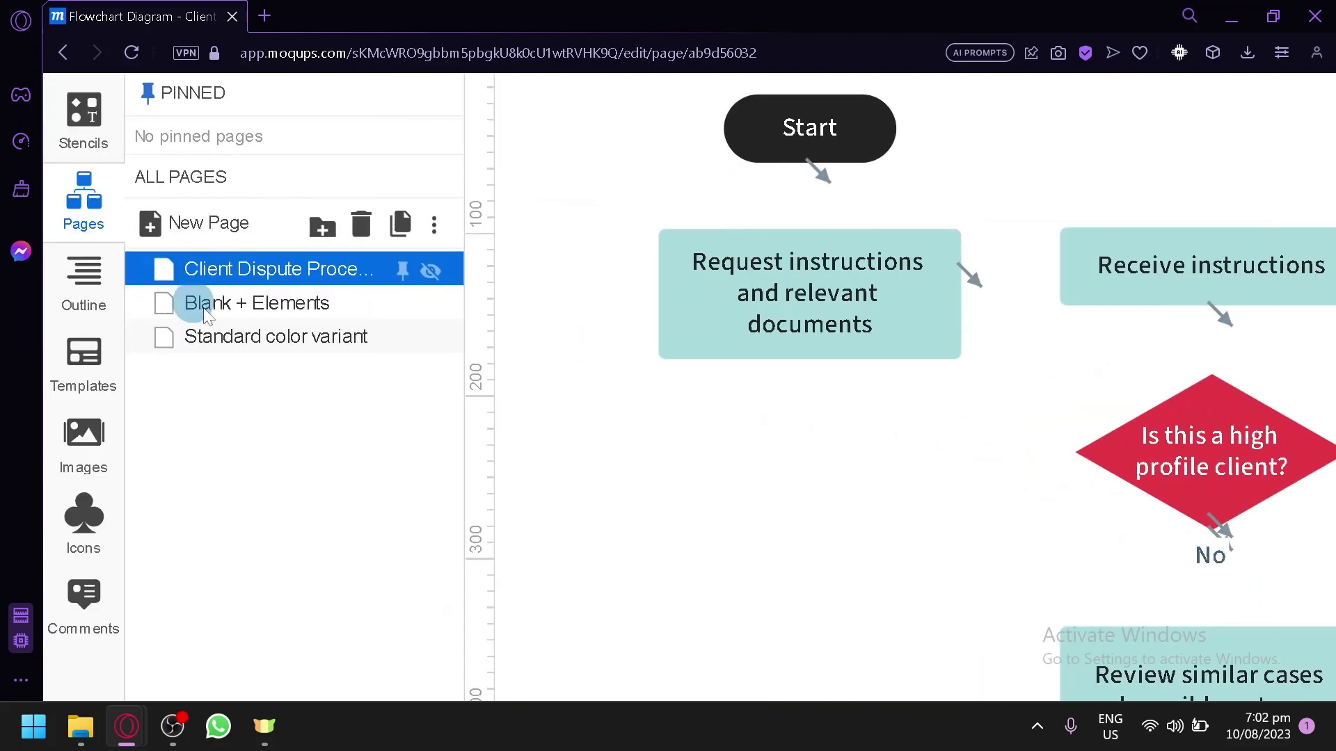
scroll(273, 366, "up", 2)
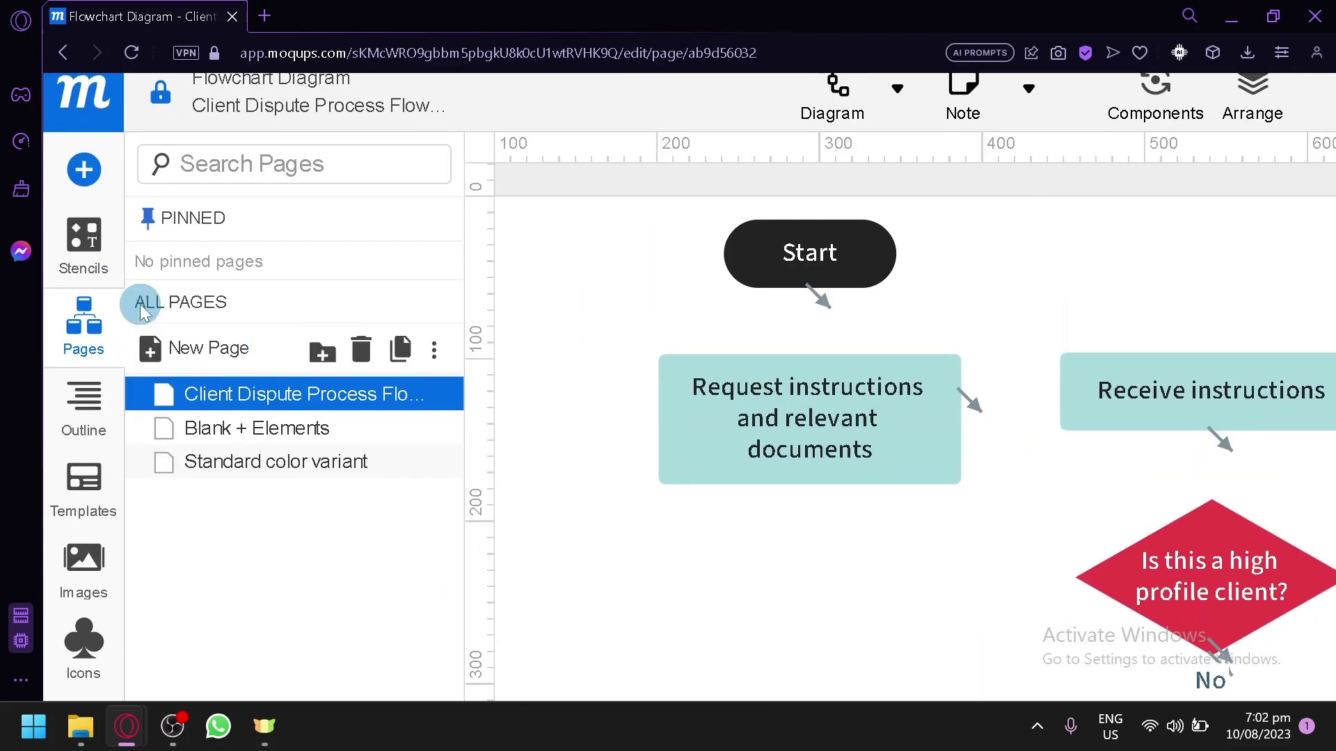
scroll(142, 311, "up", 3)
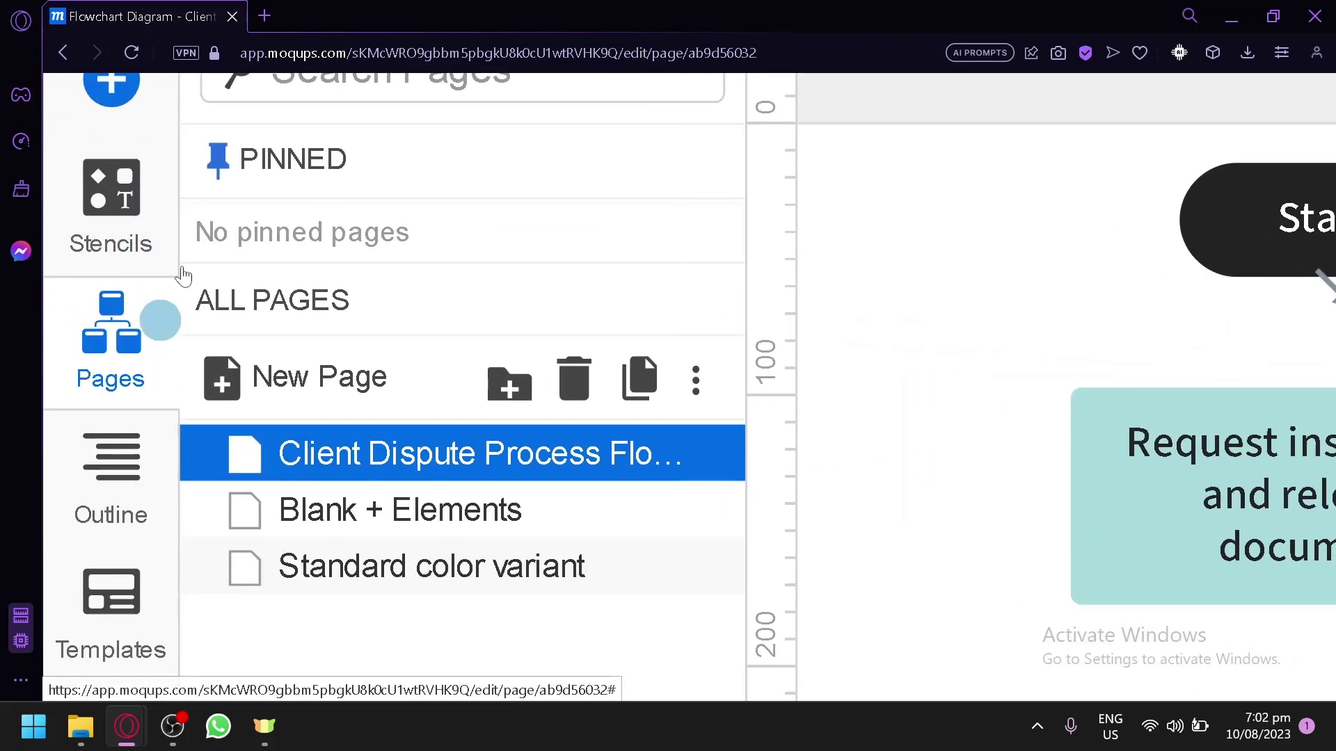
scroll(313, 355, "down", 2)
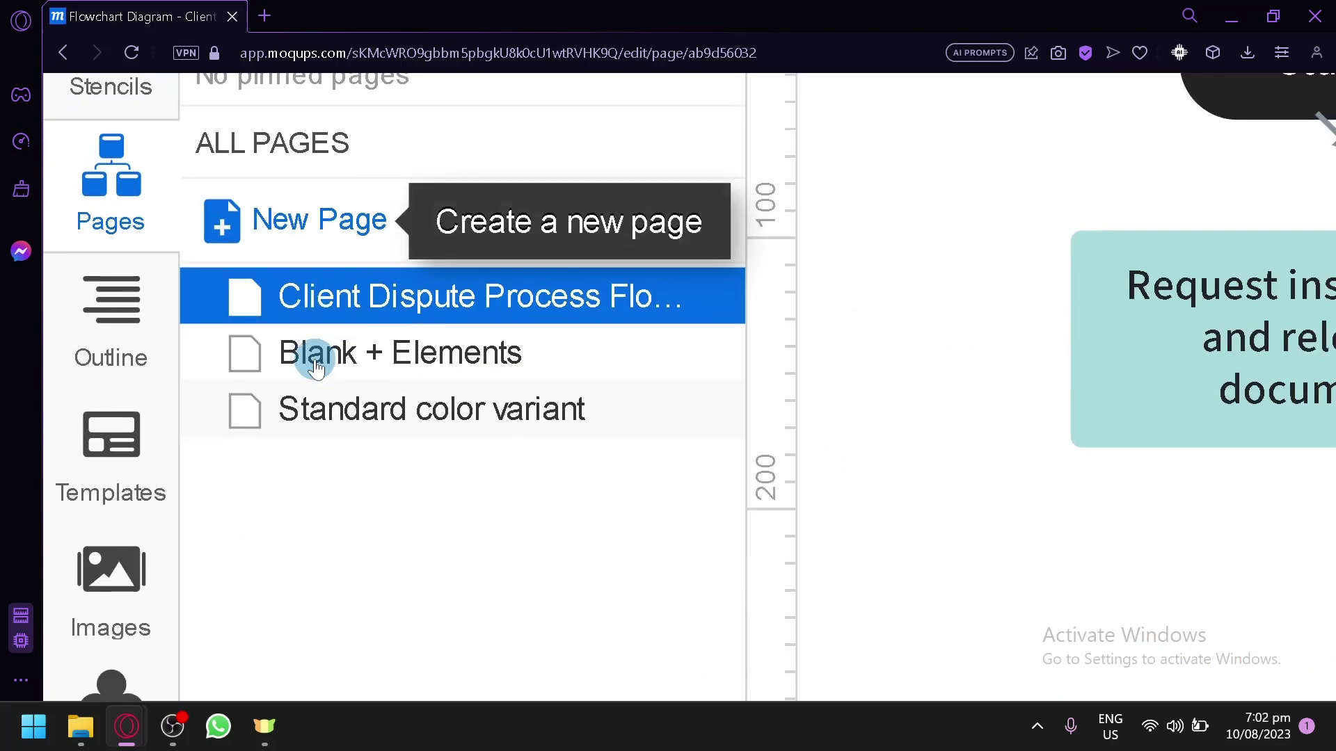
Step: Visit the Blank + Elements and Standard color variant pages, then return to Client Dispute Process Flow
left_click(336, 376)
scroll(337, 376, "down", 4)
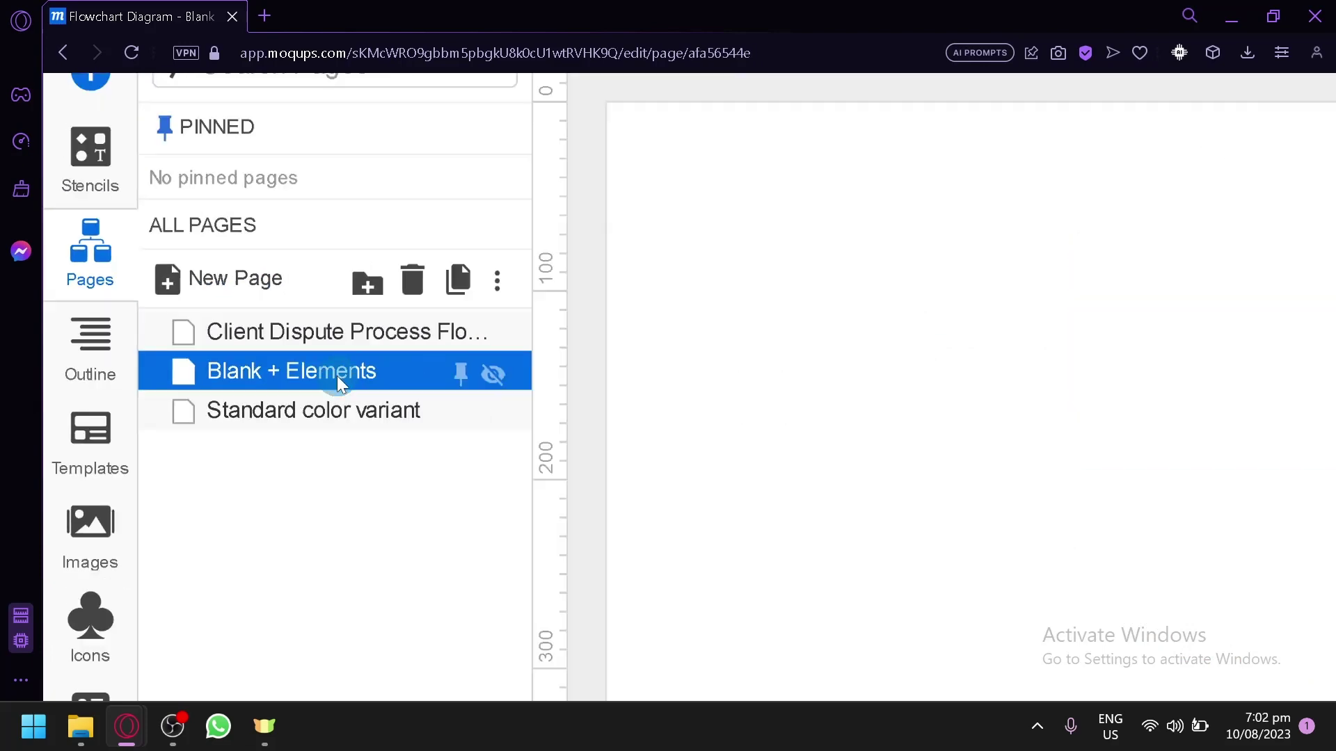
scroll(629, 333, "down", 3)
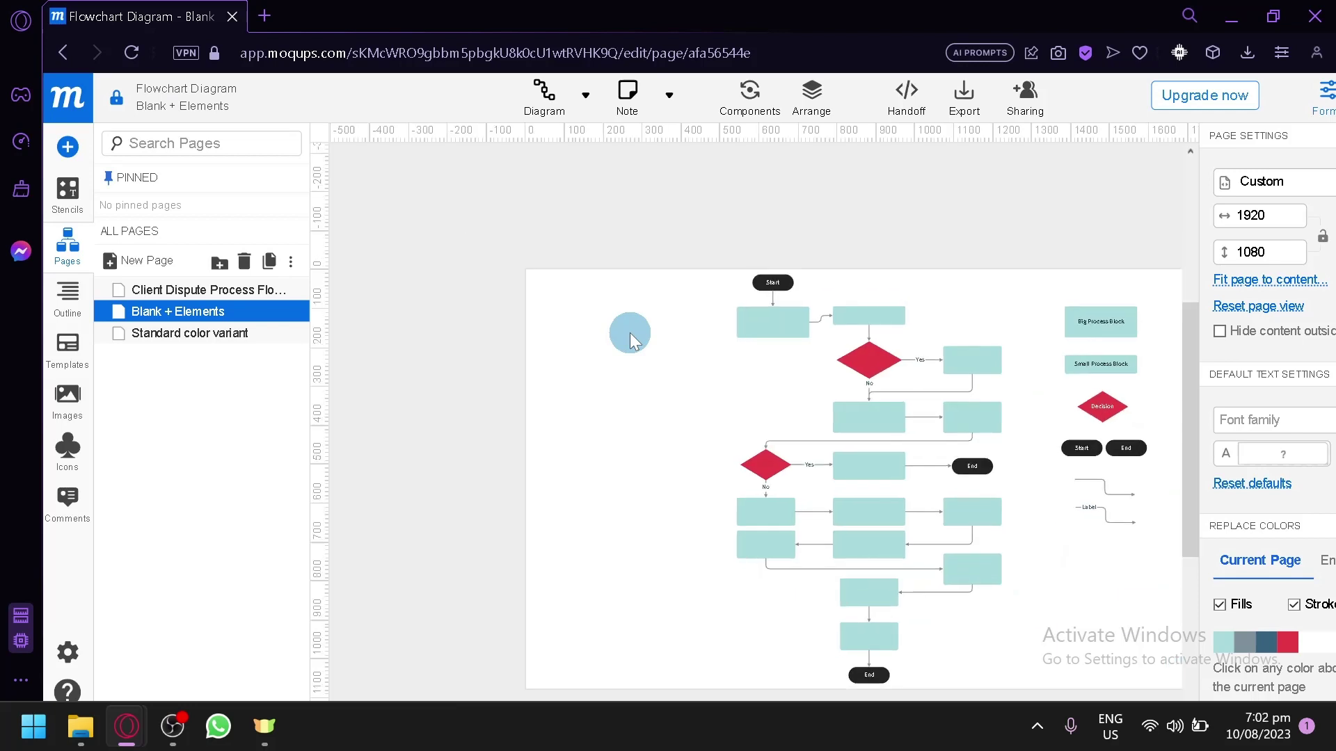
scroll(862, 363, "up", 3)
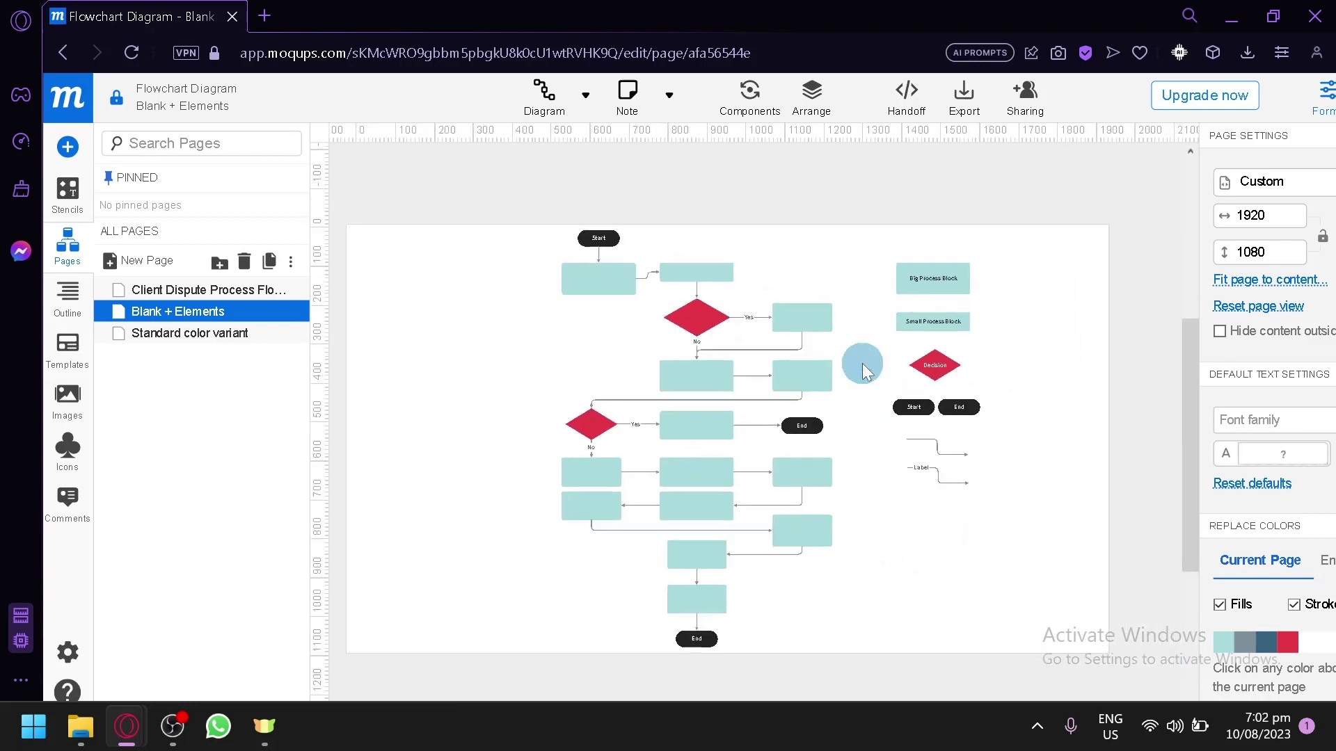
left_click(237, 337)
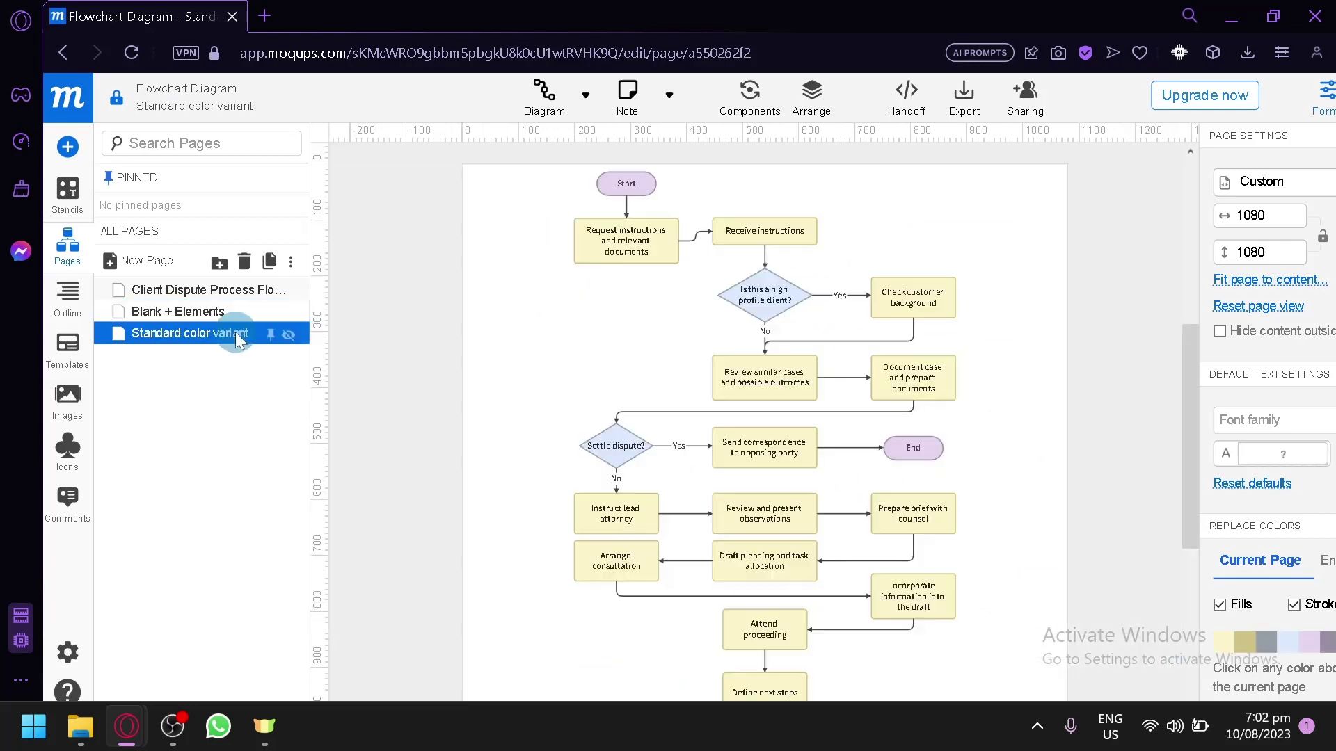
left_click(147, 293)
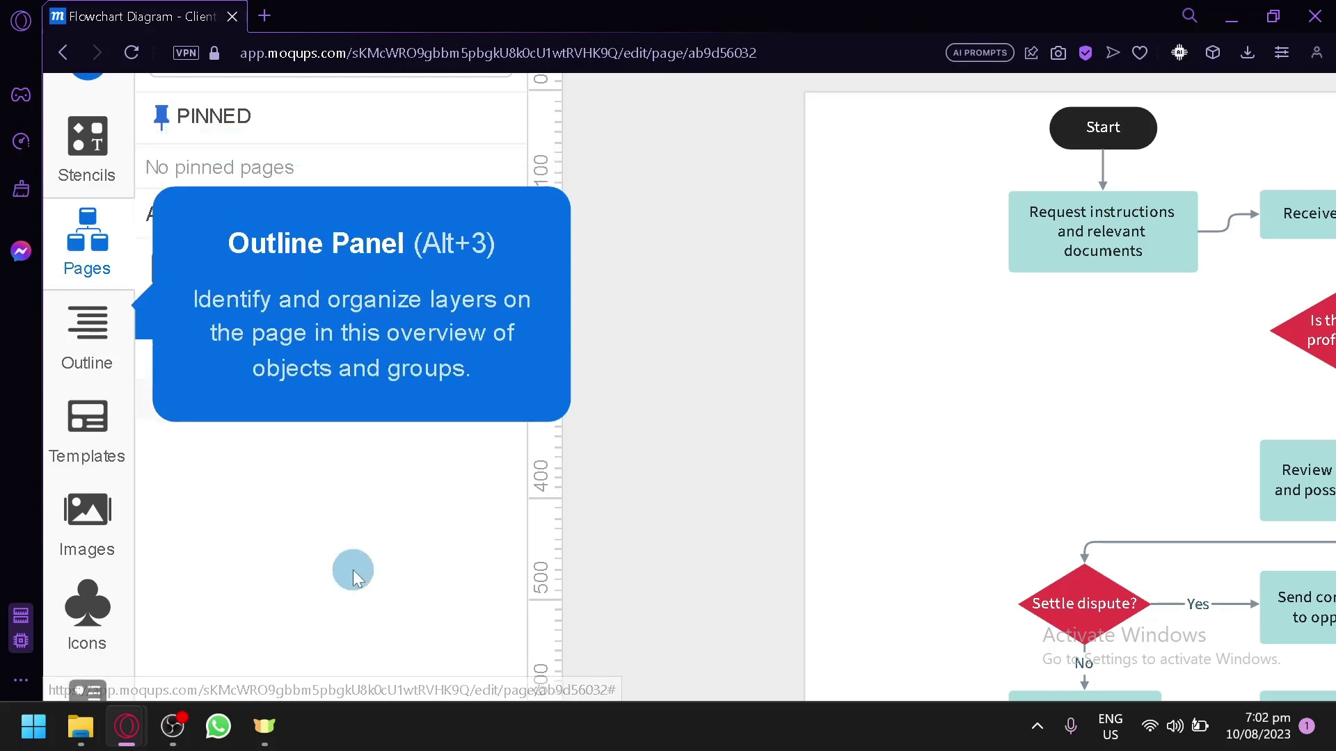
left_click(84, 145)
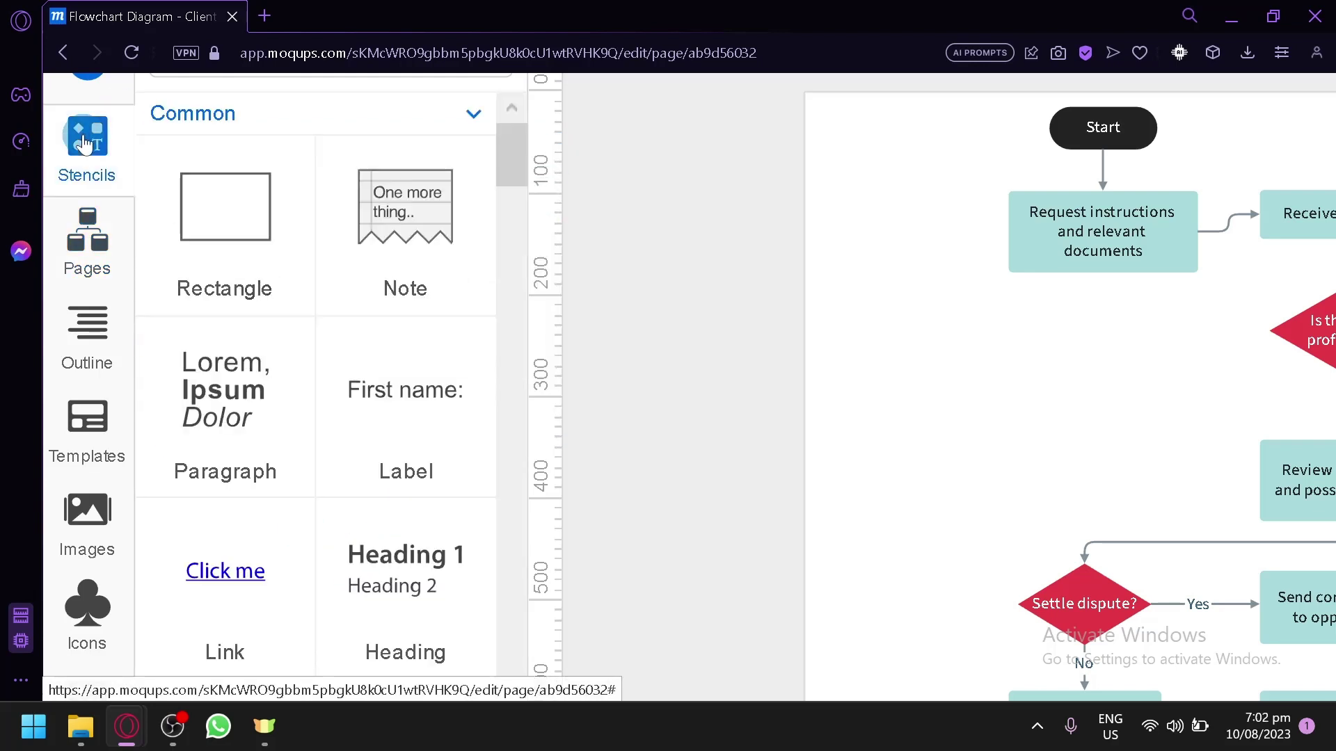
scroll(215, 355, "down", 5)
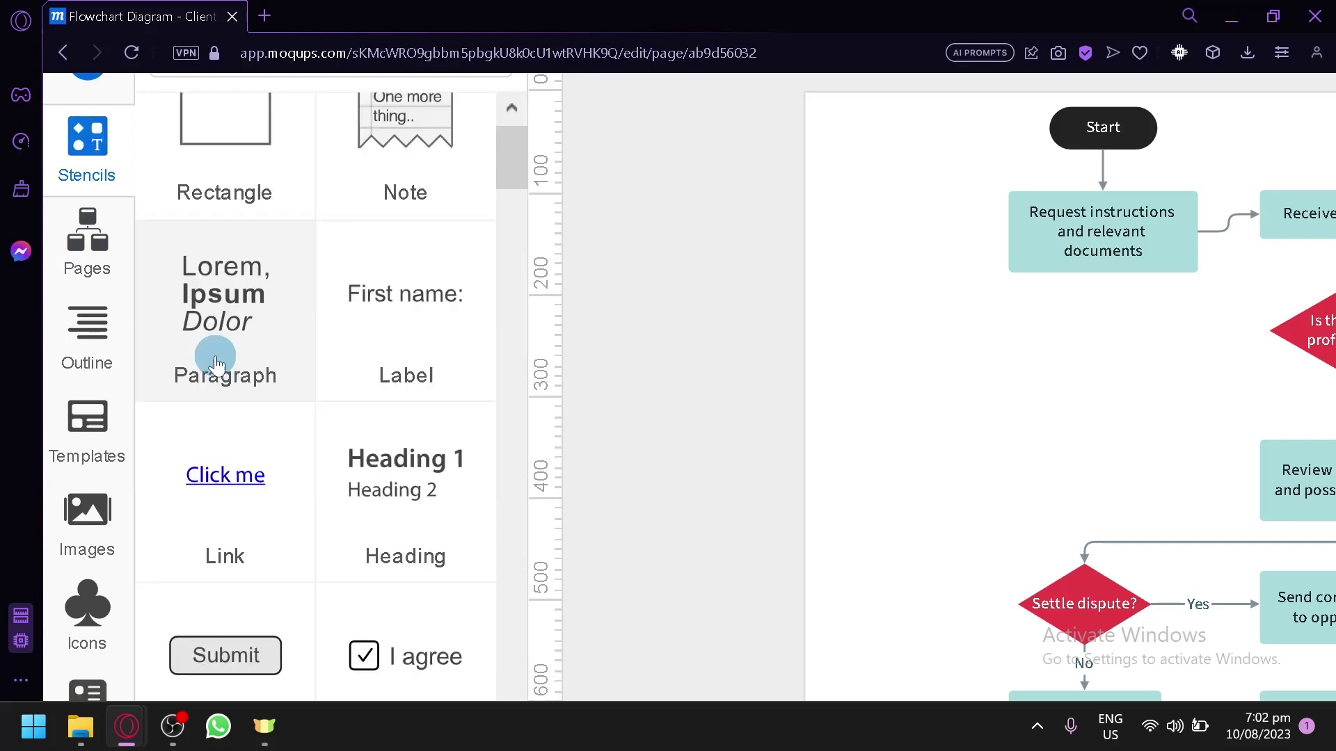
scroll(216, 361, "down", 5)
scroll(216, 361, "up", 3)
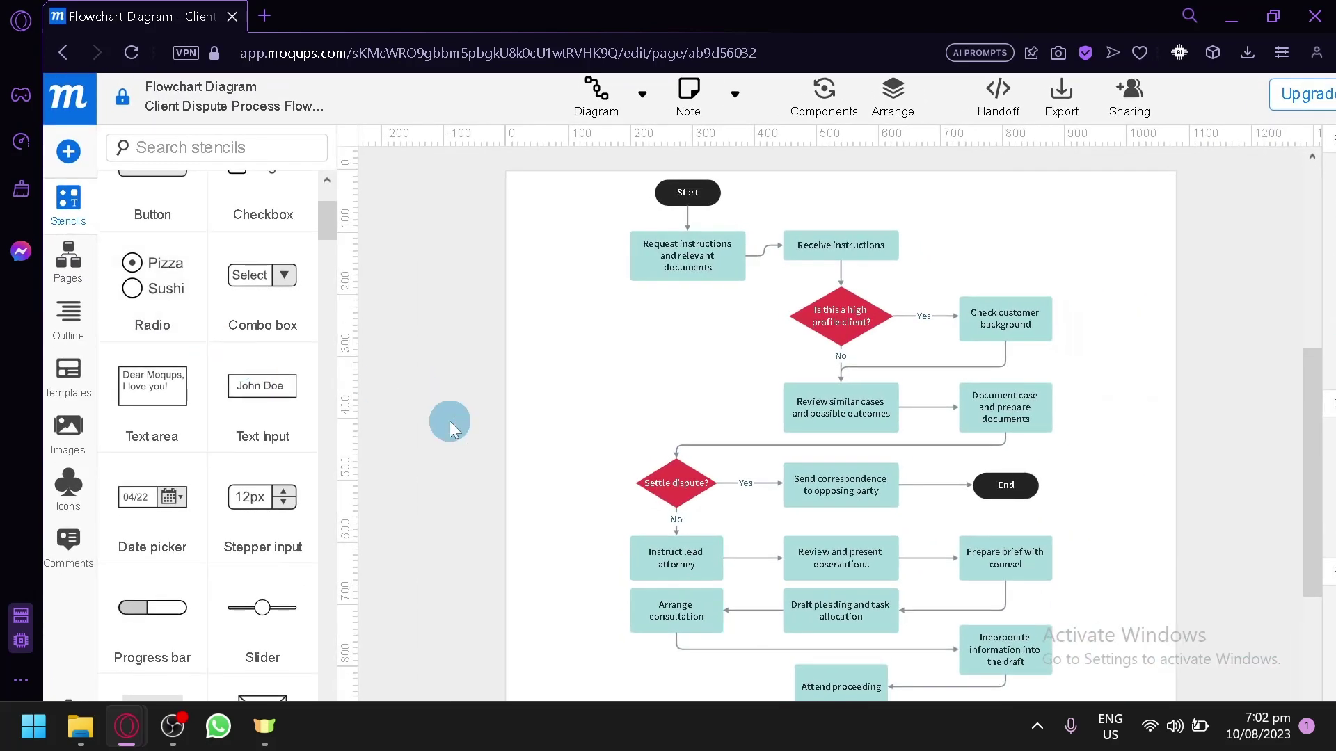
left_click(670, 244)
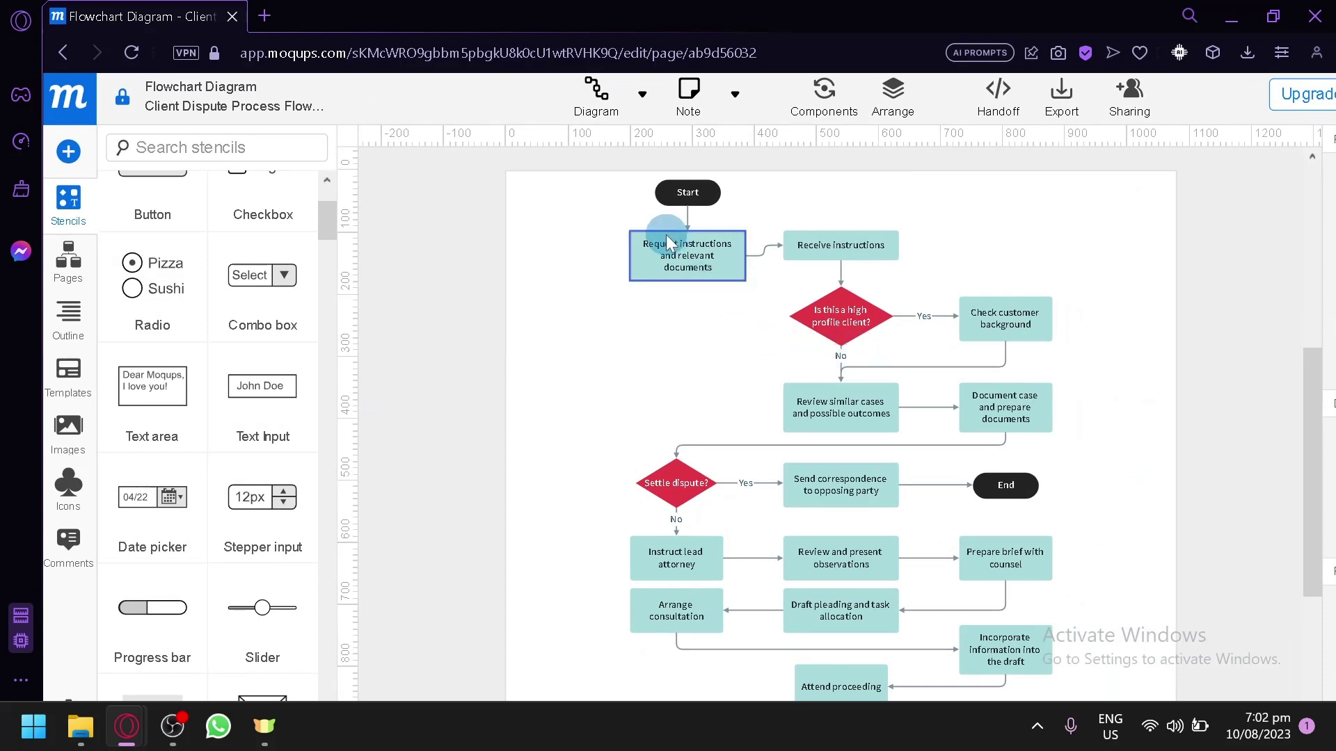
left_click(765, 270)
scroll(287, 284, "up", 5)
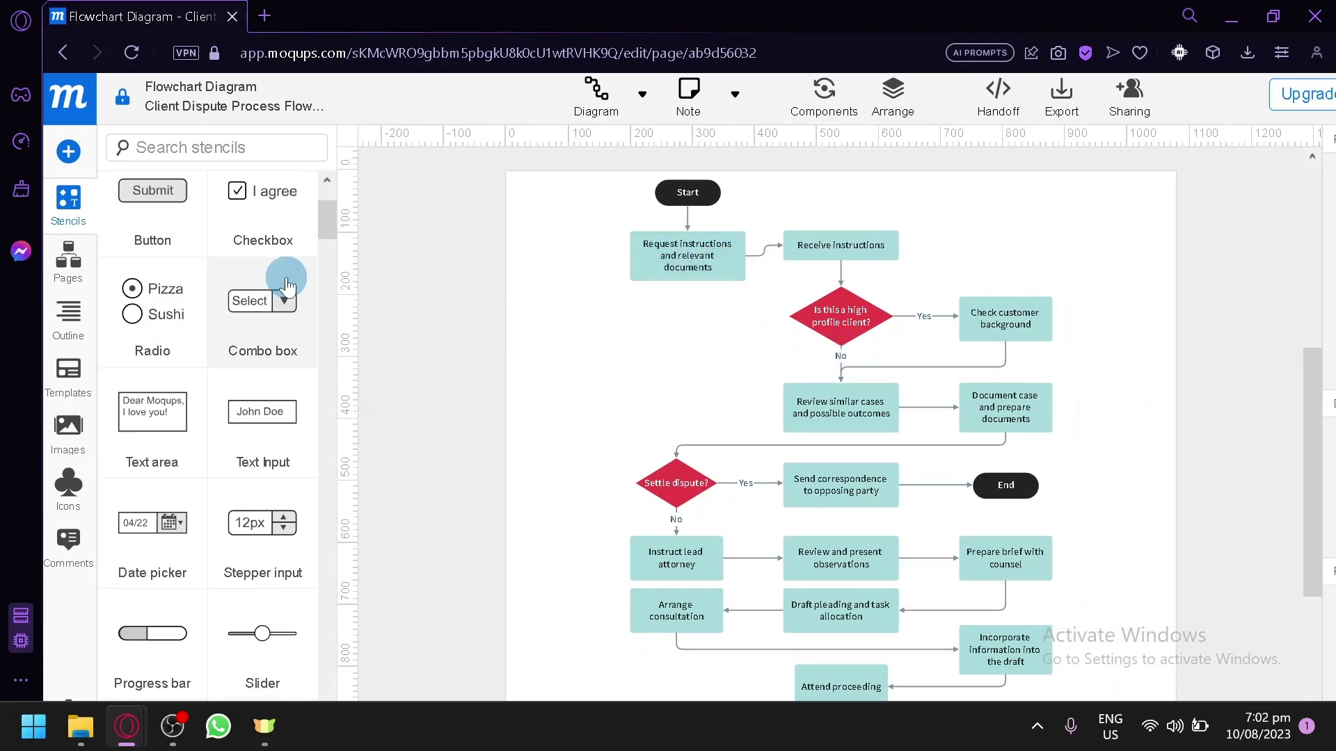
scroll(214, 334, "down", 4)
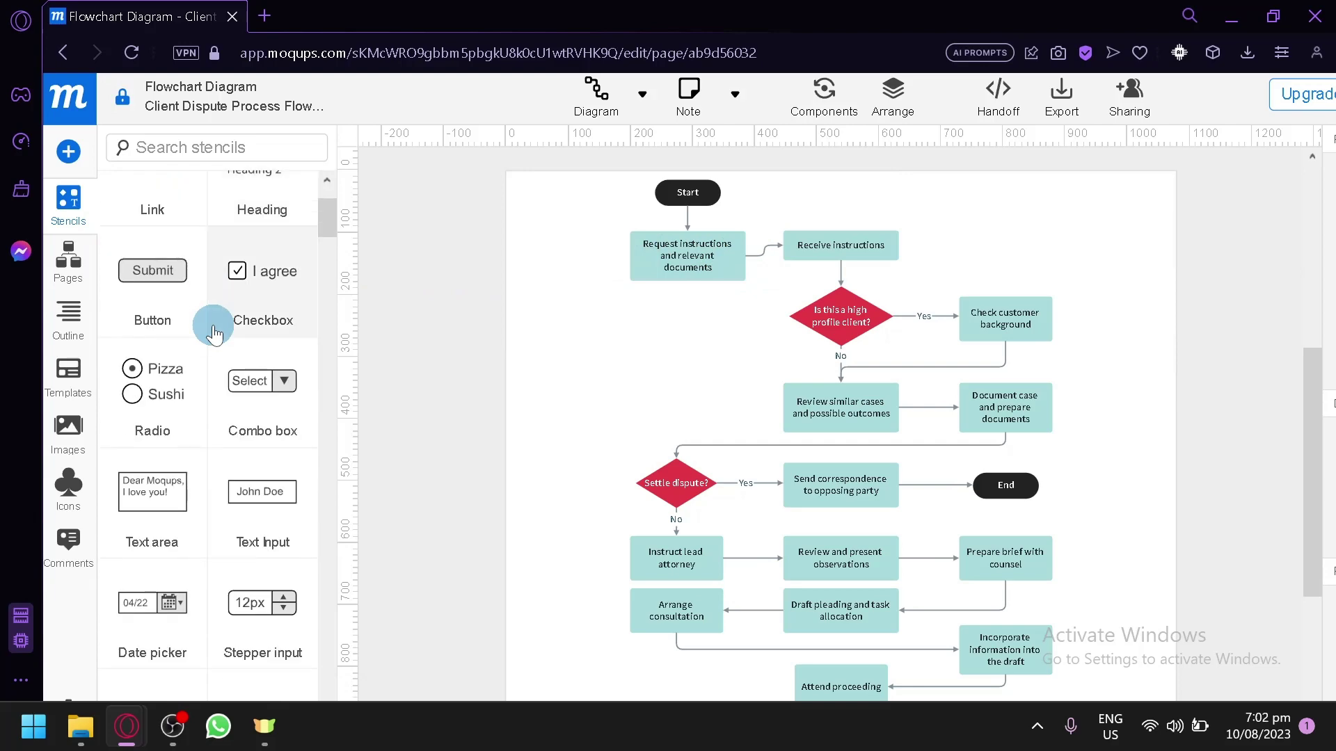
scroll(177, 315, "up", 3)
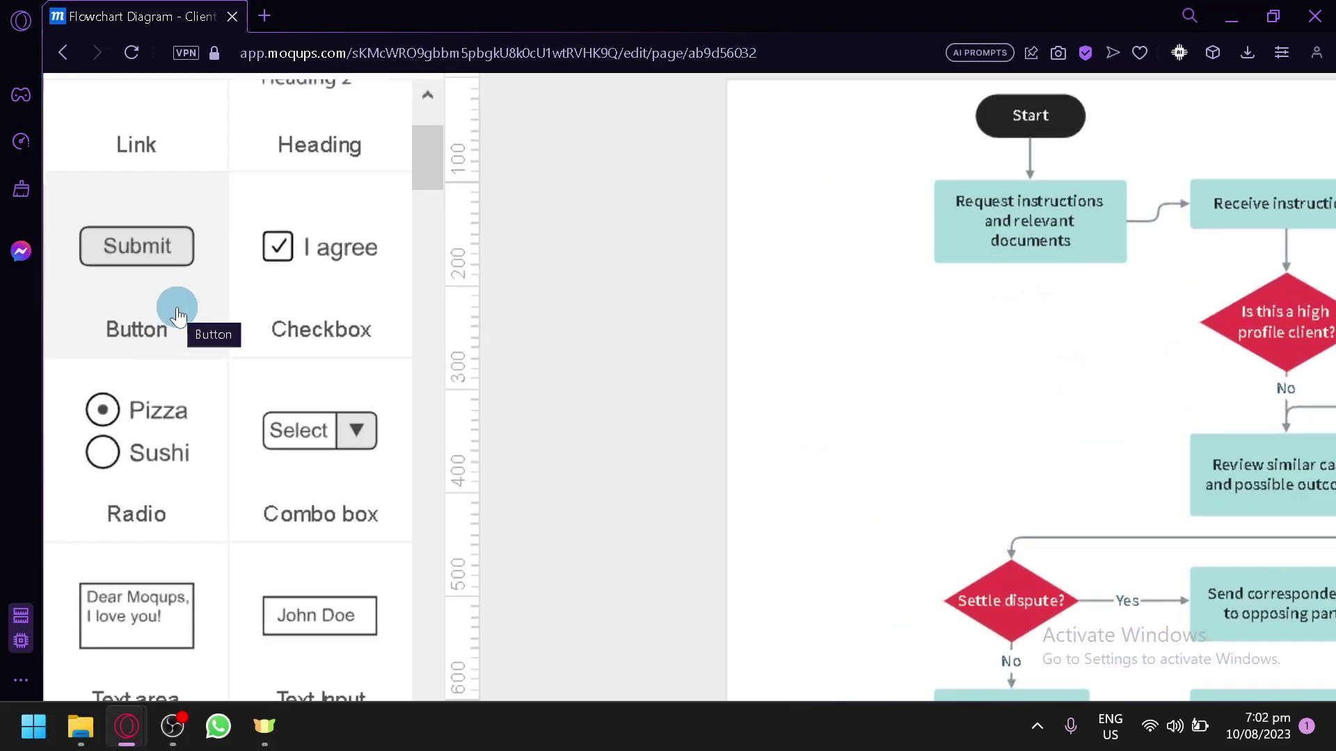
scroll(177, 315, "down", 2)
scroll(178, 314, "up", 3)
scroll(177, 314, "left", 1)
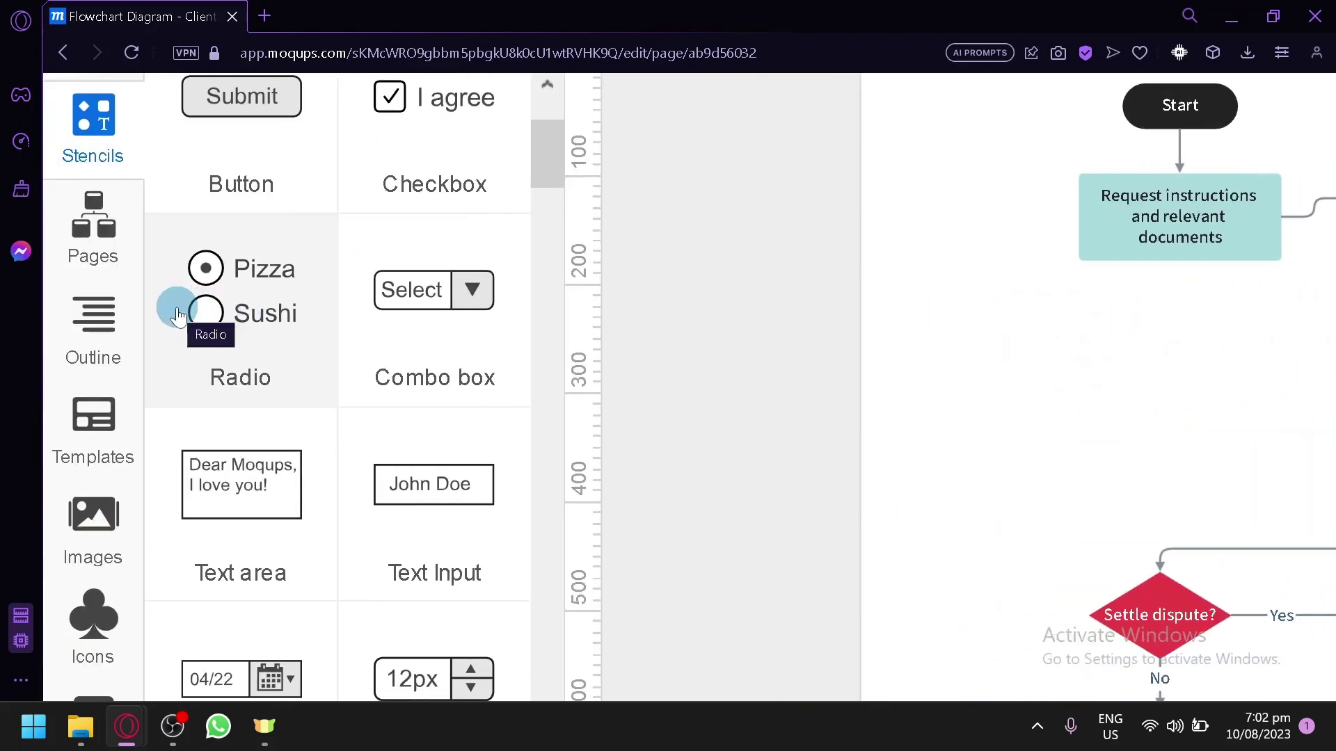
scroll(248, 352, "down", 5)
scroll(248, 364, "down", 1)
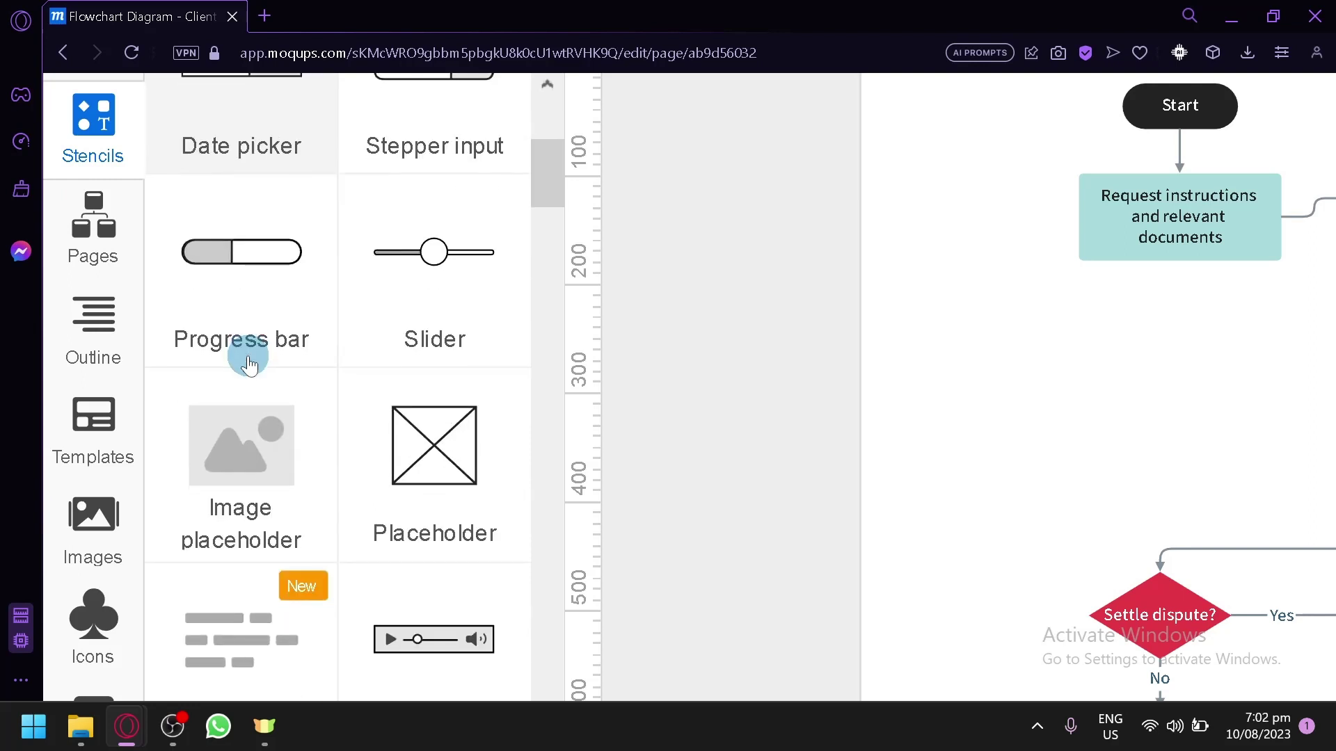
scroll(248, 365, "down", 5)
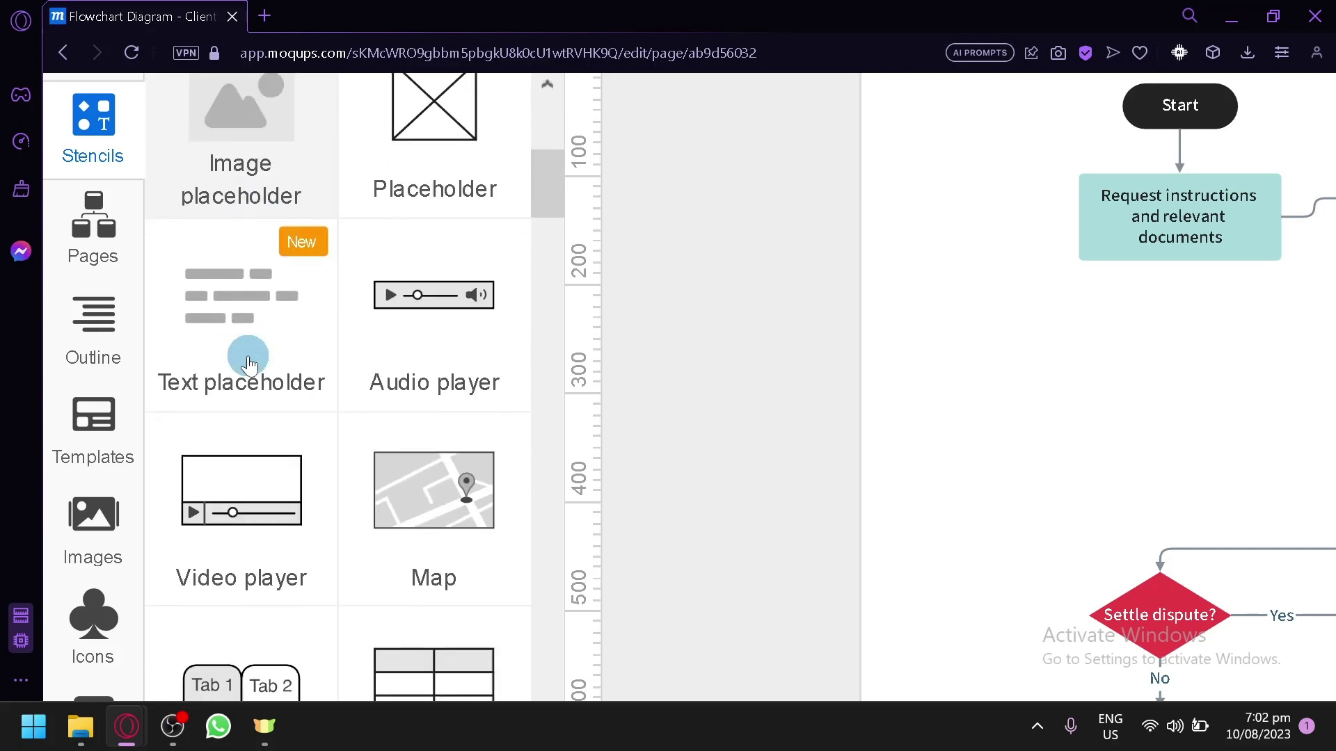
scroll(248, 364, "down", 1)
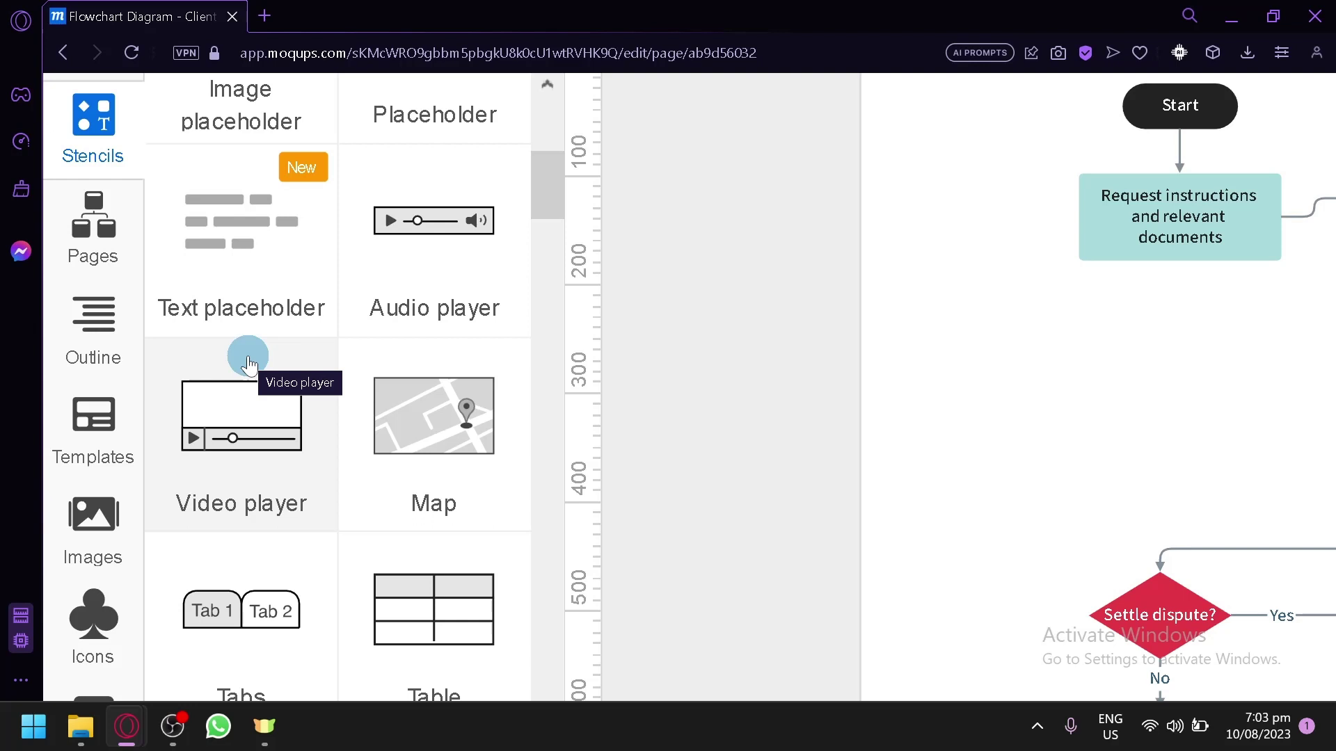
scroll(346, 379, "down", 5)
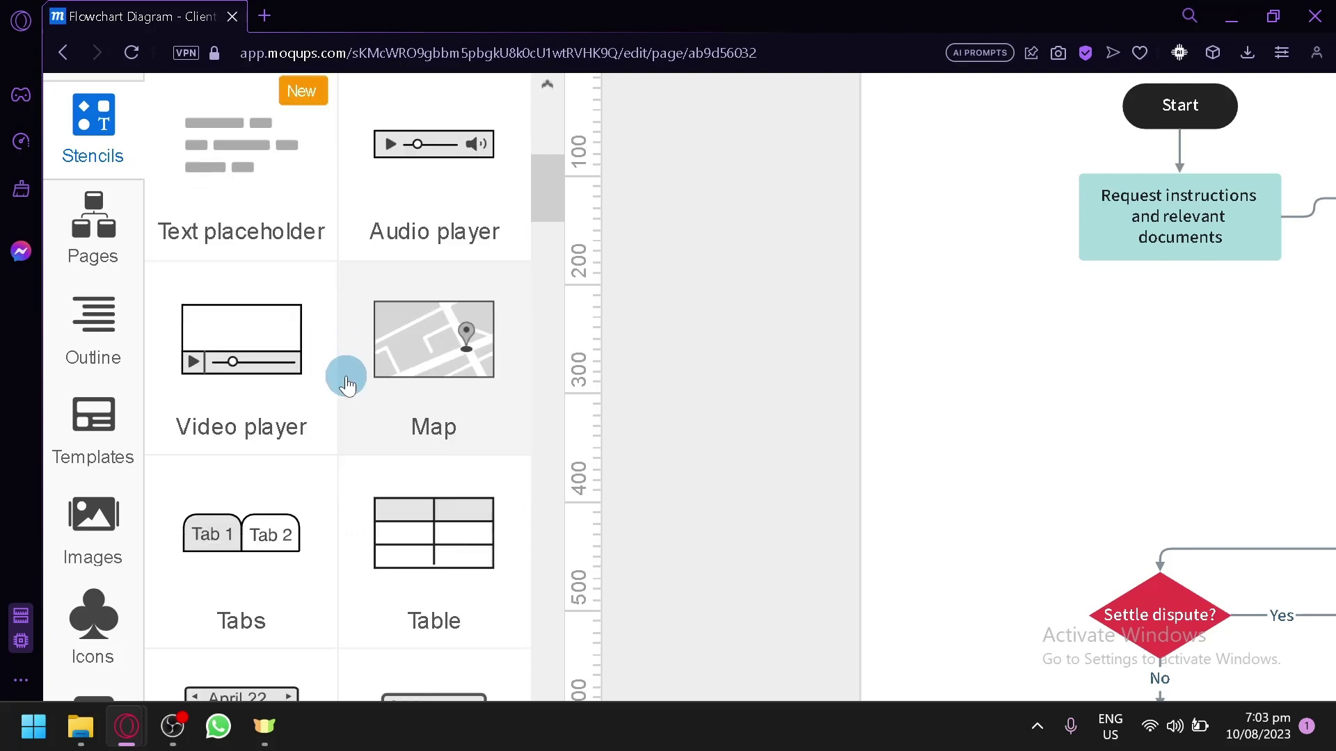
scroll(346, 385, "down", 6)
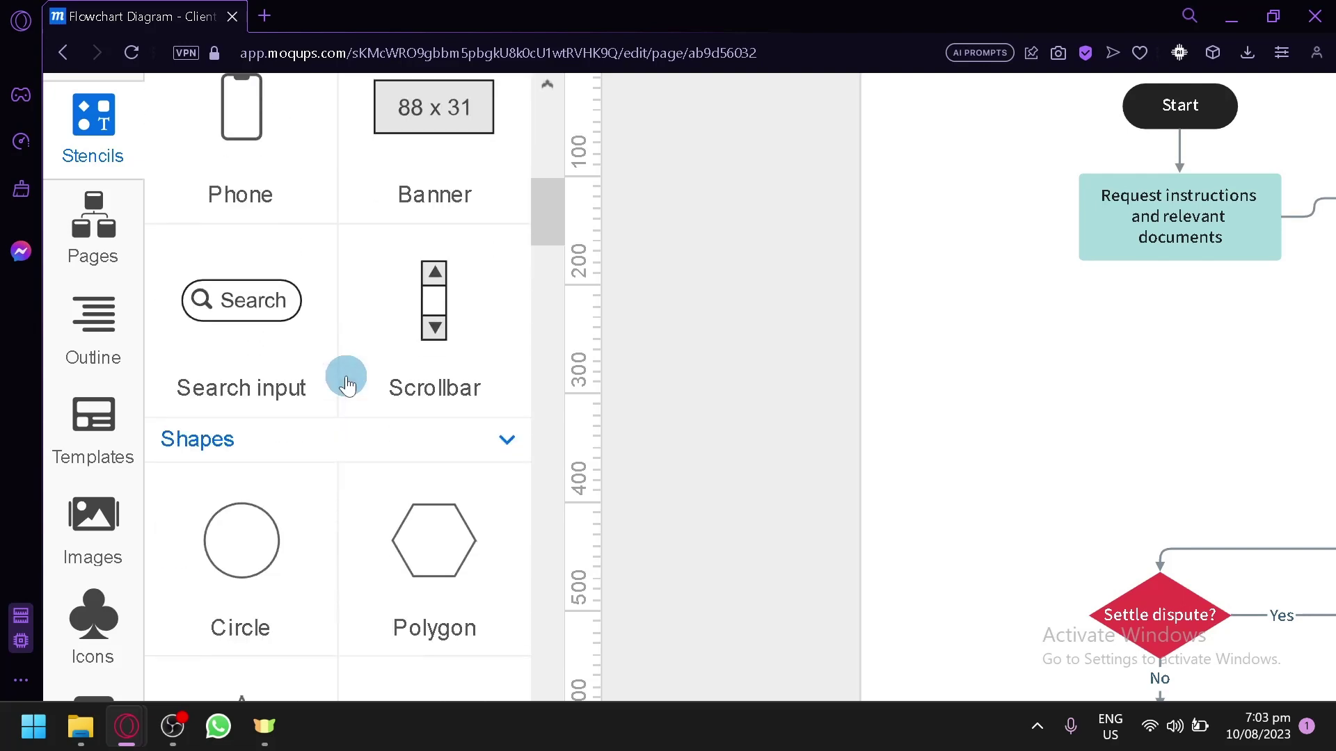
key("ctrl+minus")
key("ctrl+minus")
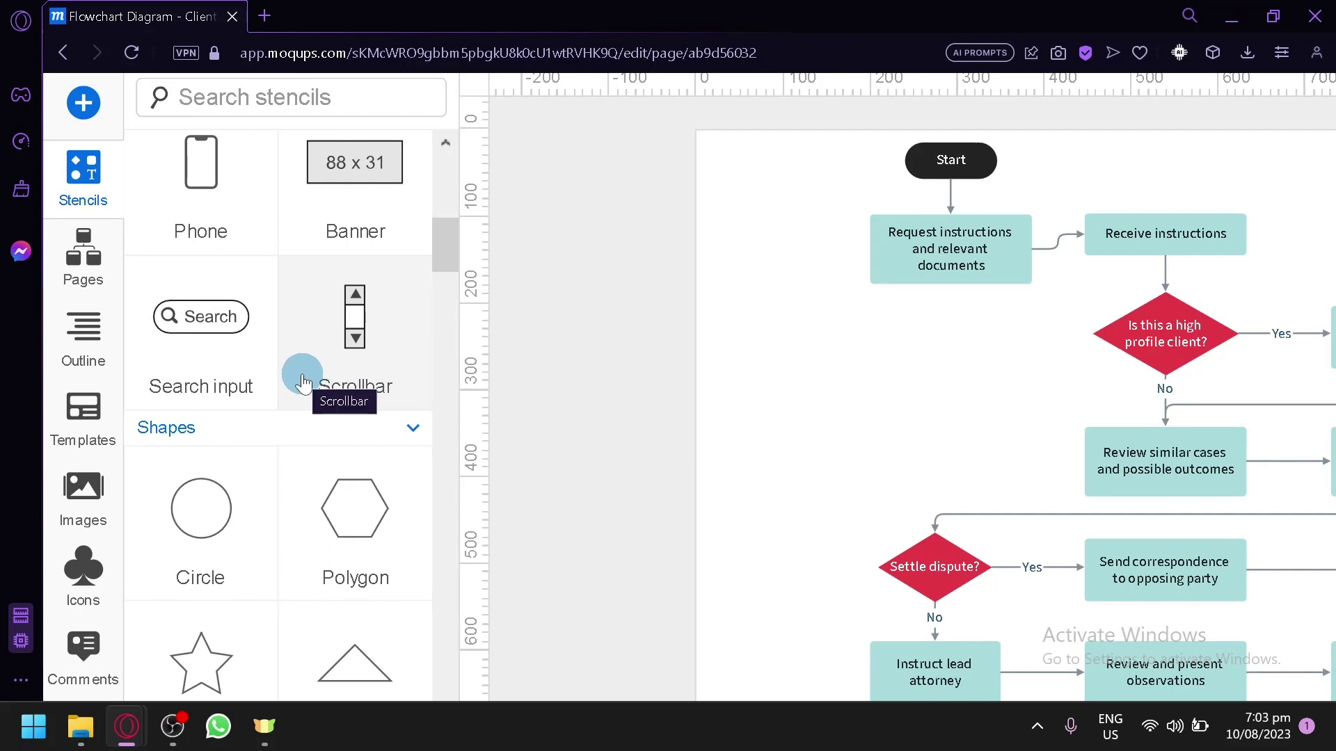
scroll(299, 376, "up", 2)
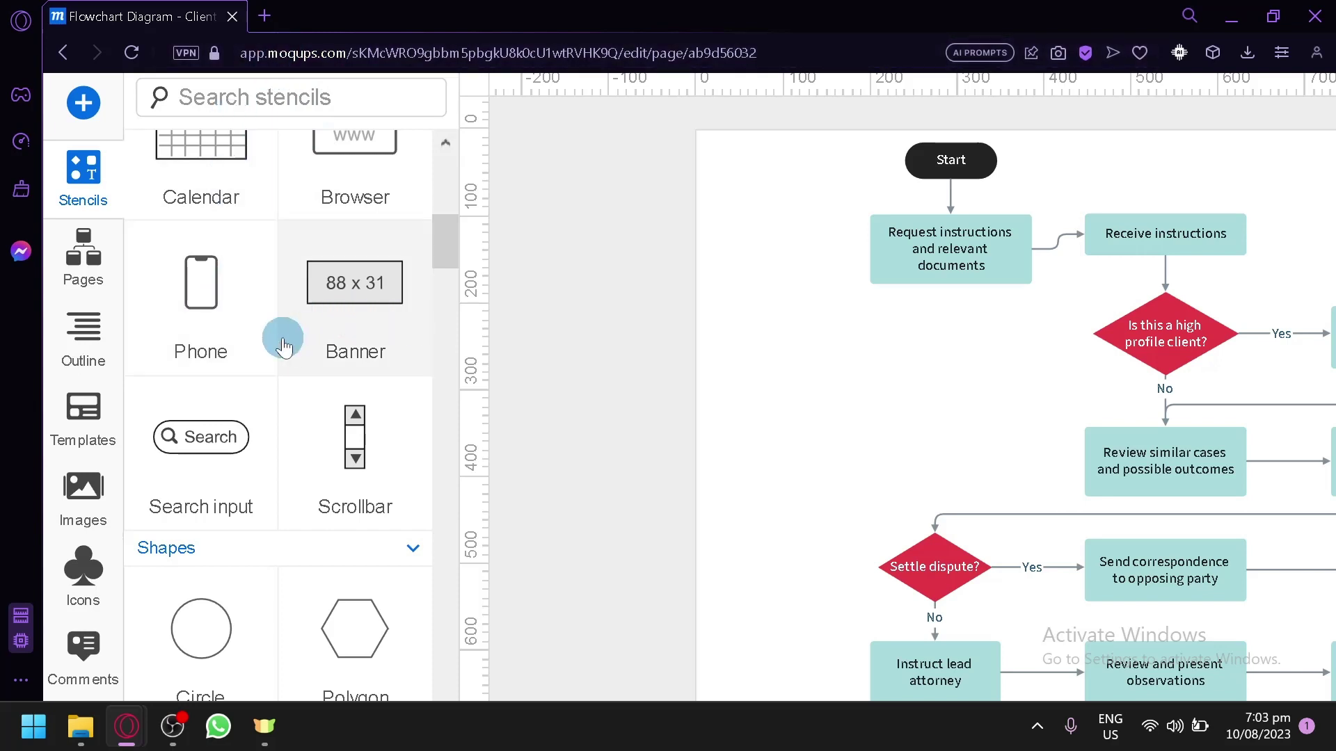
scroll(283, 345, "down", 3)
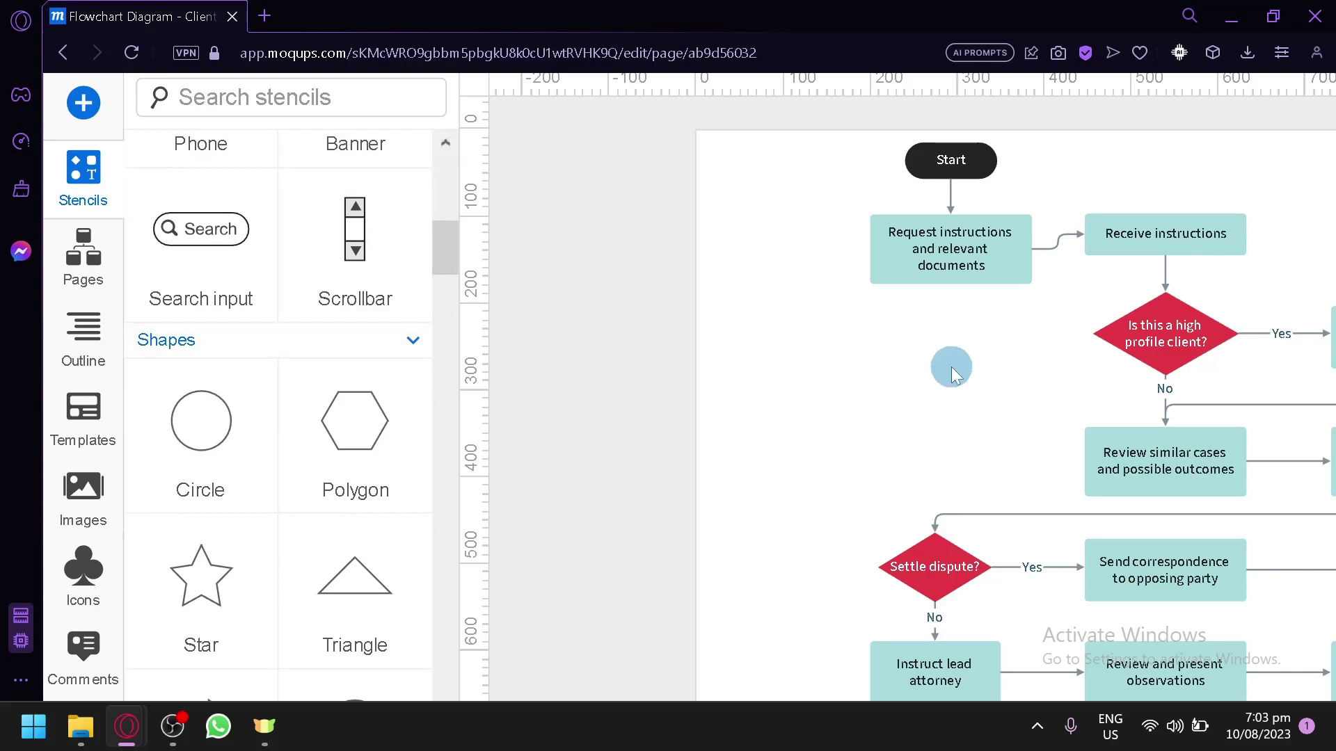
scroll(987, 370, "right", 4)
scroll(988, 369, "left", 2)
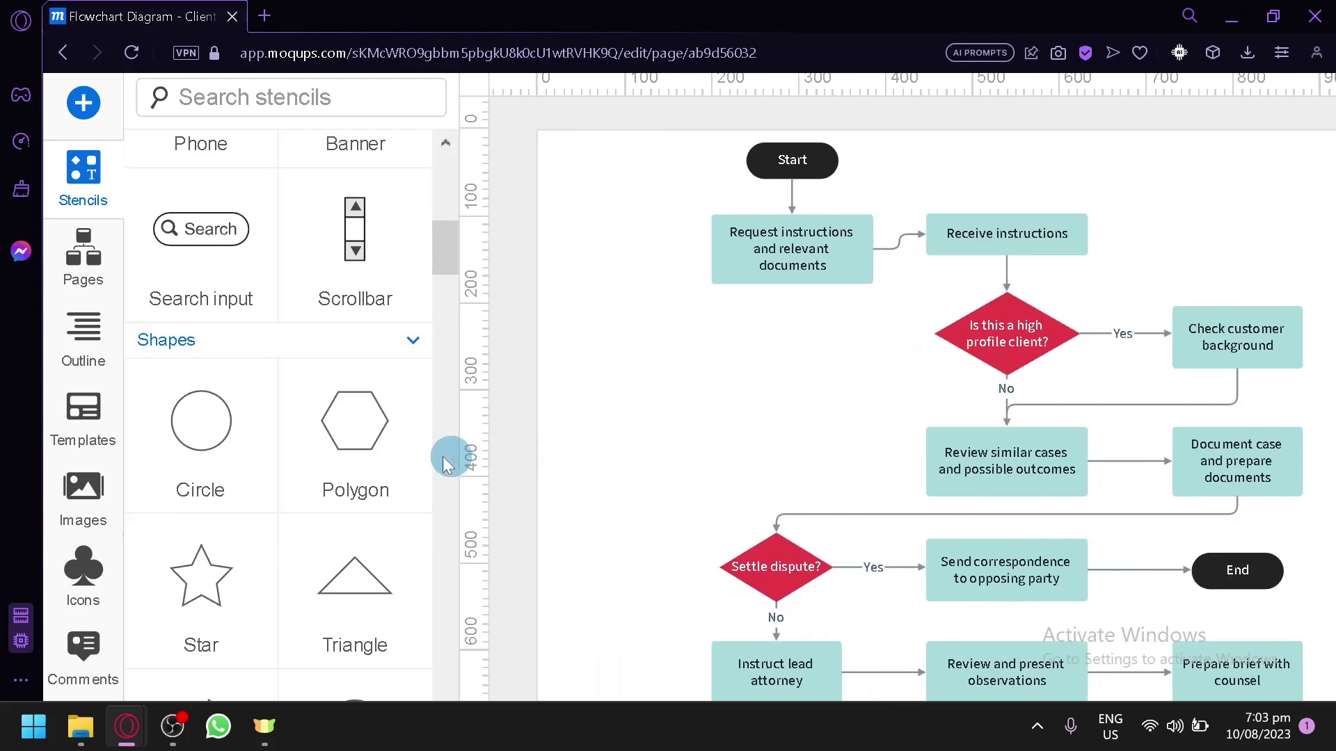
left_click_drag(209, 417, 644, 358)
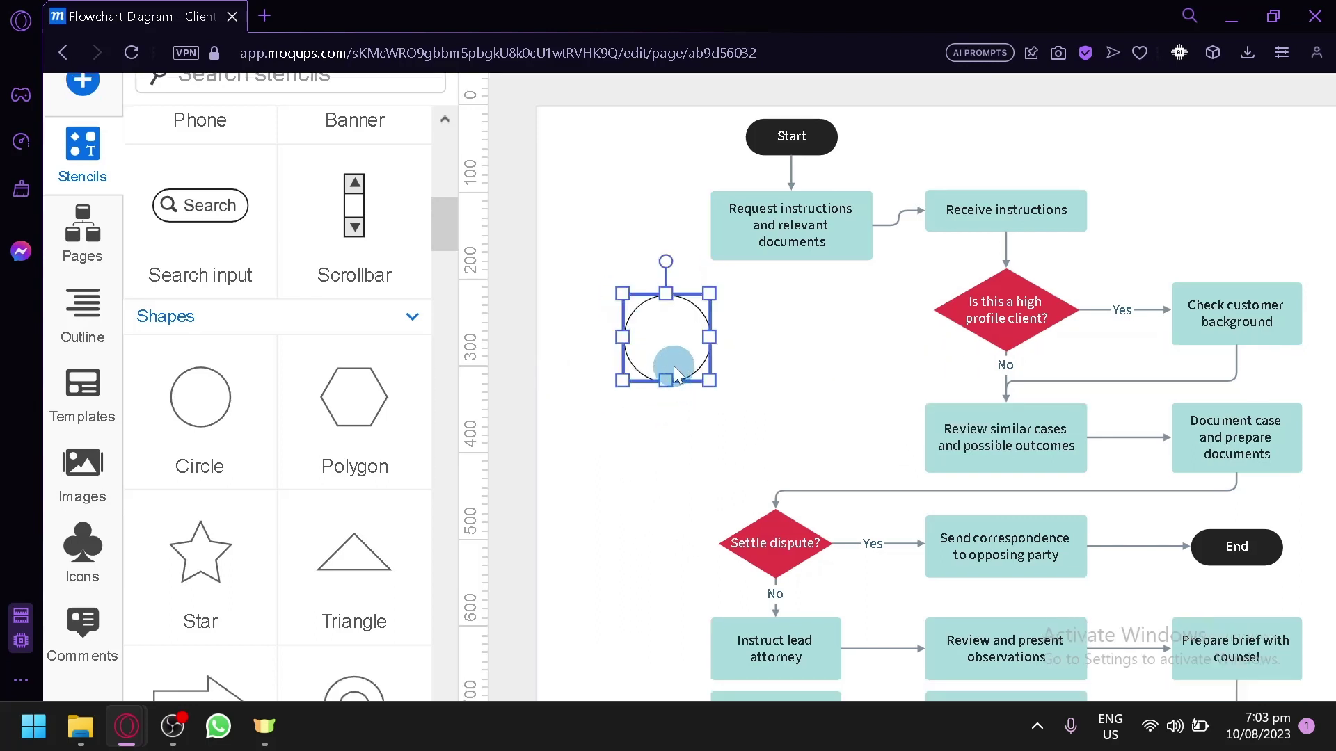
key("Delete")
left_click(204, 416)
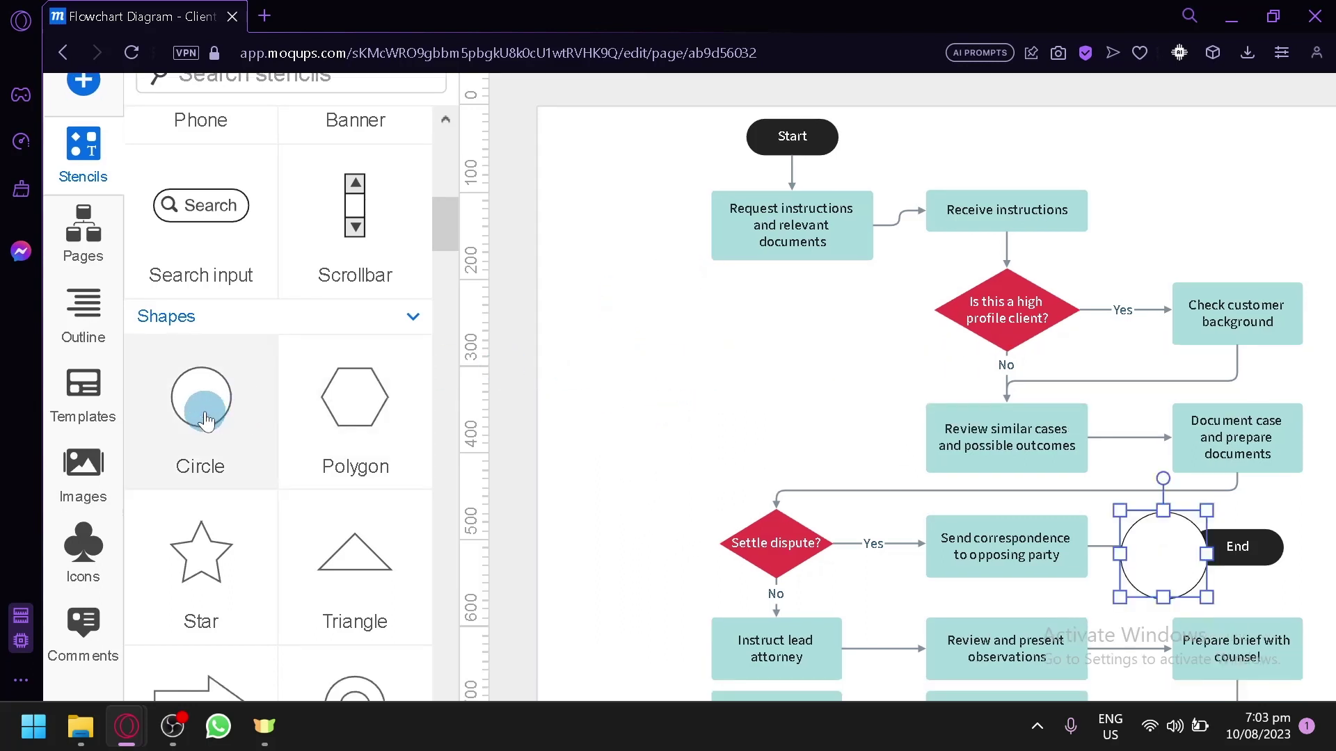
left_click_drag(1165, 549, 830, 339)
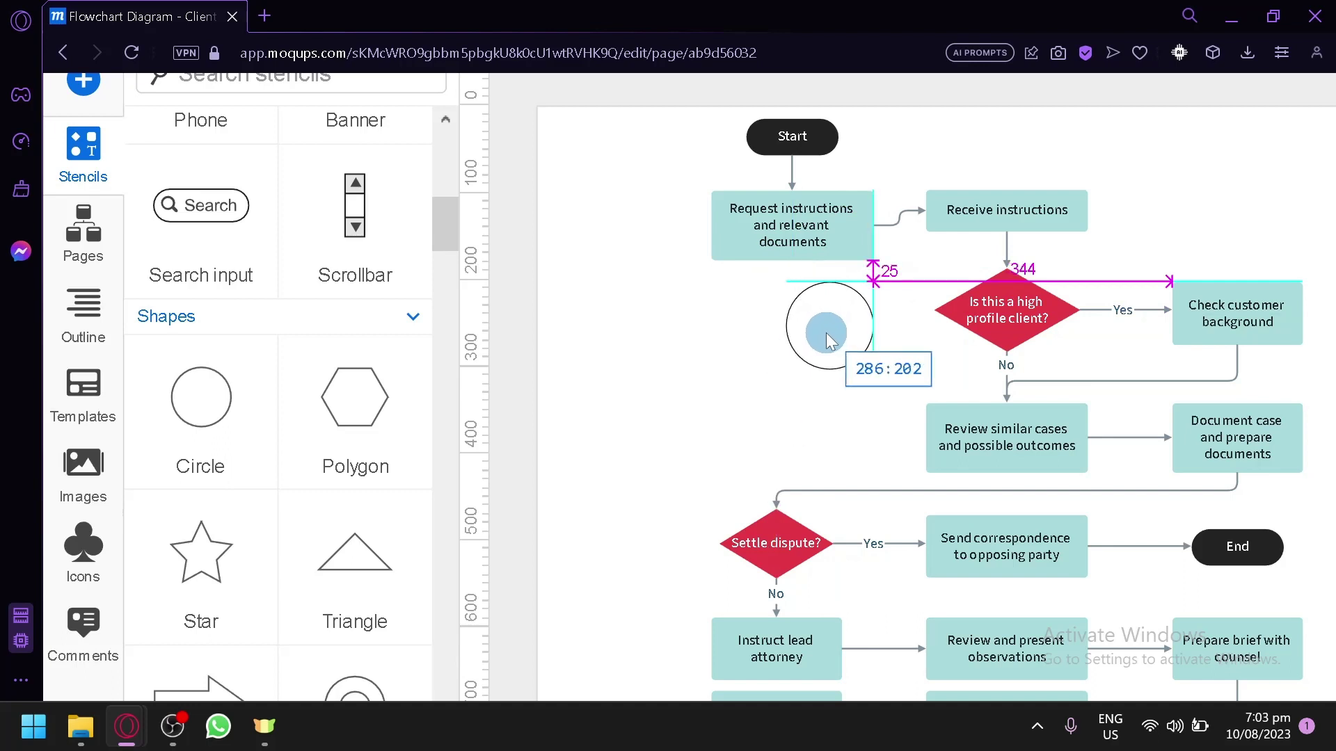
left_click_drag(827, 334, 767, 336)
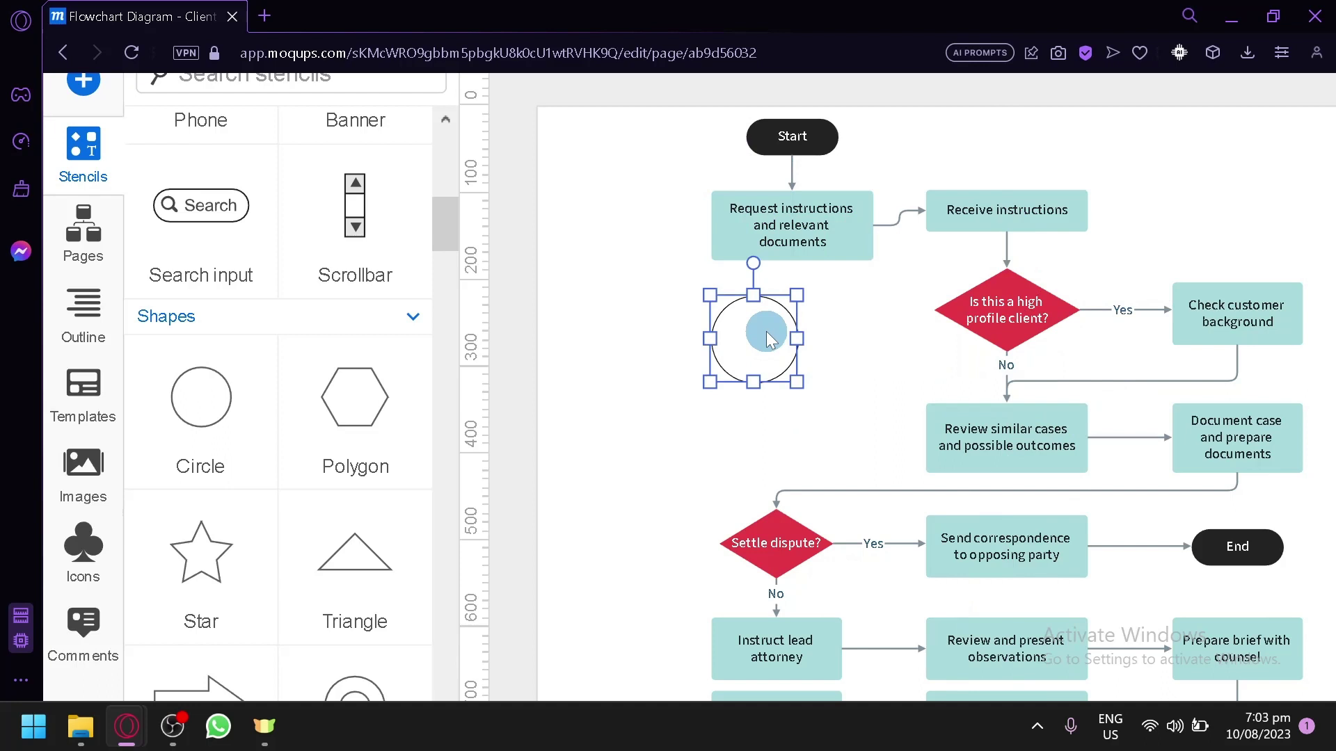
key("Delete")
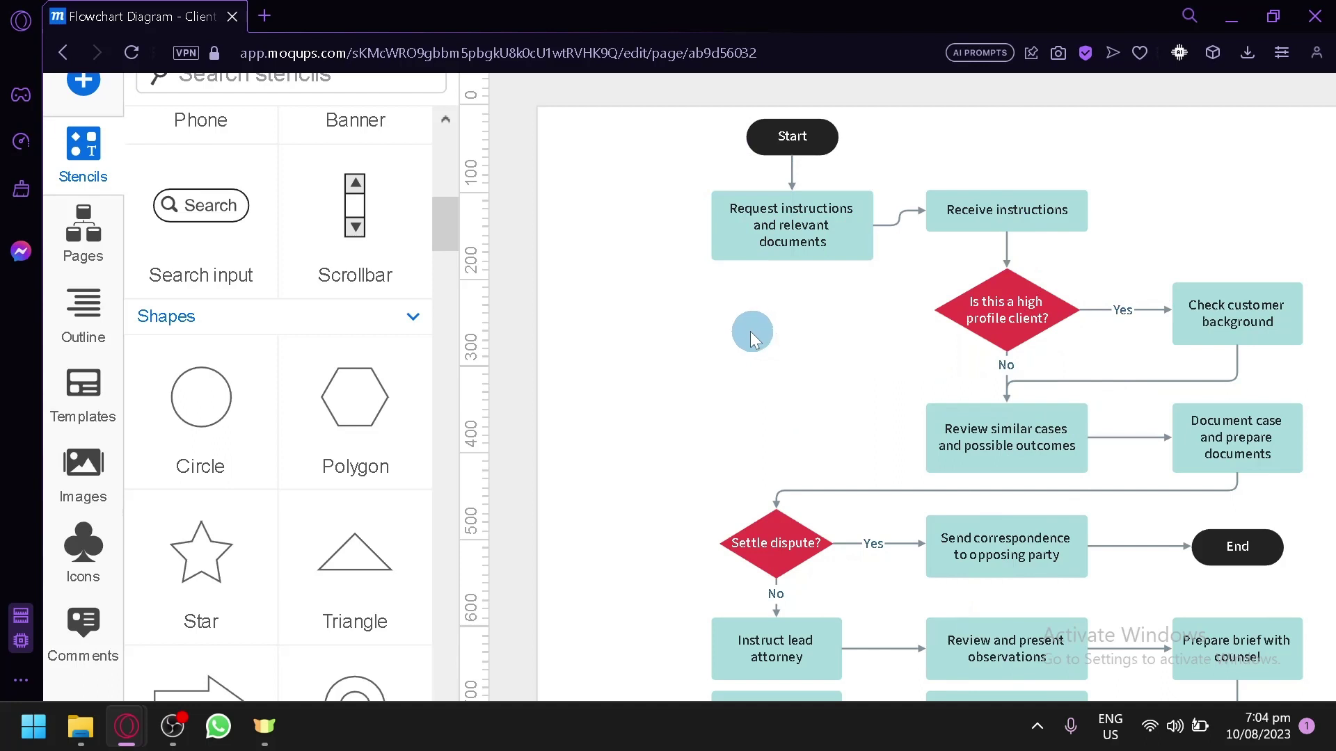
left_click(222, 386)
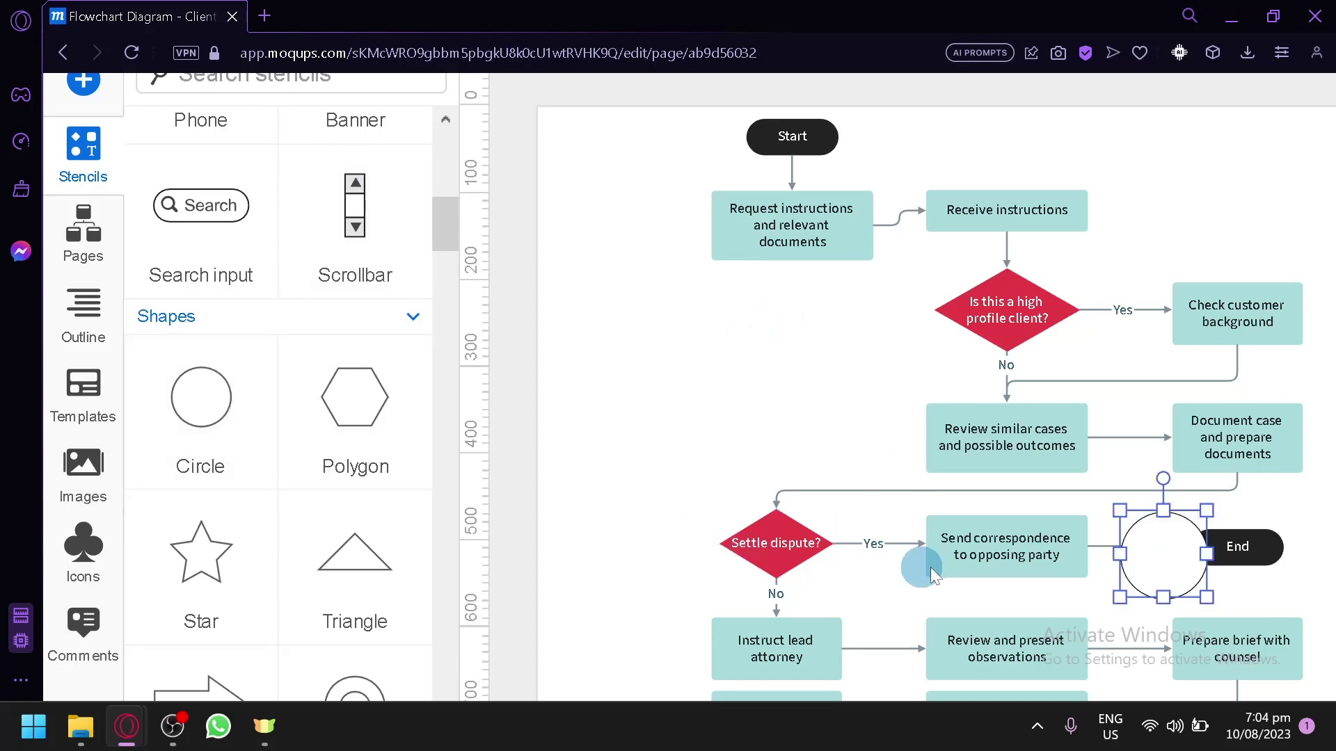
left_click_drag(1174, 554, 775, 355)
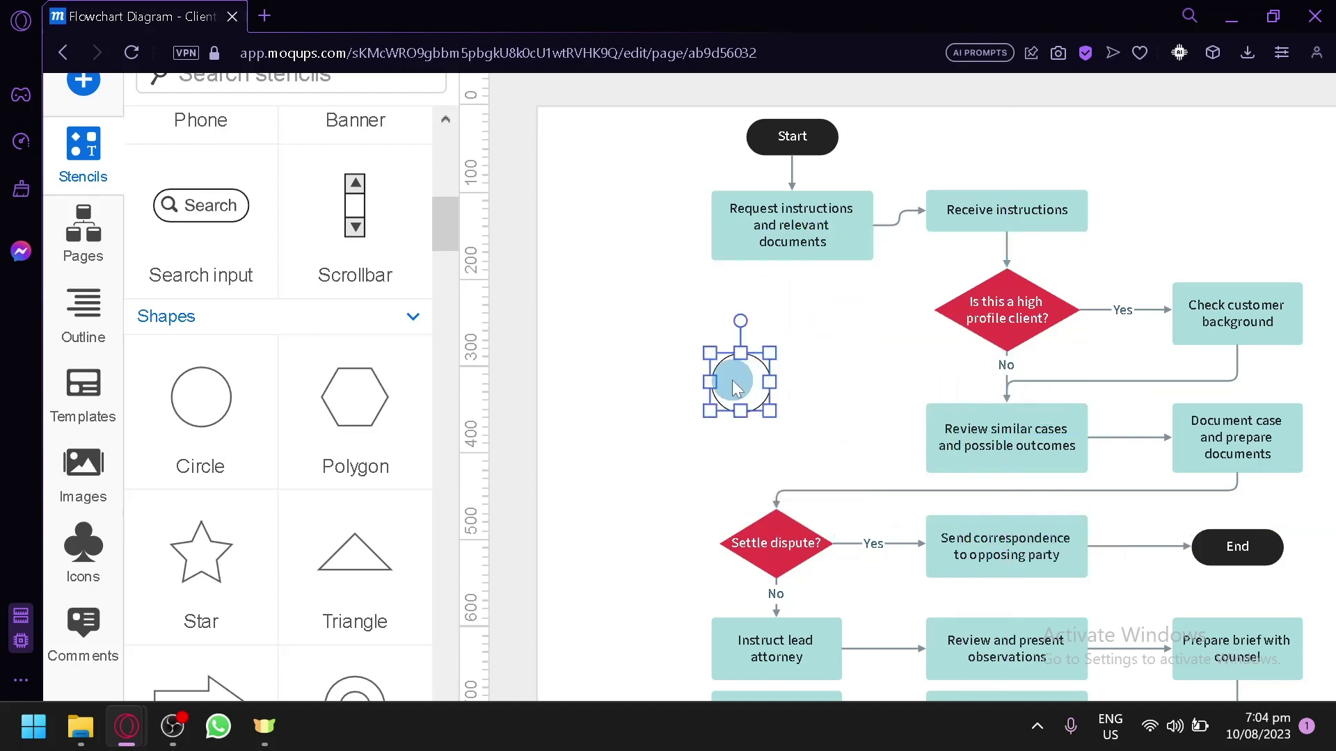
key("Delete")
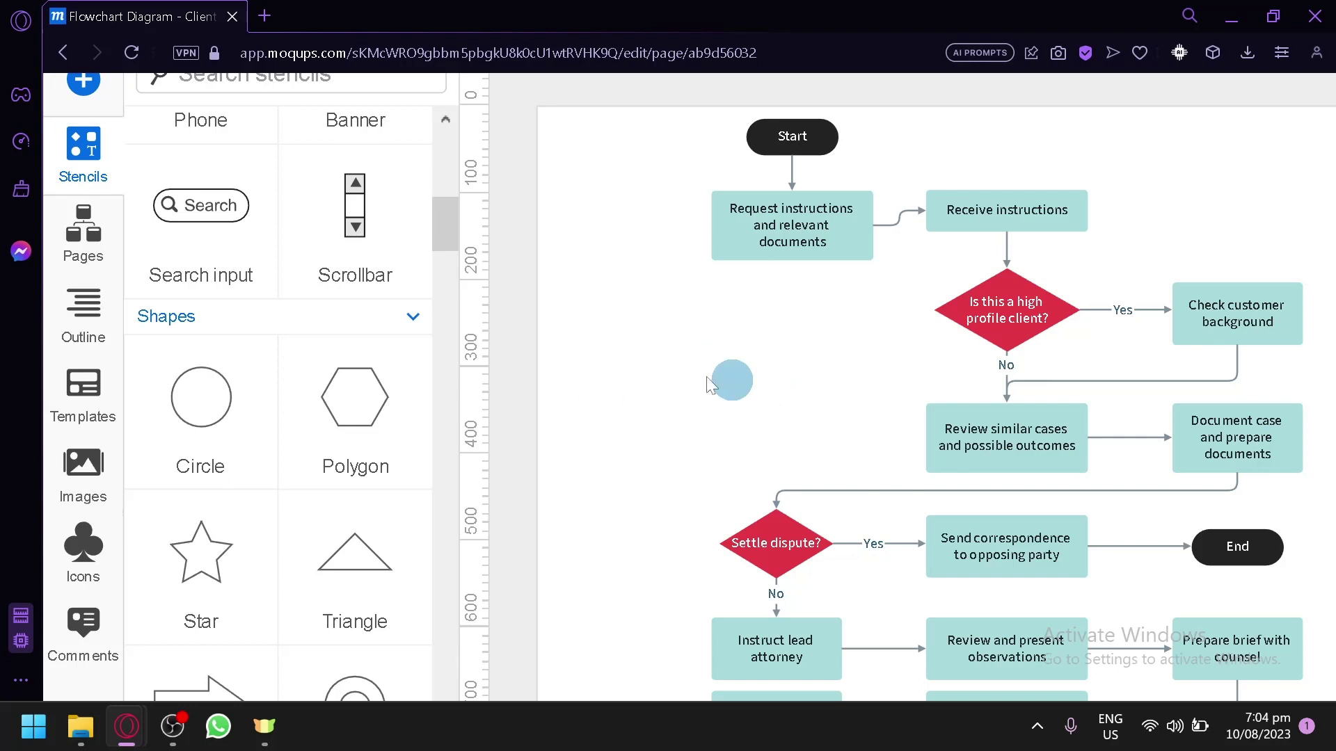
scroll(355, 400, "down", 3)
scroll(287, 418, "down", 3)
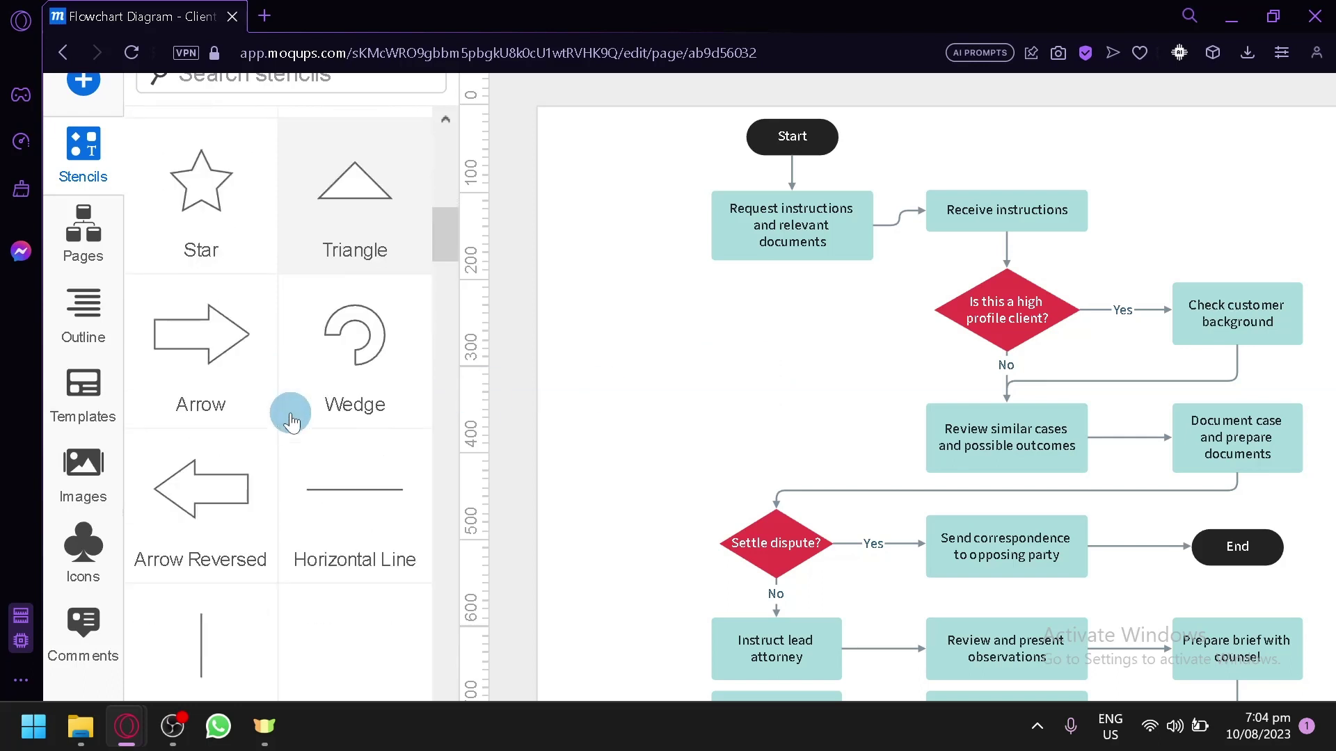
scroll(291, 420, "down", 2)
left_click_drag(365, 389, 792, 261)
left_click(677, 380)
left_click_drag(676, 380, 927, 437)
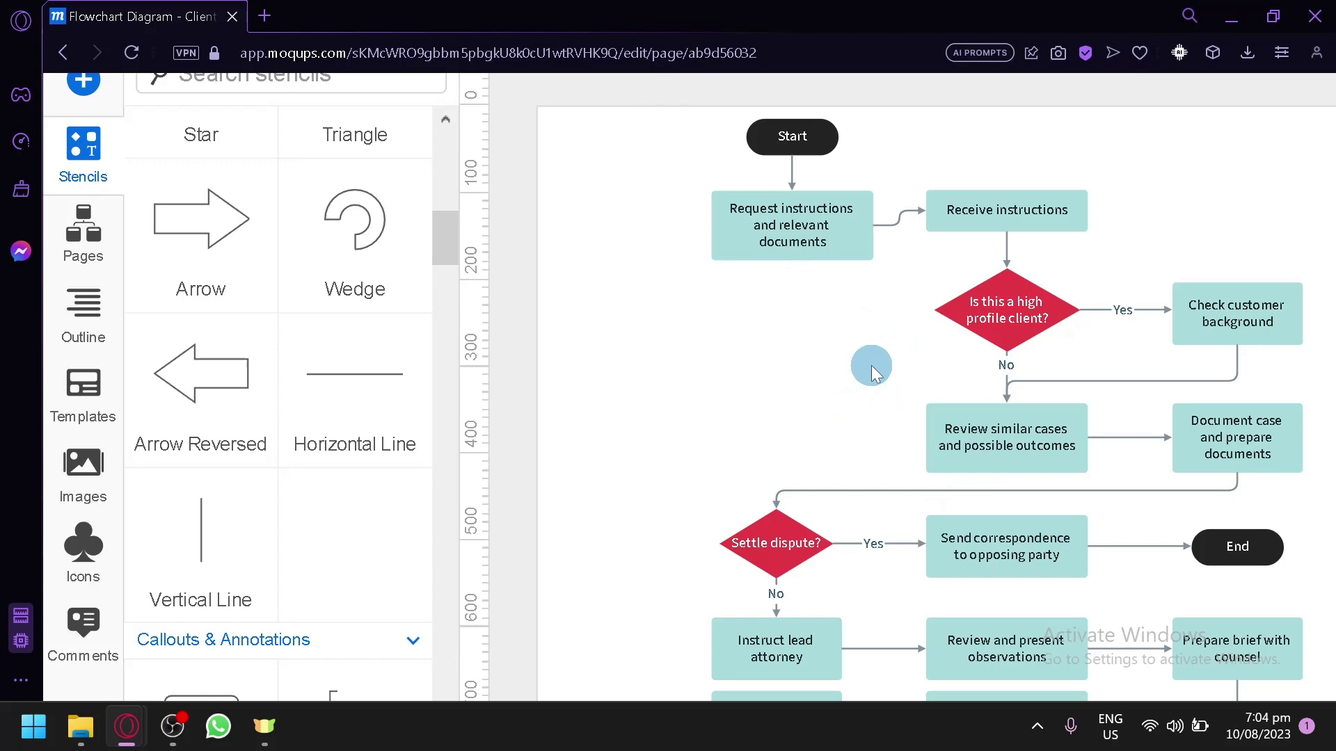
scroll(871, 365, "down", 3)
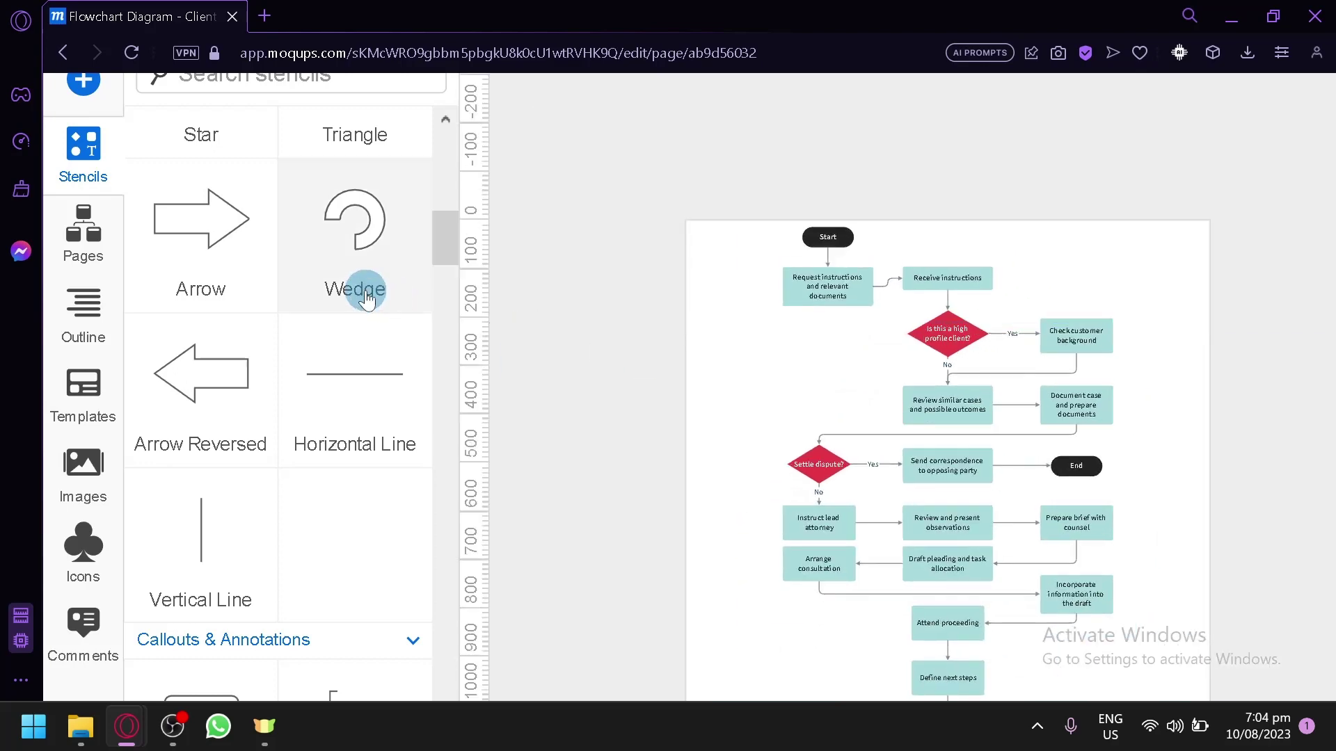
scroll(364, 277, "down", 1)
scroll(98, 307, "up", 1)
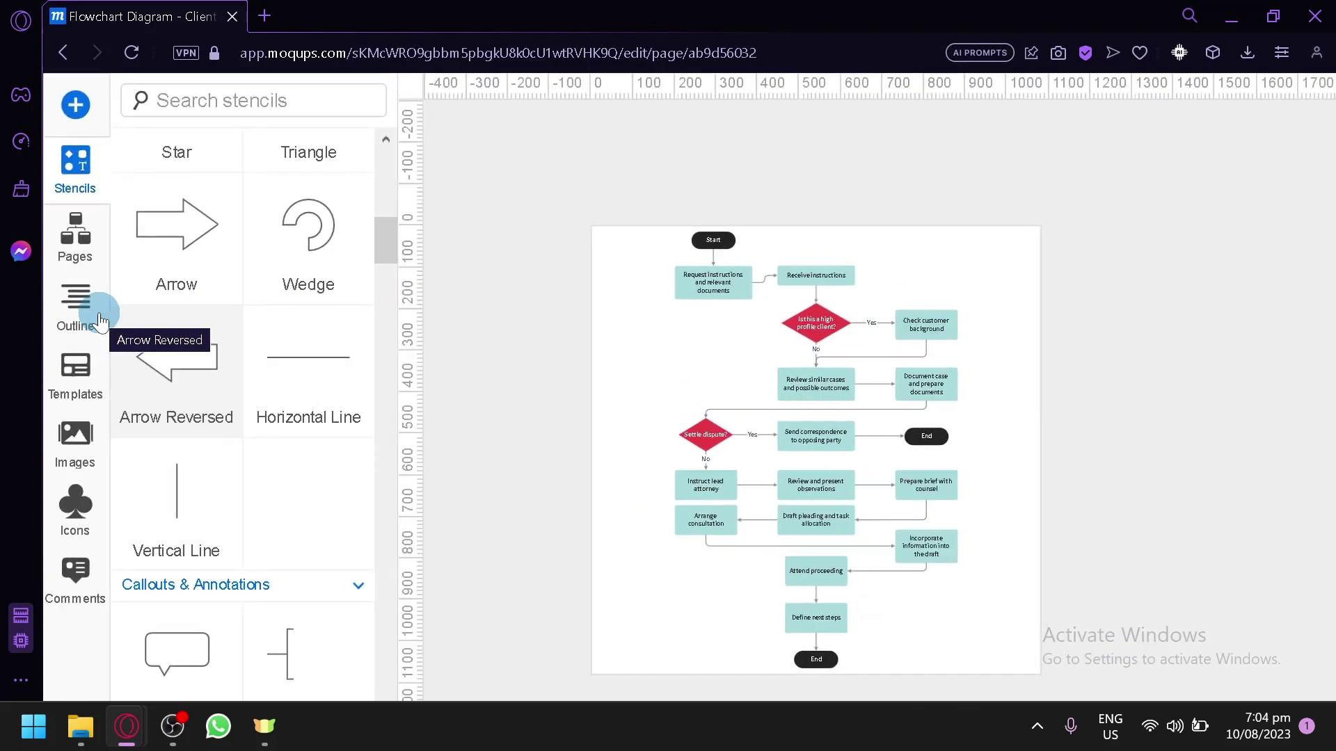
Step: In the Outline, select Connector 18 and the Review and present observations box, then deselect
left_click(84, 320)
left_click(206, 215)
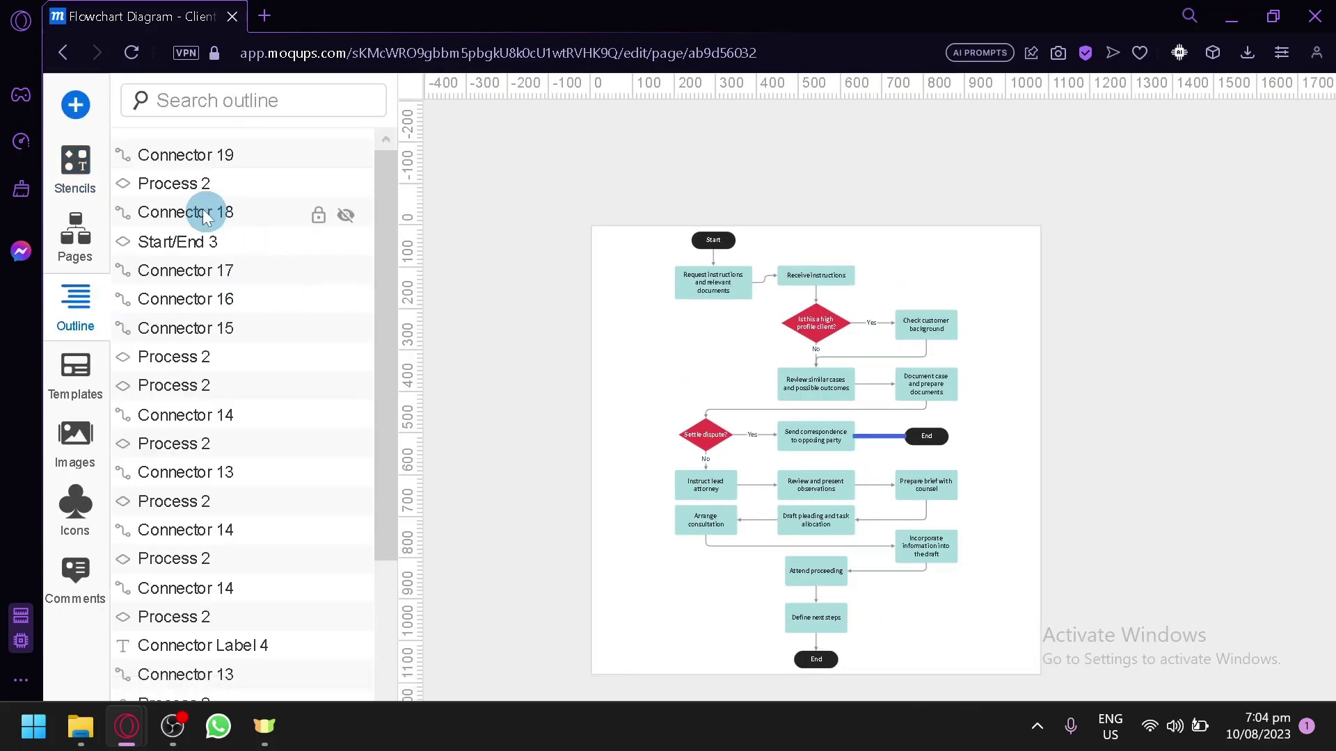
scroll(198, 192, "up", 2)
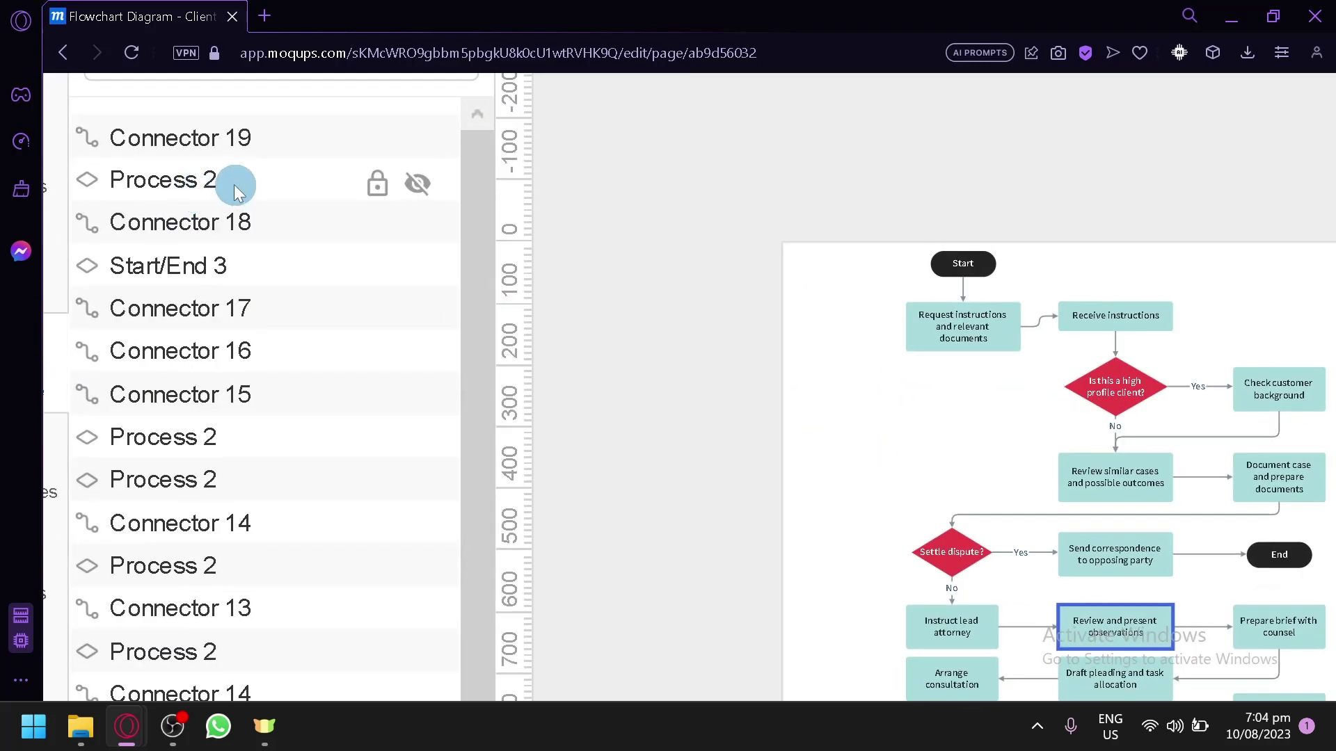
left_click(201, 188)
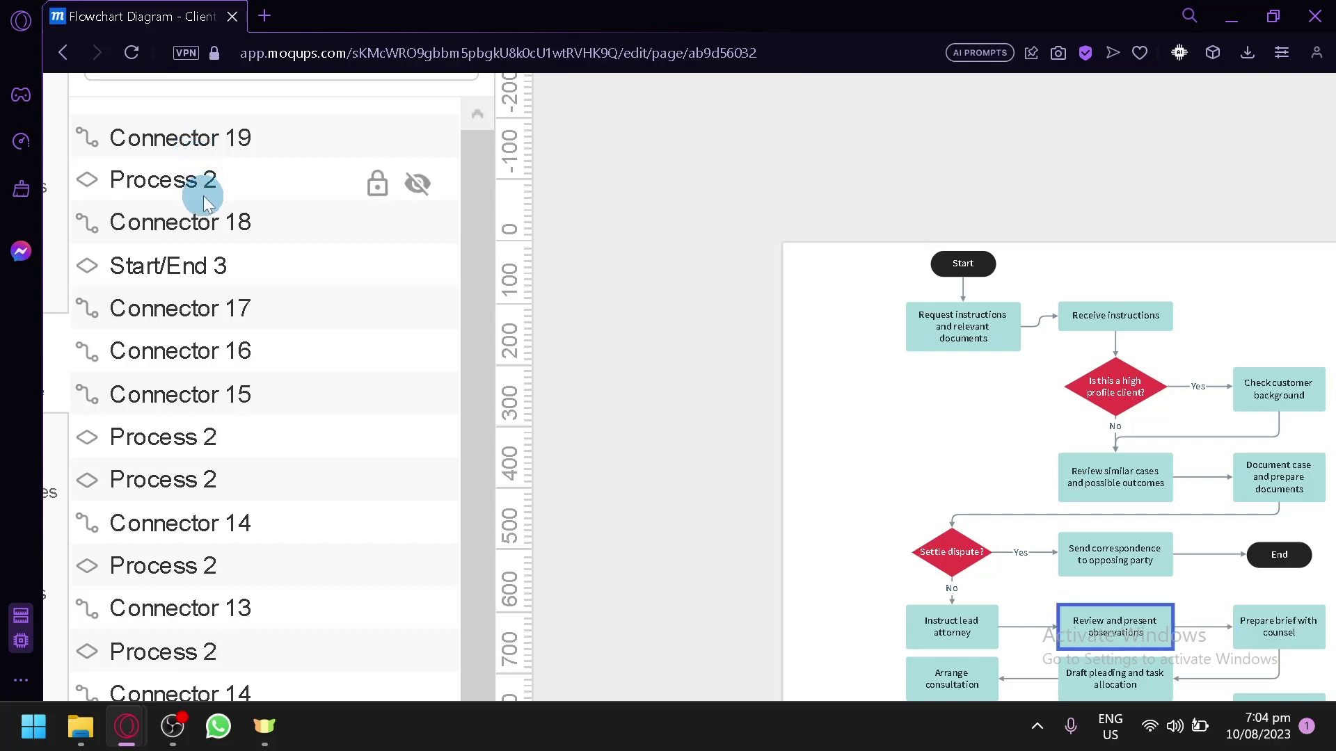
left_click(802, 483)
Step: Scroll around the flowchart, then bring up the empty Templates library
scroll(987, 503, "up", 3)
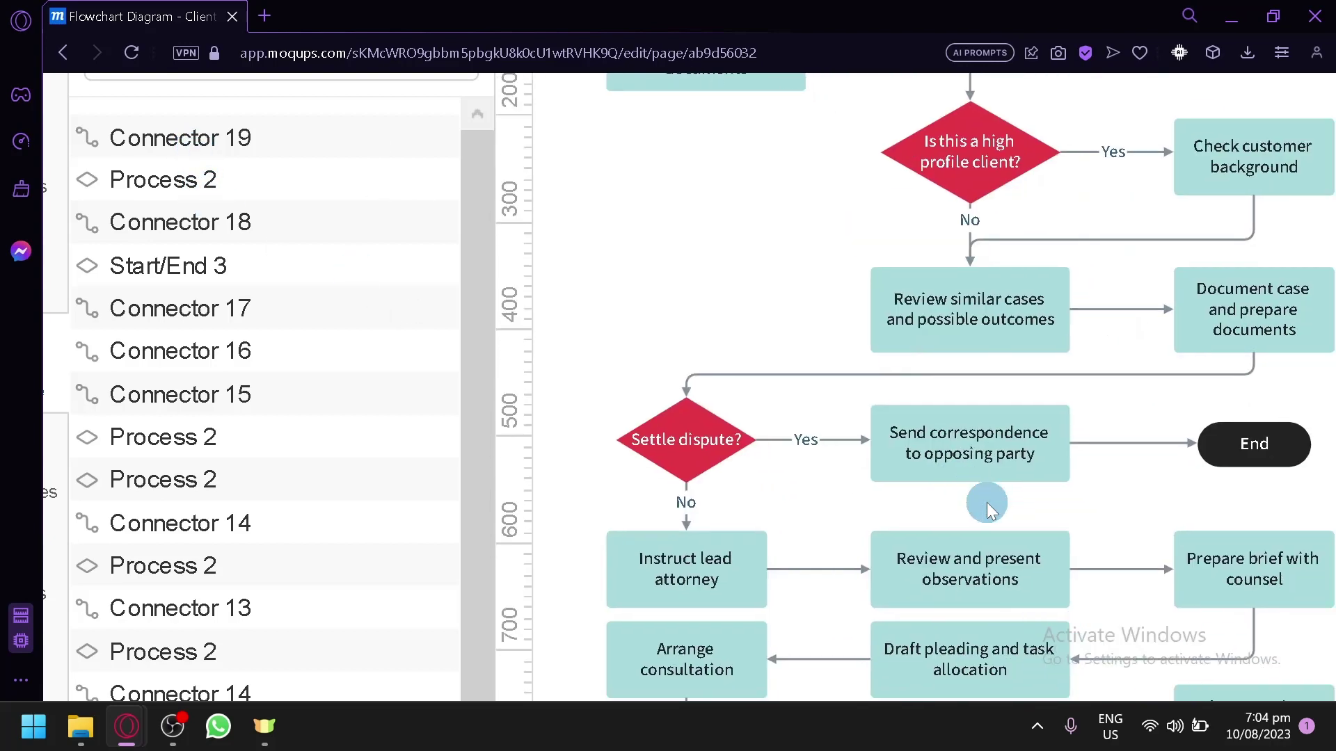
scroll(986, 503, "down", 3)
scroll(987, 503, "right", 2)
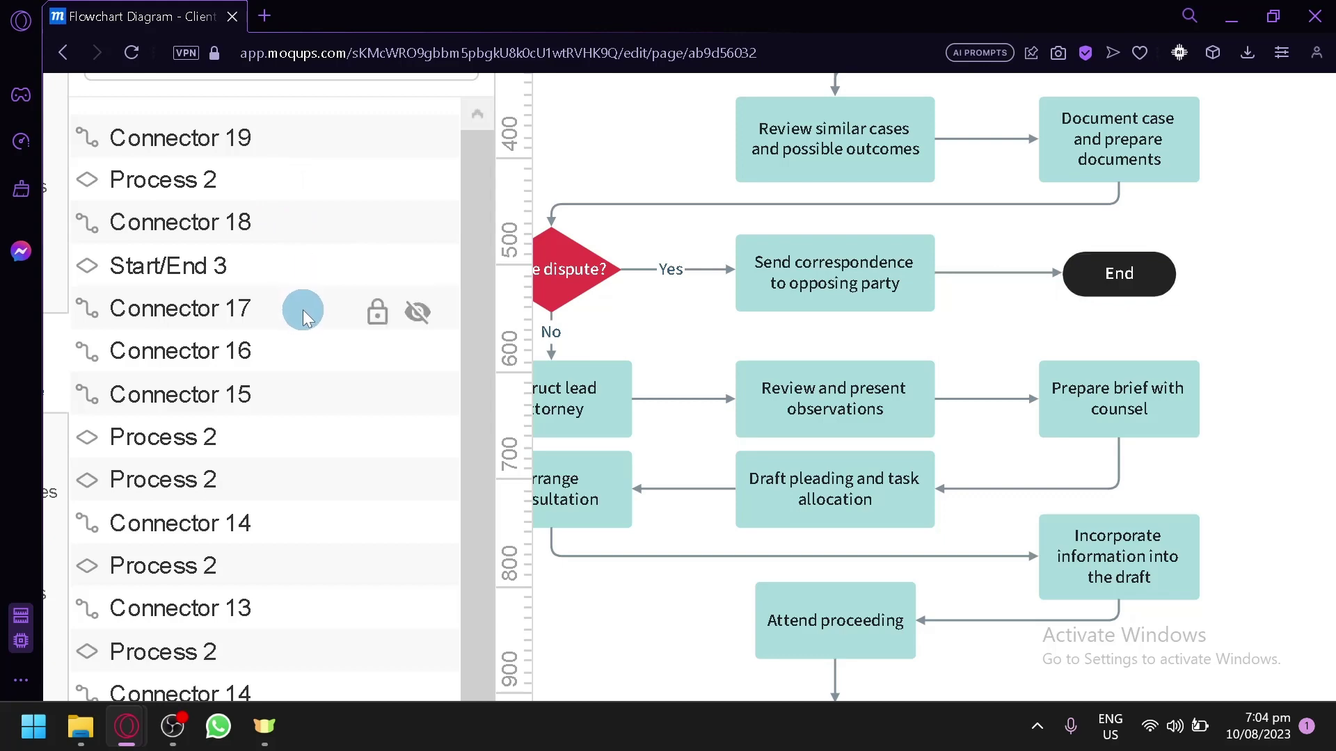
scroll(732, 305, "down", 3)
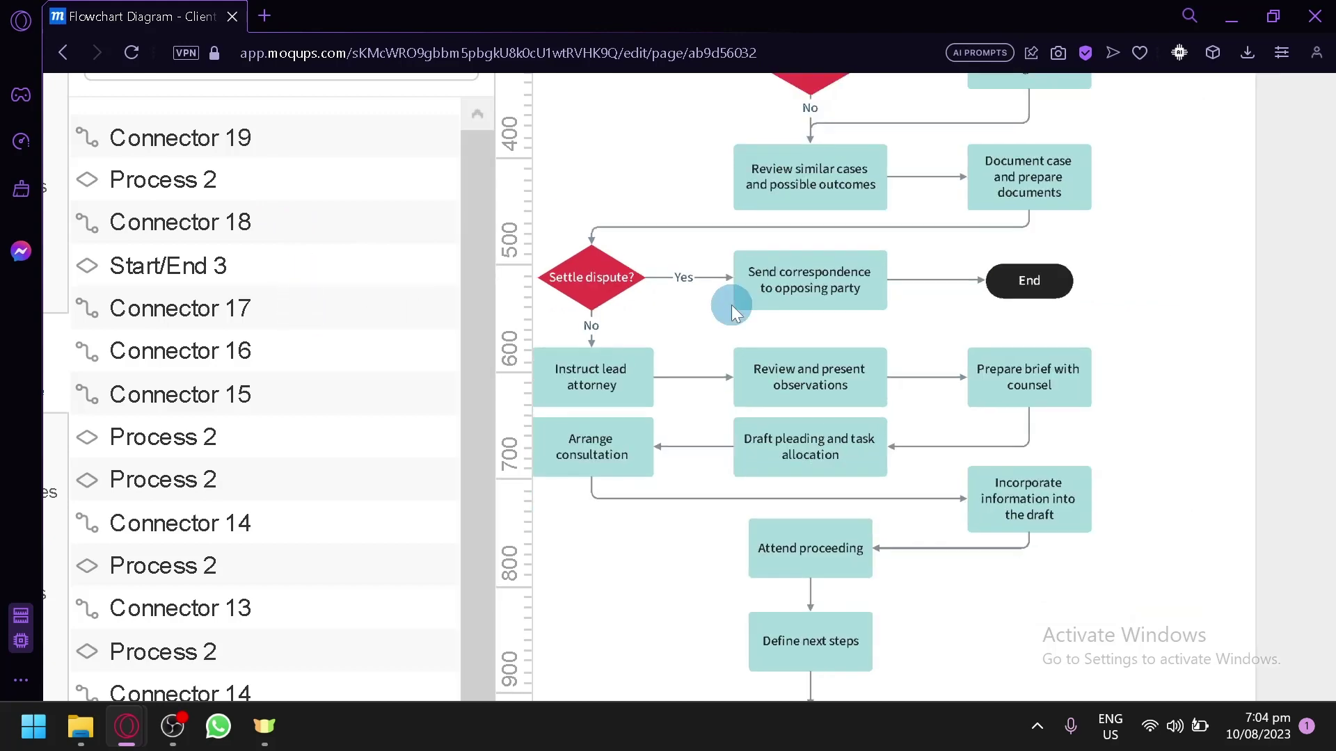
scroll(732, 305, "down", 2)
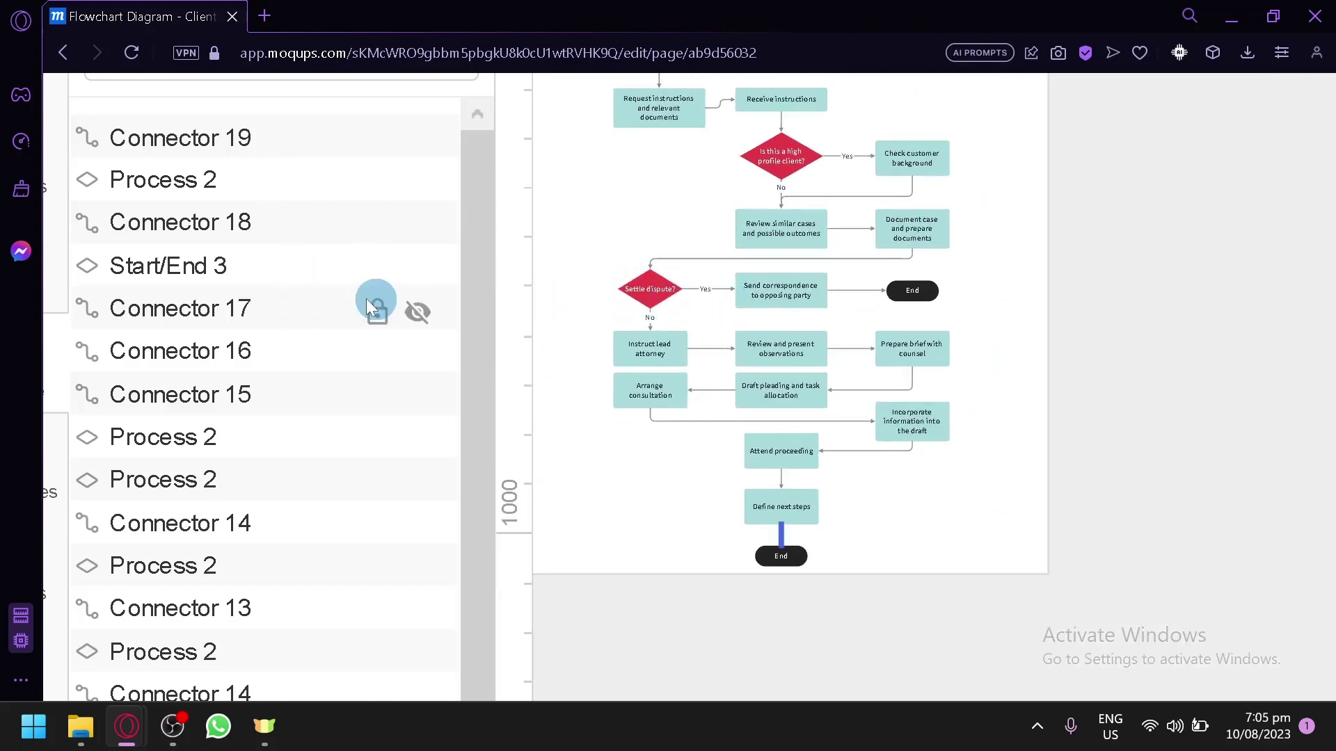
scroll(357, 298, "down", 3)
scroll(362, 296, "up", 5)
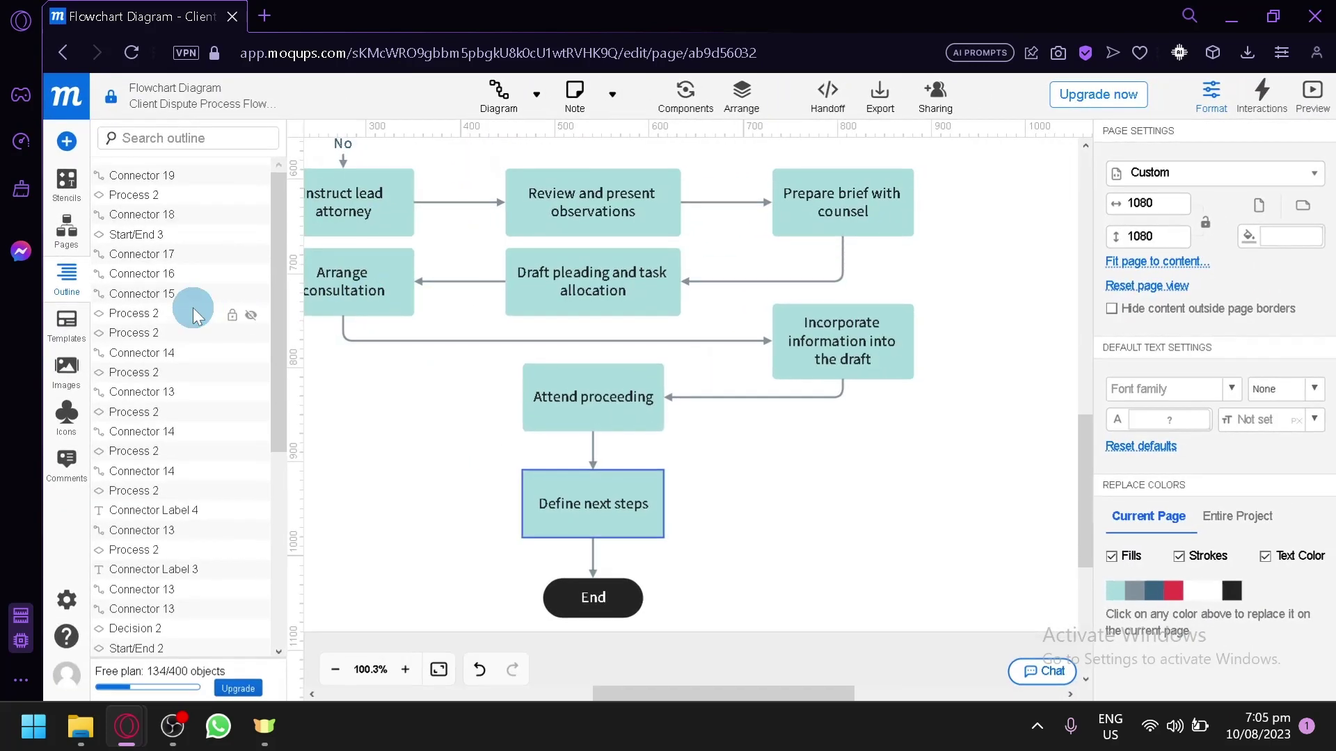
scroll(193, 307, "up", 1)
scroll(231, 320, "up", 2)
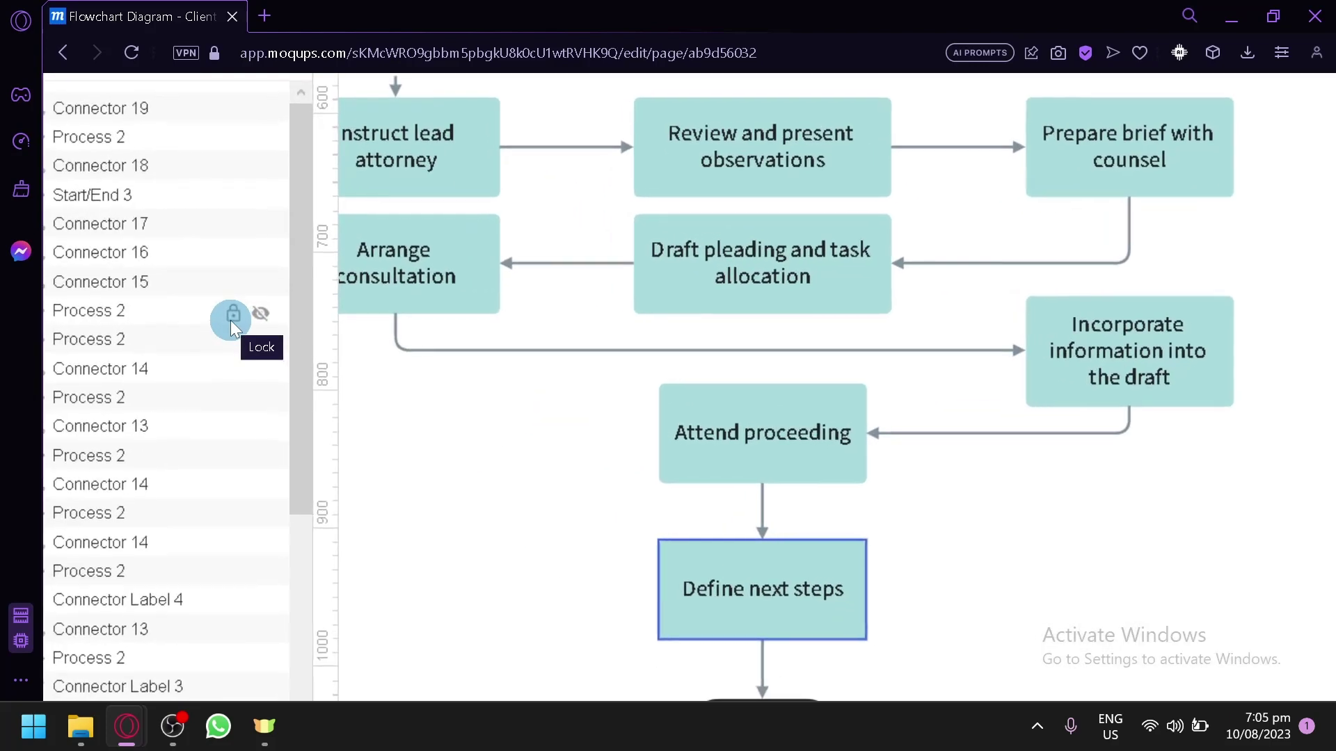
scroll(619, 327, "down", 2)
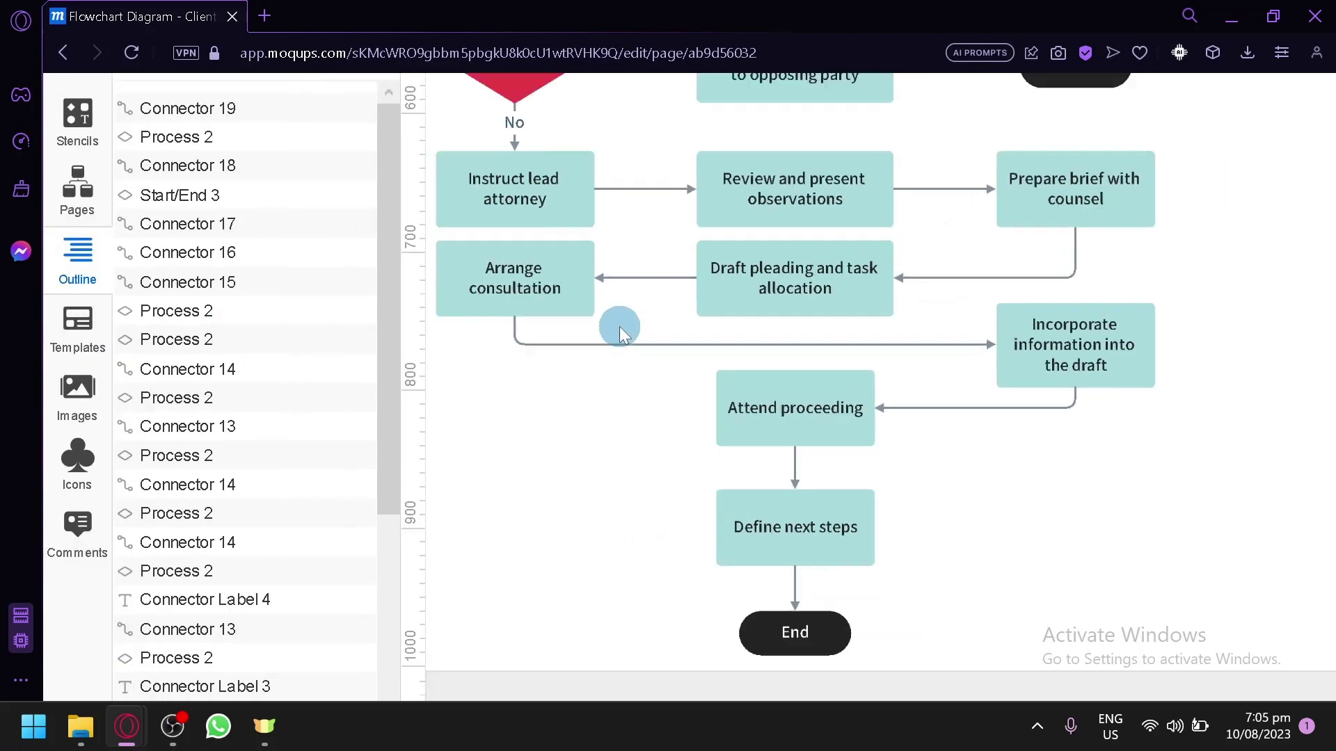
scroll(619, 327, "up", 3)
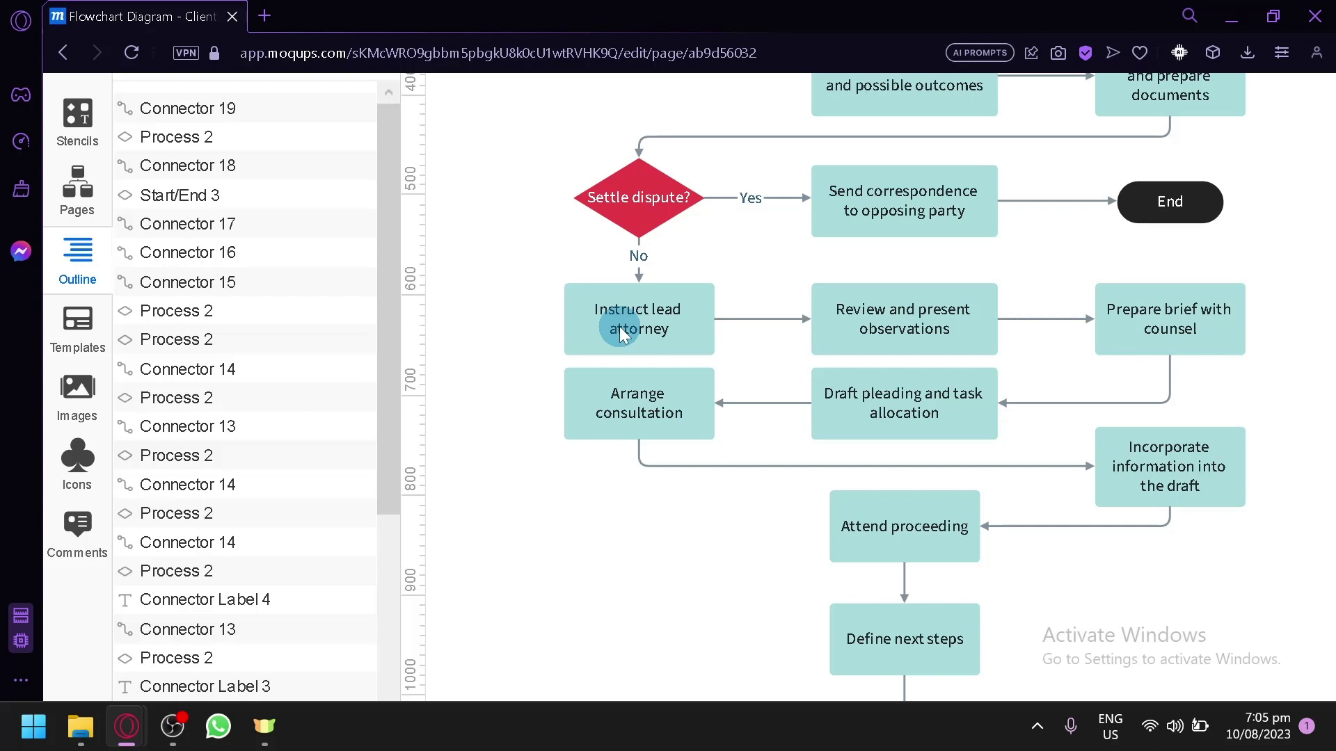
left_click(78, 337)
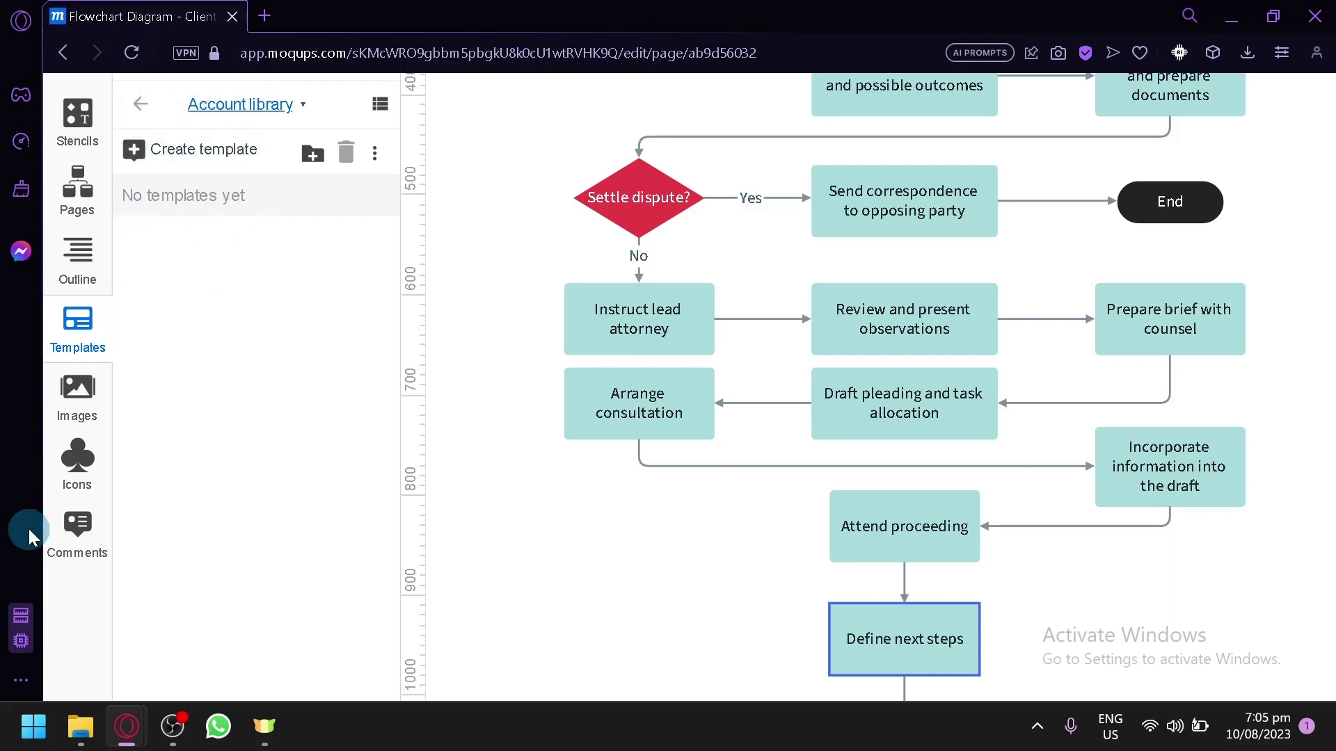
Step: Show the Icons library with the Material Icons: Filled set beside the flowchart
left_click(98, 404)
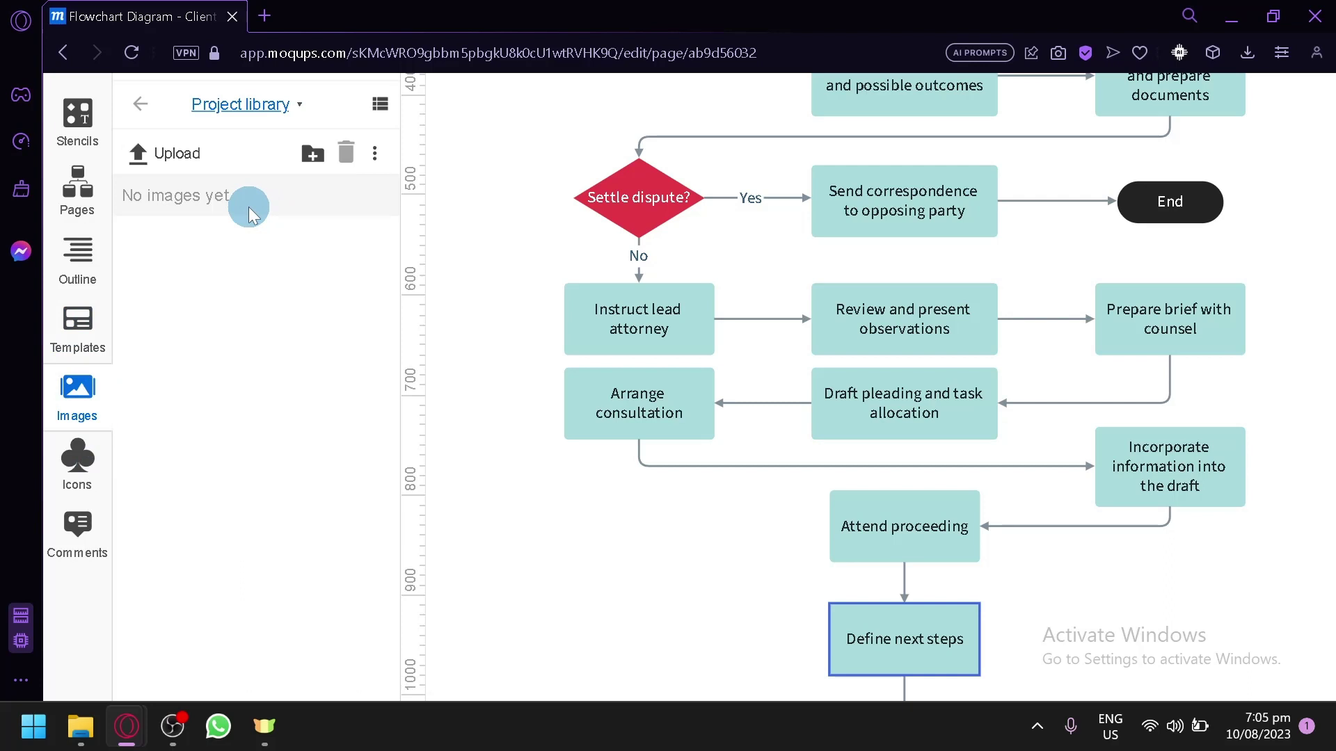
left_click(79, 473)
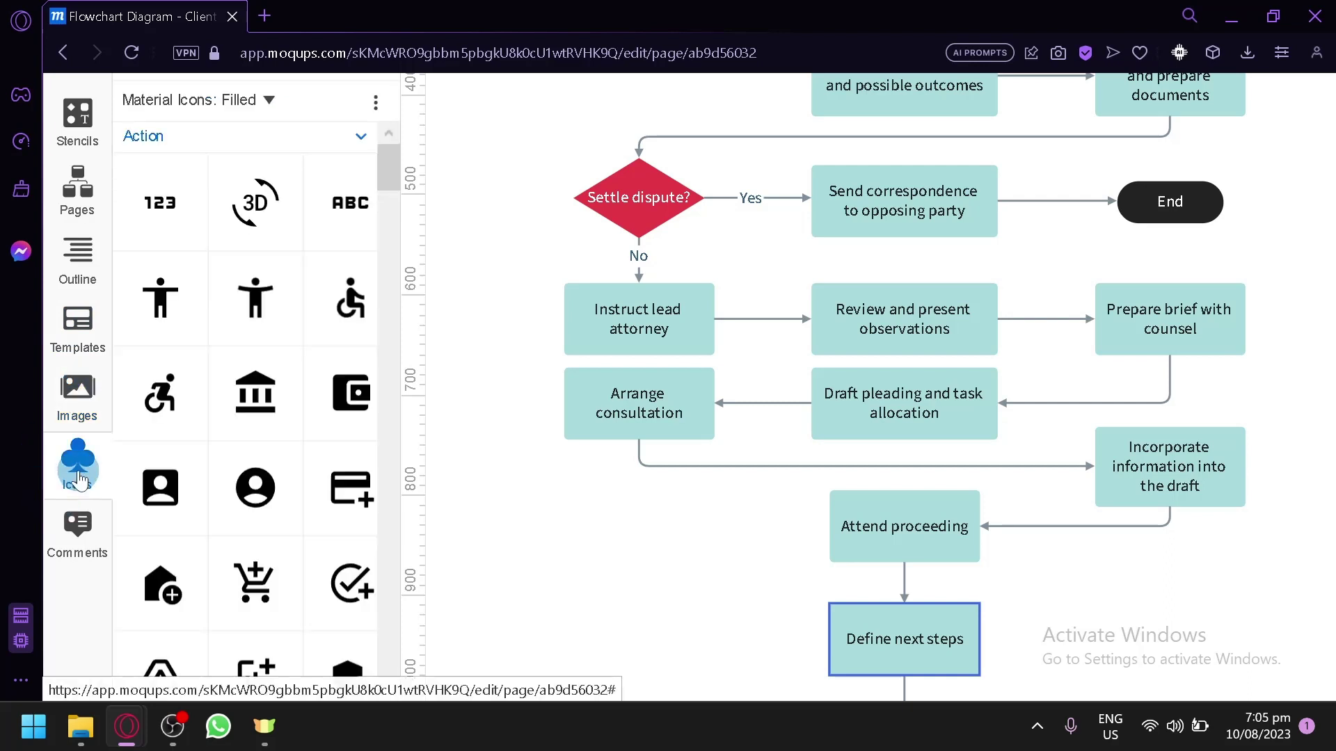
scroll(272, 434, "down", 5)
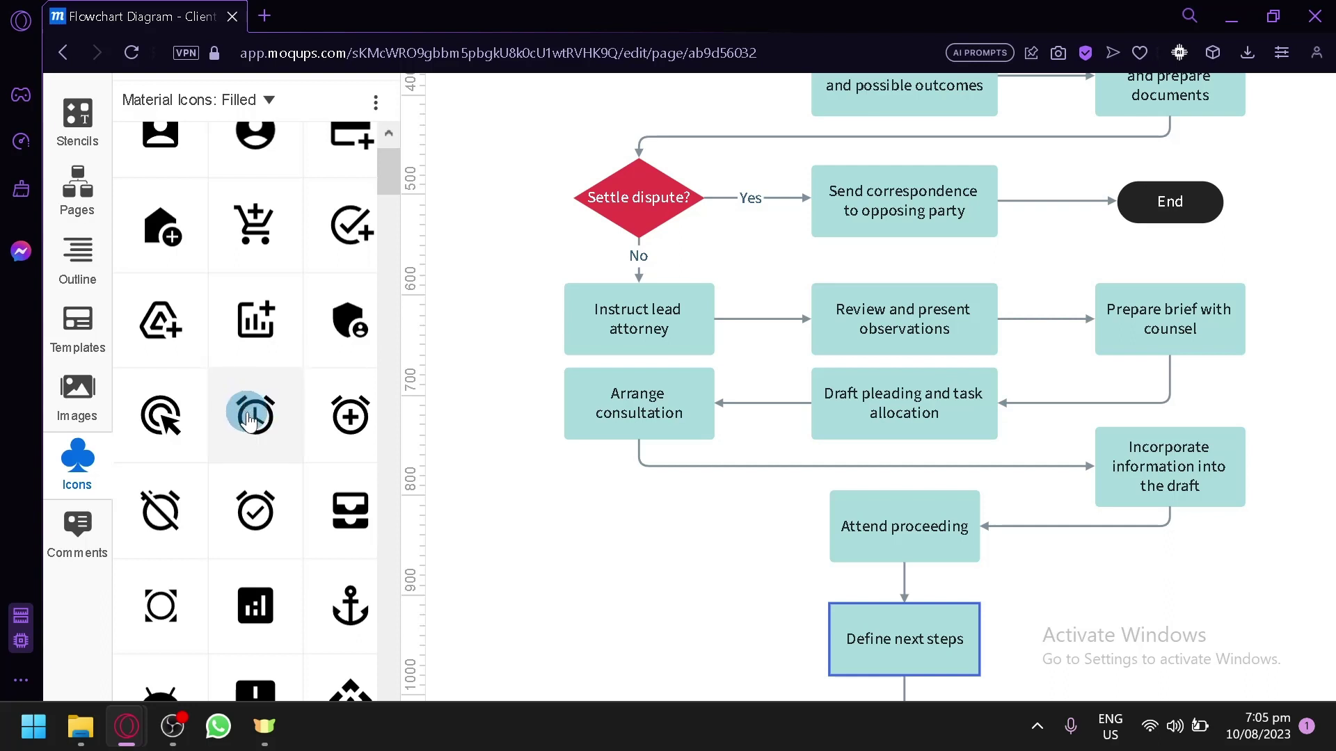
left_click_drag(166, 228, 634, 528)
left_click(590, 527)
left_click(612, 529)
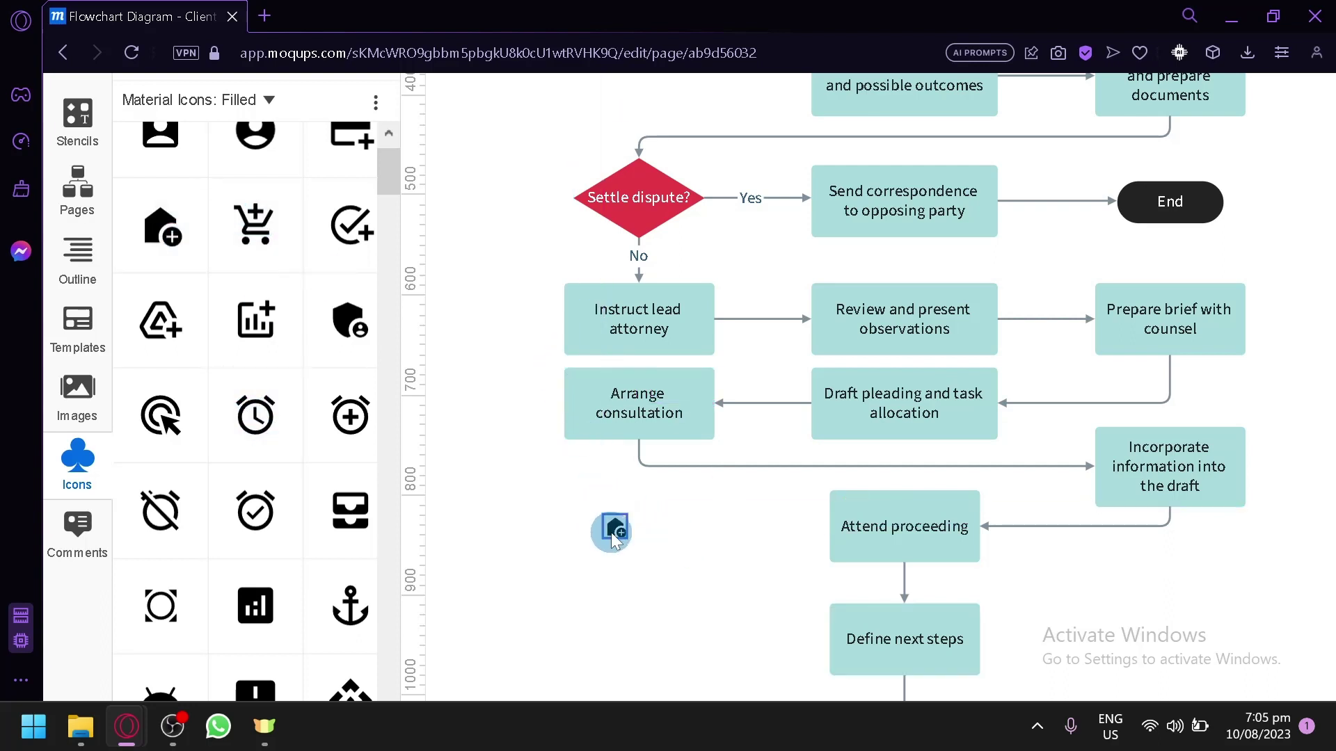
scroll(616, 529, "up", 5)
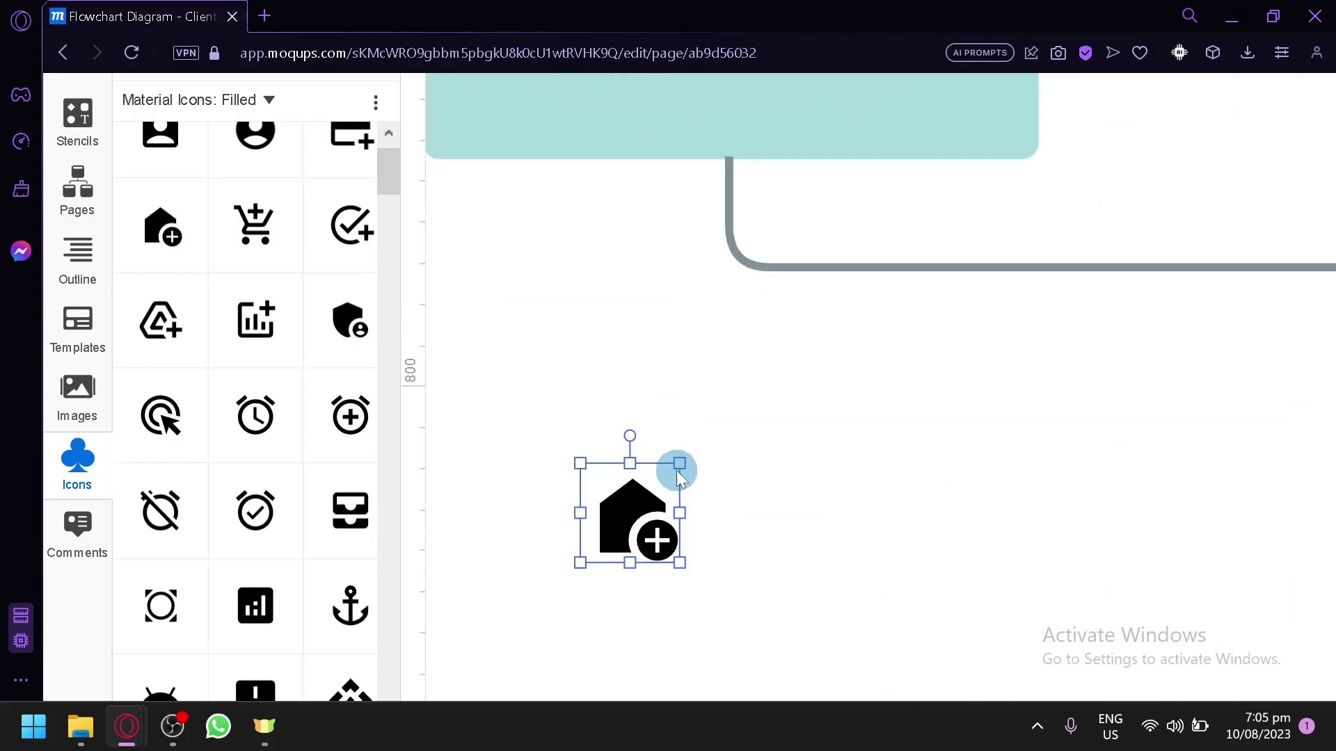
left_click_drag(680, 463, 987, 155)
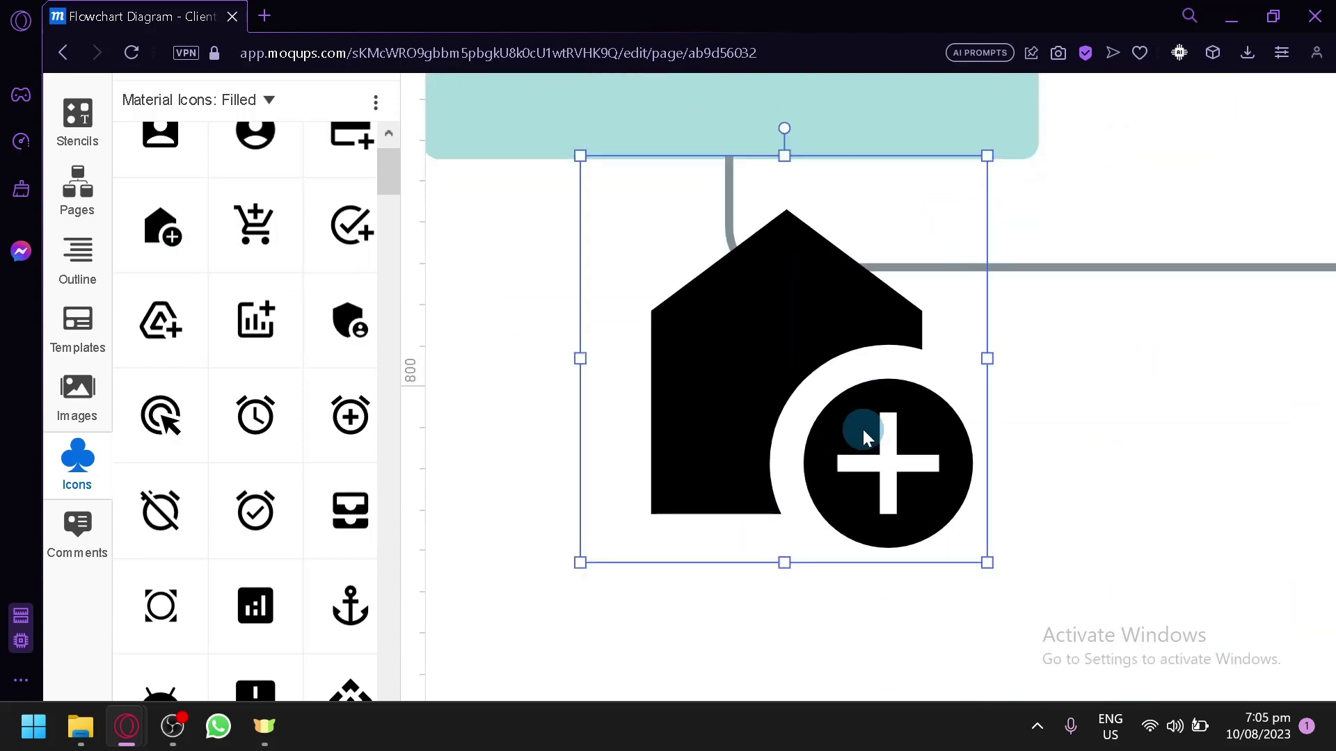
key("Delete")
scroll(864, 431, "down", 5)
scroll(864, 431, "down", 5)
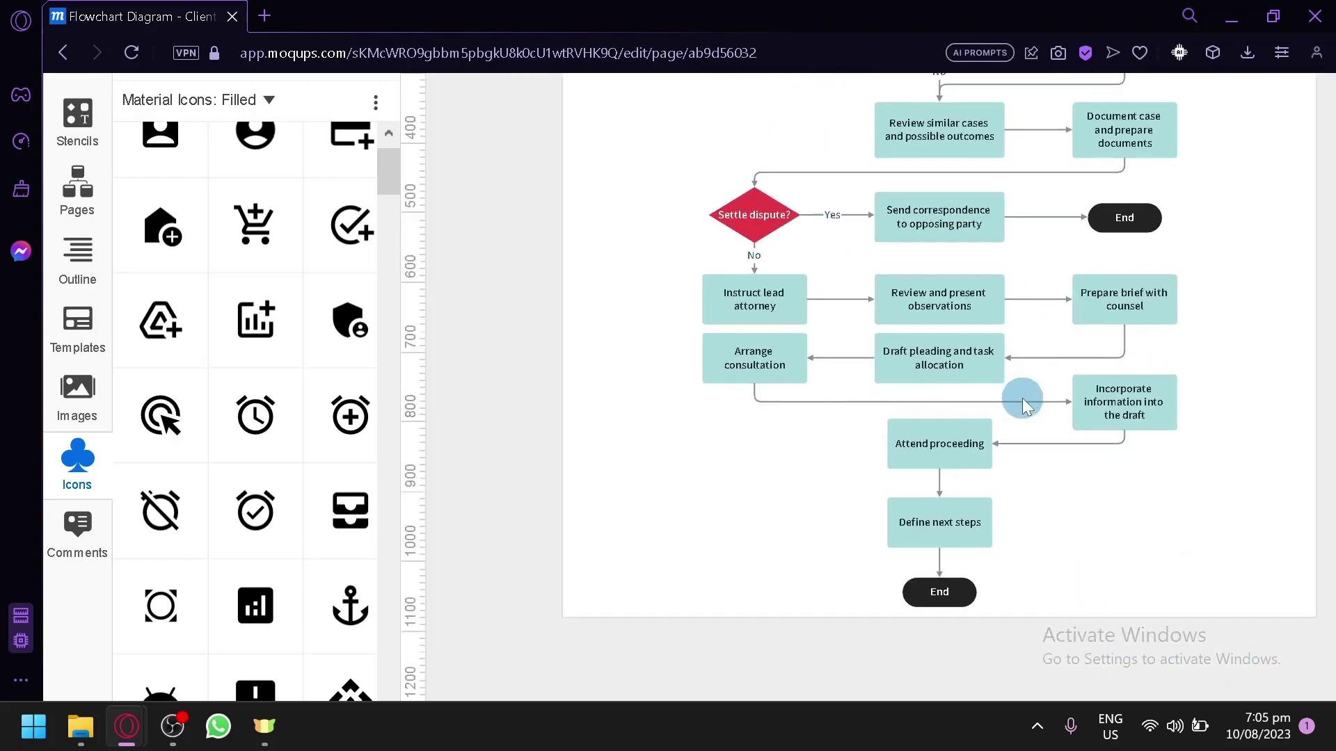
scroll(1023, 405, "right", 3)
scroll(1023, 405, "up", 3)
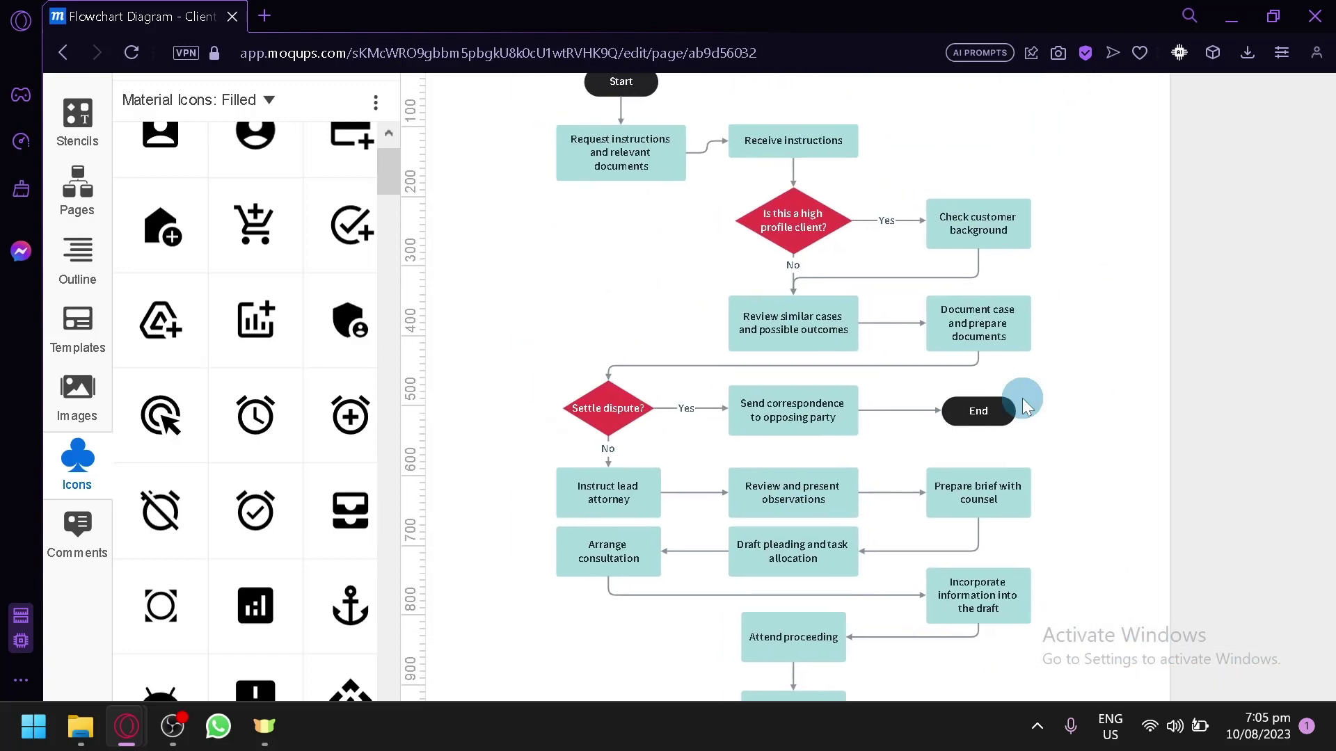
scroll(1022, 405, "up", 3)
scroll(1023, 405, "left", 1)
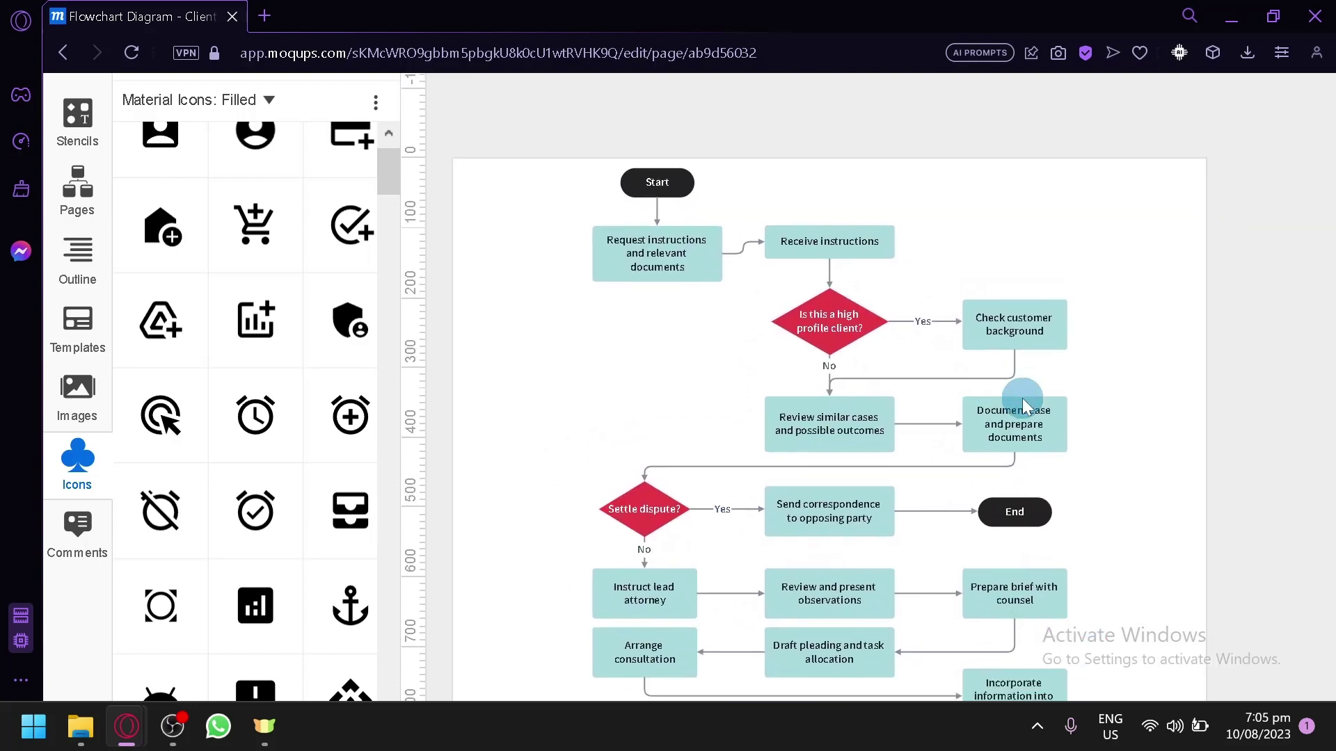
scroll(1025, 405, "right", 1)
scroll(1025, 405, "down", 1)
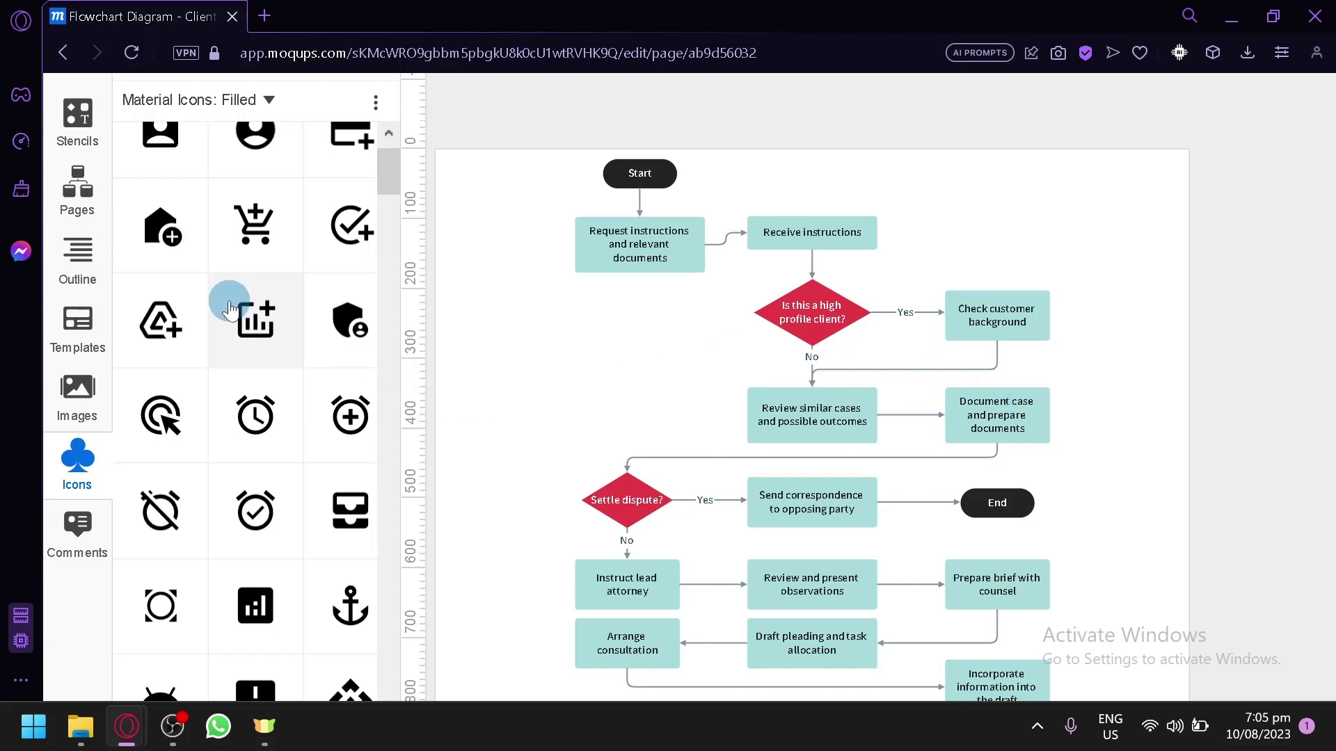
key("ctrl+0")
Step: Show Comments, zoom the browser in, and keep the Custom 1080 × 1080 page size
left_click(72, 459)
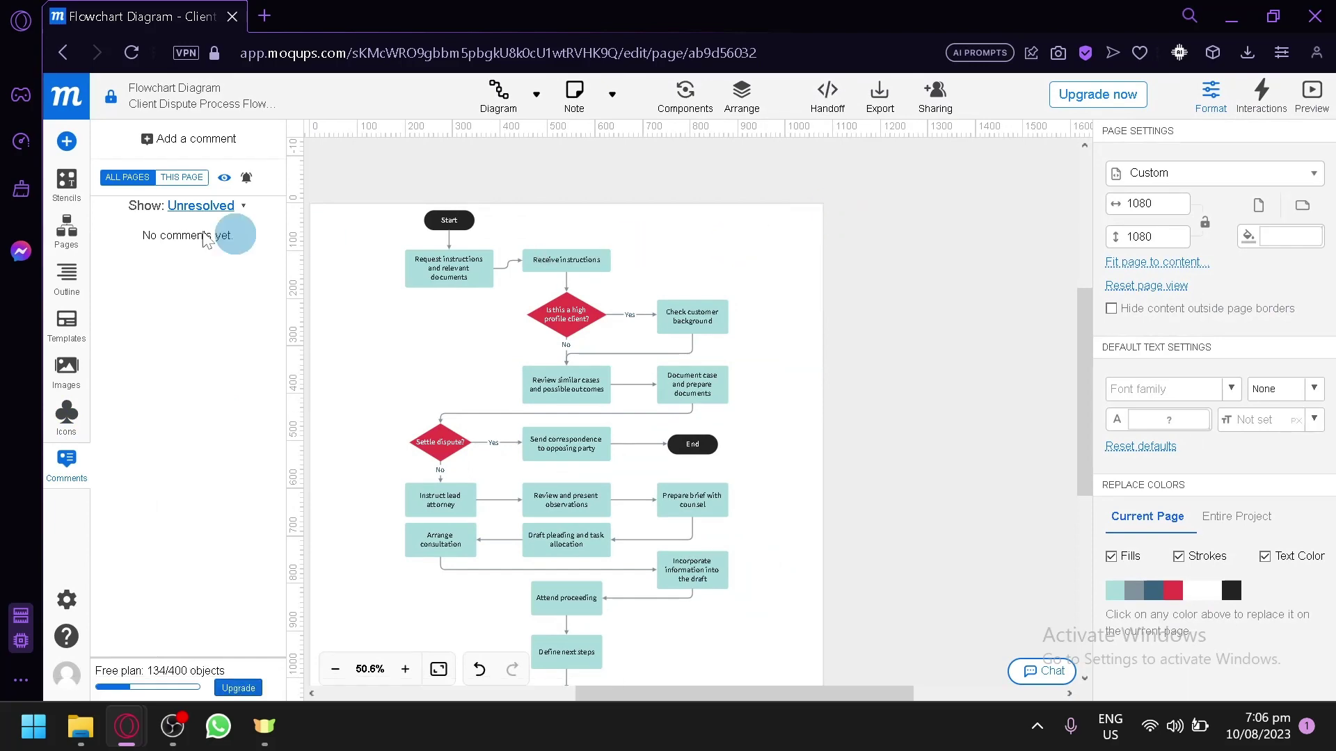
key("ctrl+plus")
key("ctrl+plus")
key("ctrl+plus")
key("ctrl+plus")
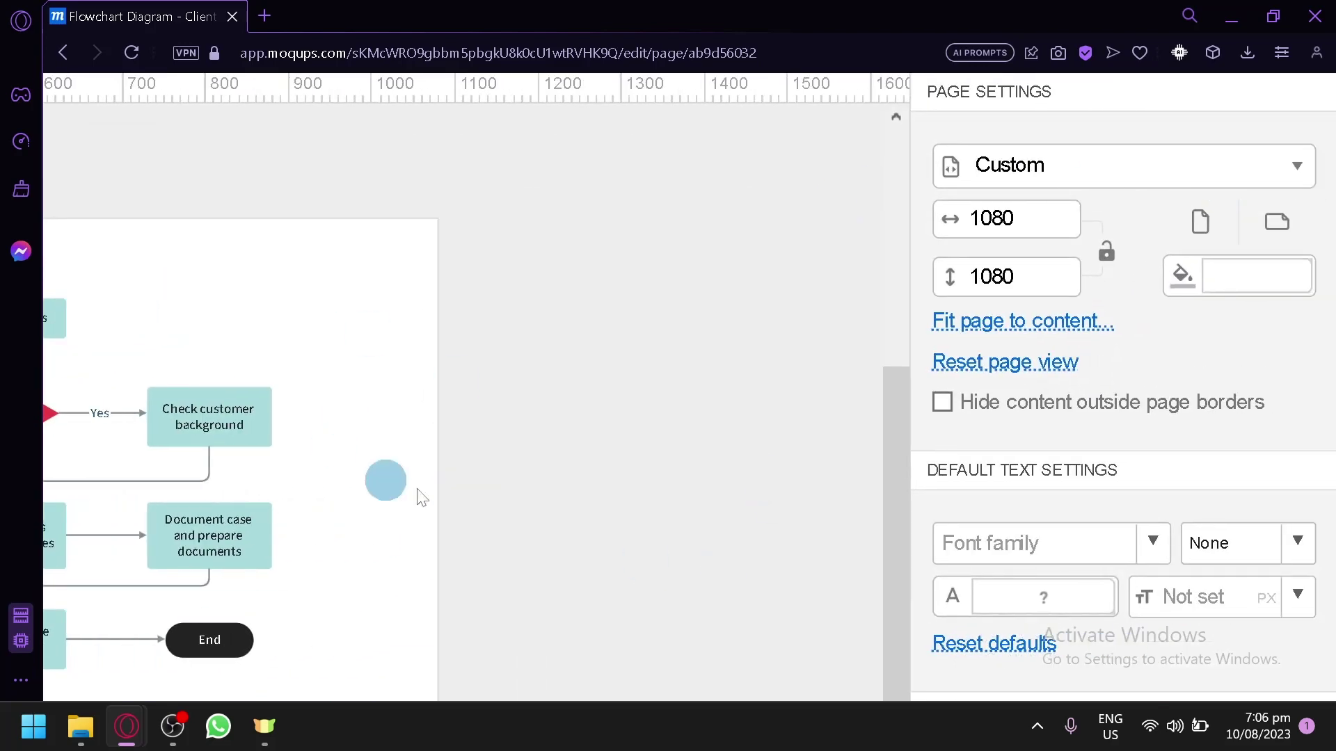
left_click(1261, 165)
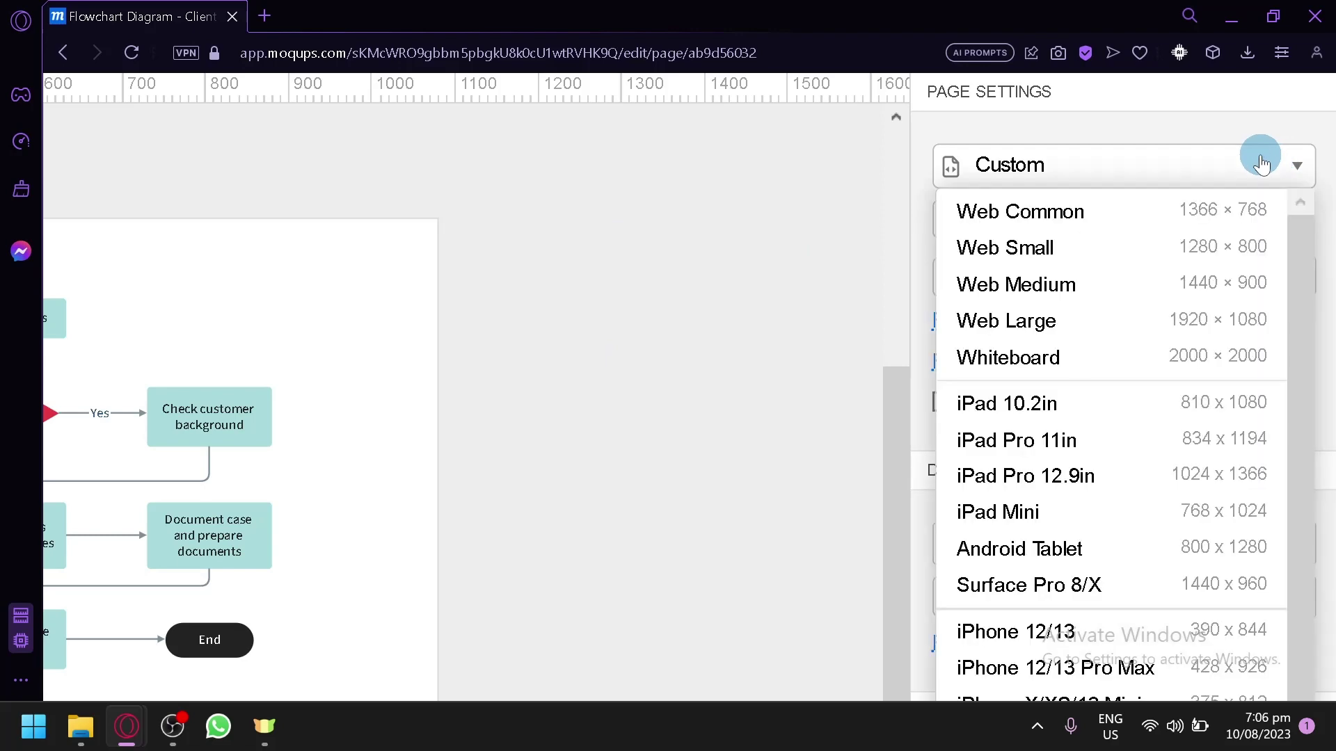
scroll(1050, 441, "down", 1)
scroll(1050, 442, "up", 1)
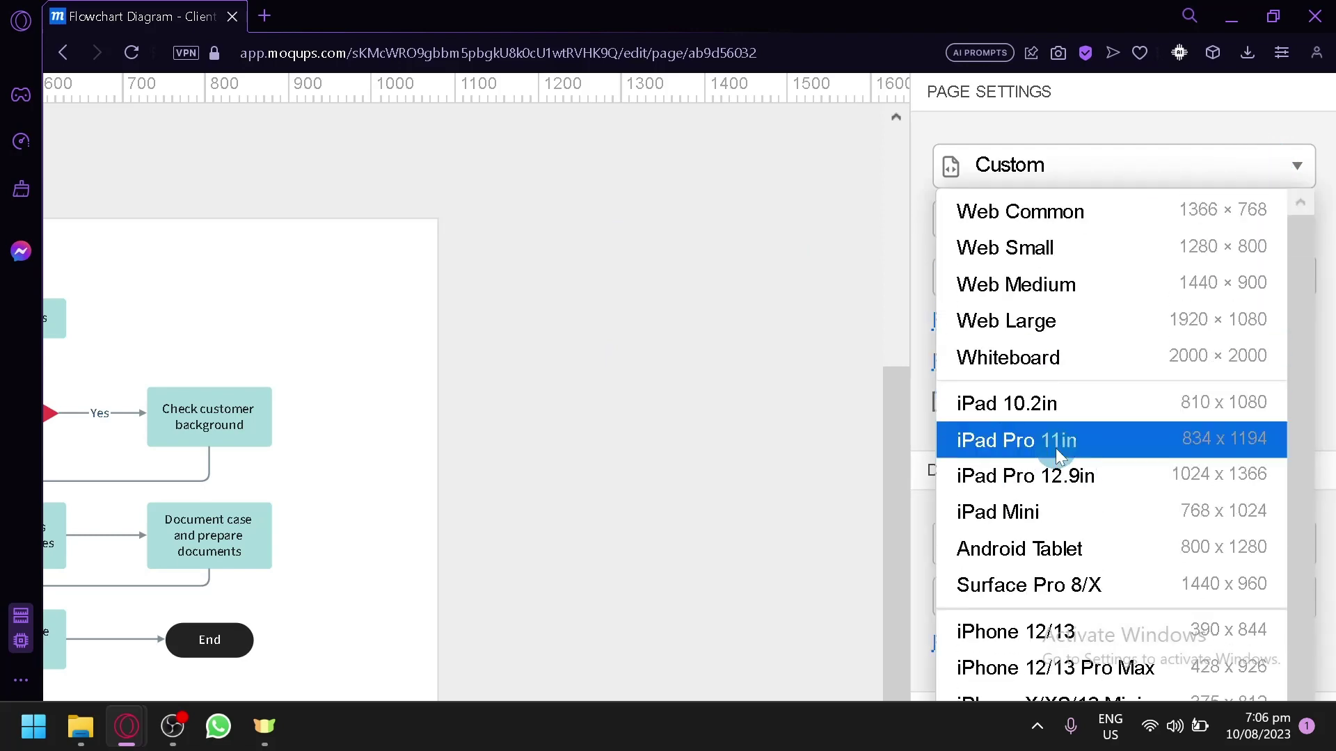
left_click(1297, 164)
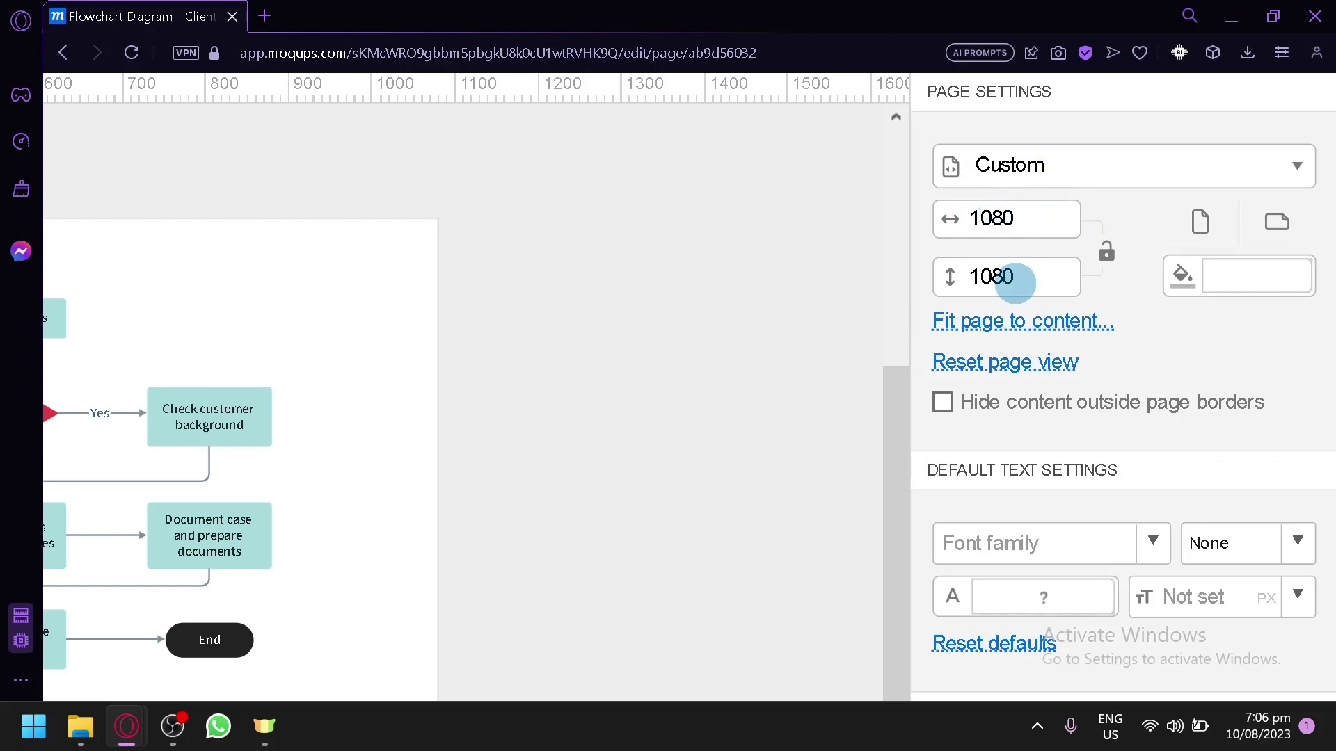
Step: Set the page background to orange-brown, then change it to white (ffffff)
scroll(1017, 286, "down", 2)
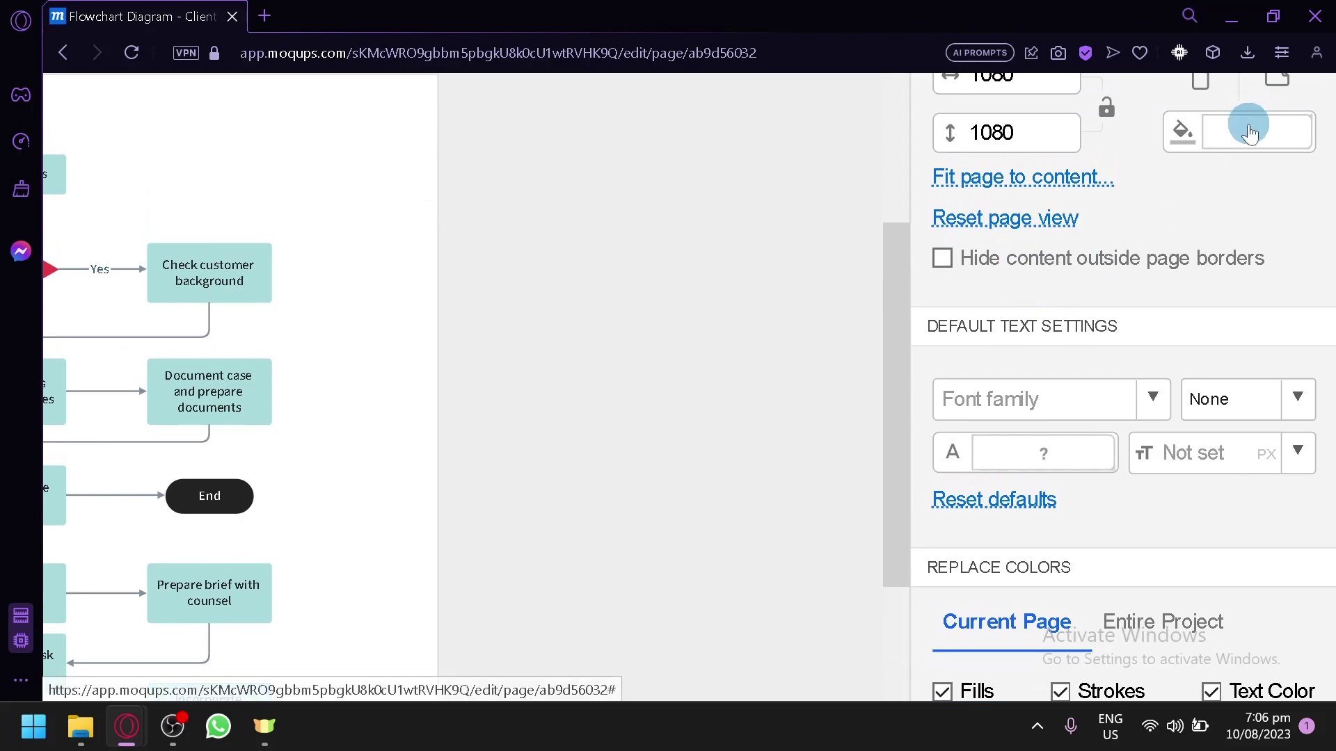
left_click(1250, 132)
left_click(743, 279)
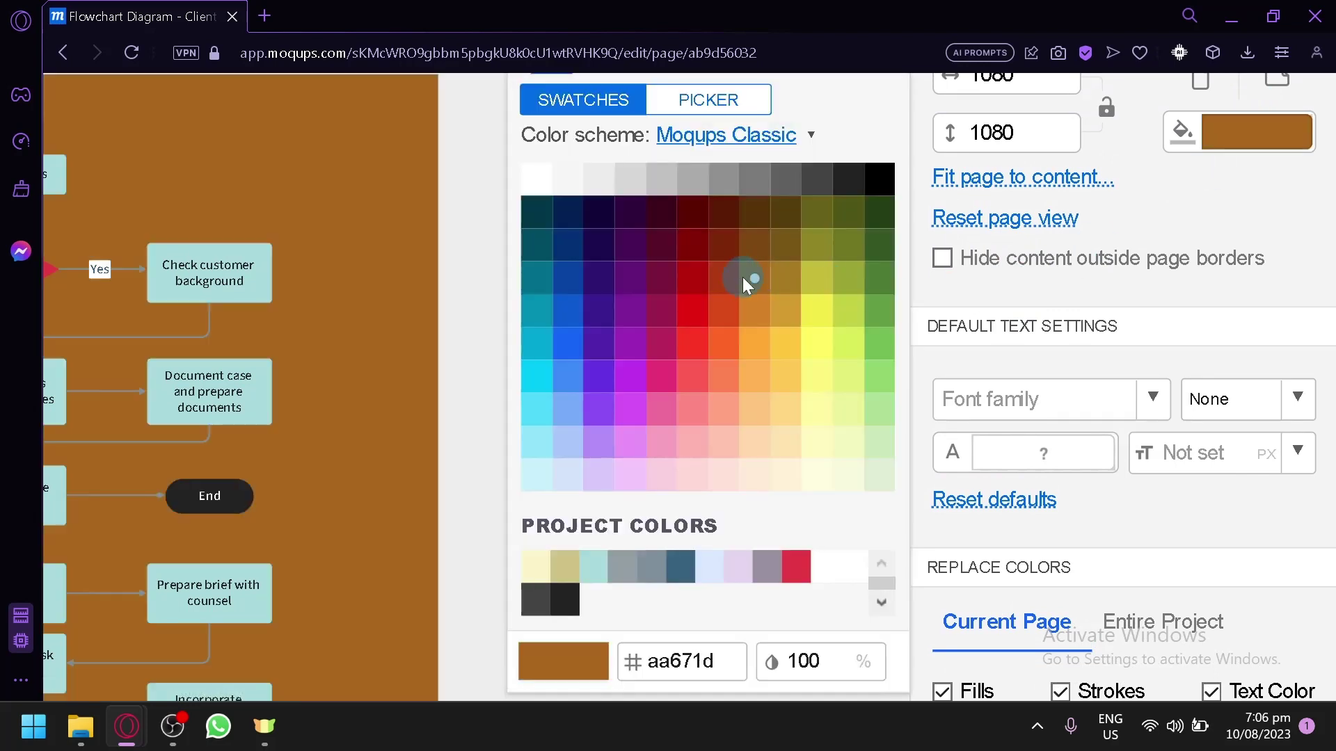
left_click(549, 181)
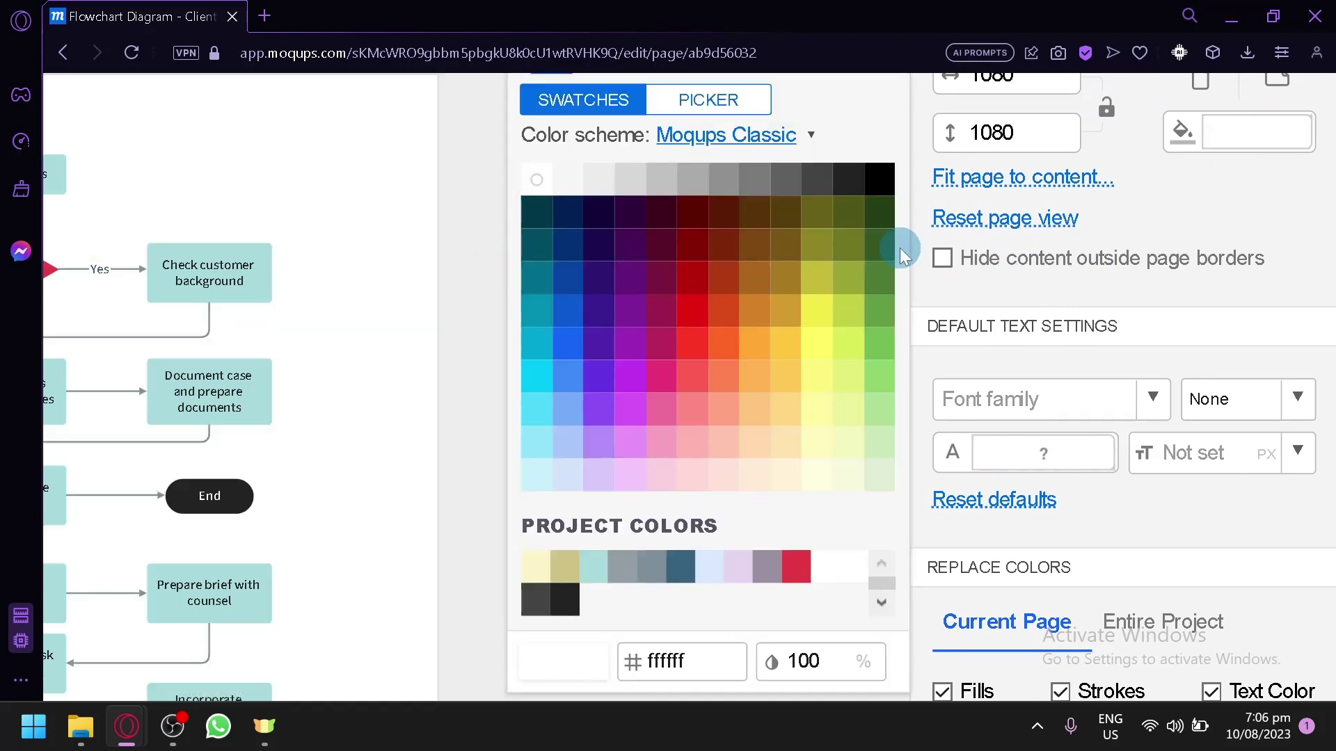
Step: Make the default text Times New Roman Regular in pink (e93578)
left_click(1256, 278)
scroll(1256, 279, "down", 1)
scroll(1257, 278, "down", 2)
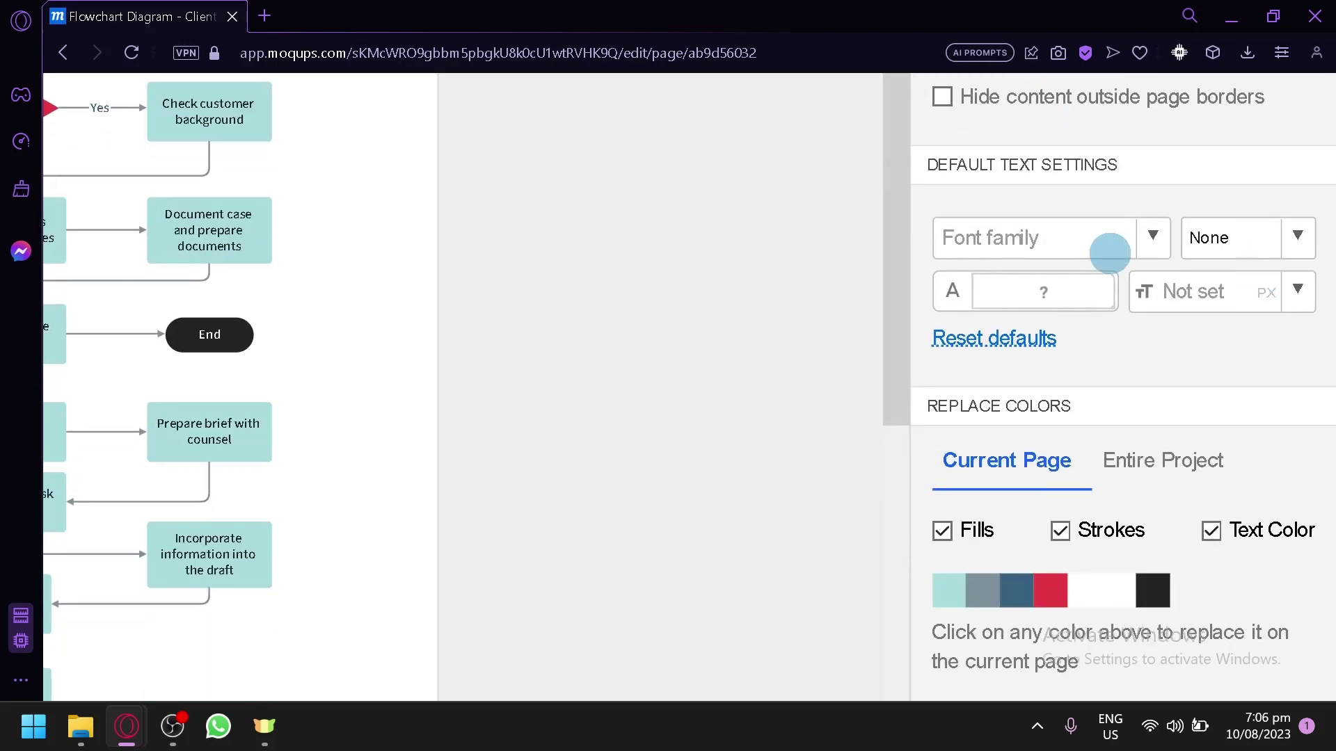
left_click(1140, 240)
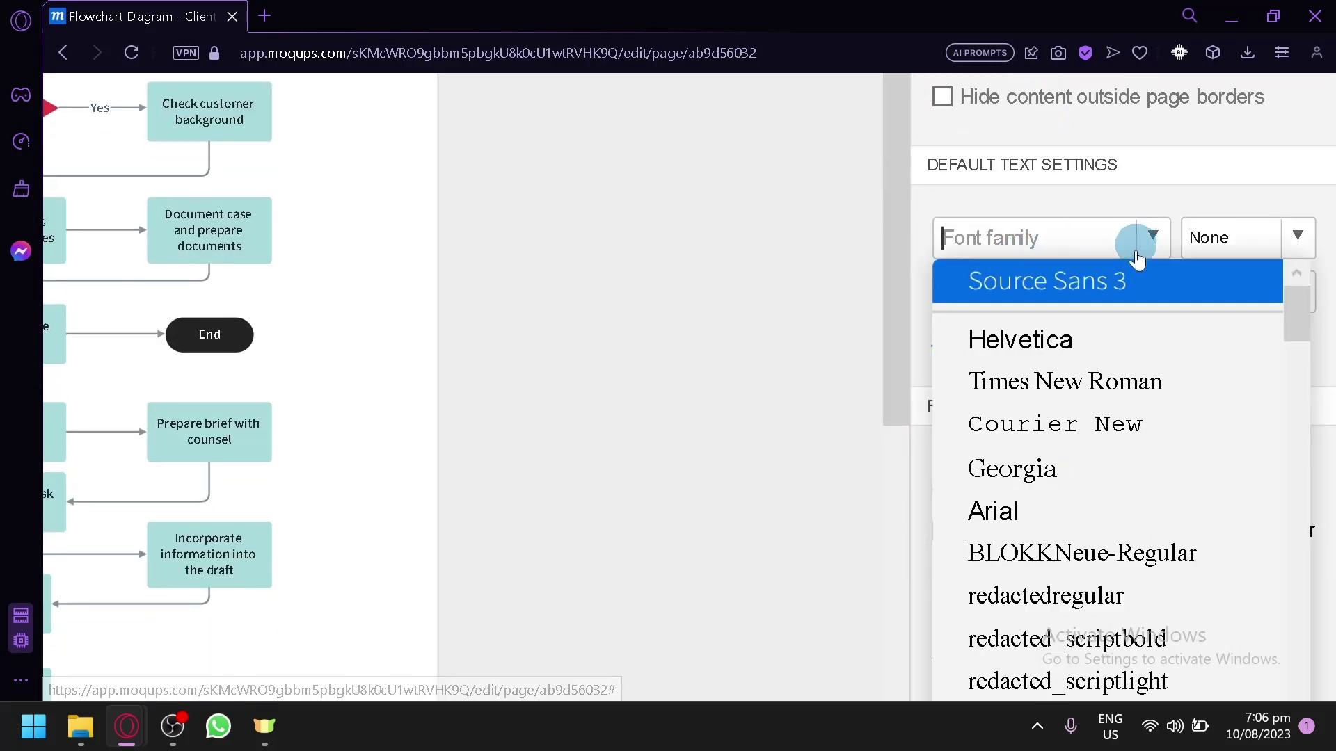
left_click(1075, 395)
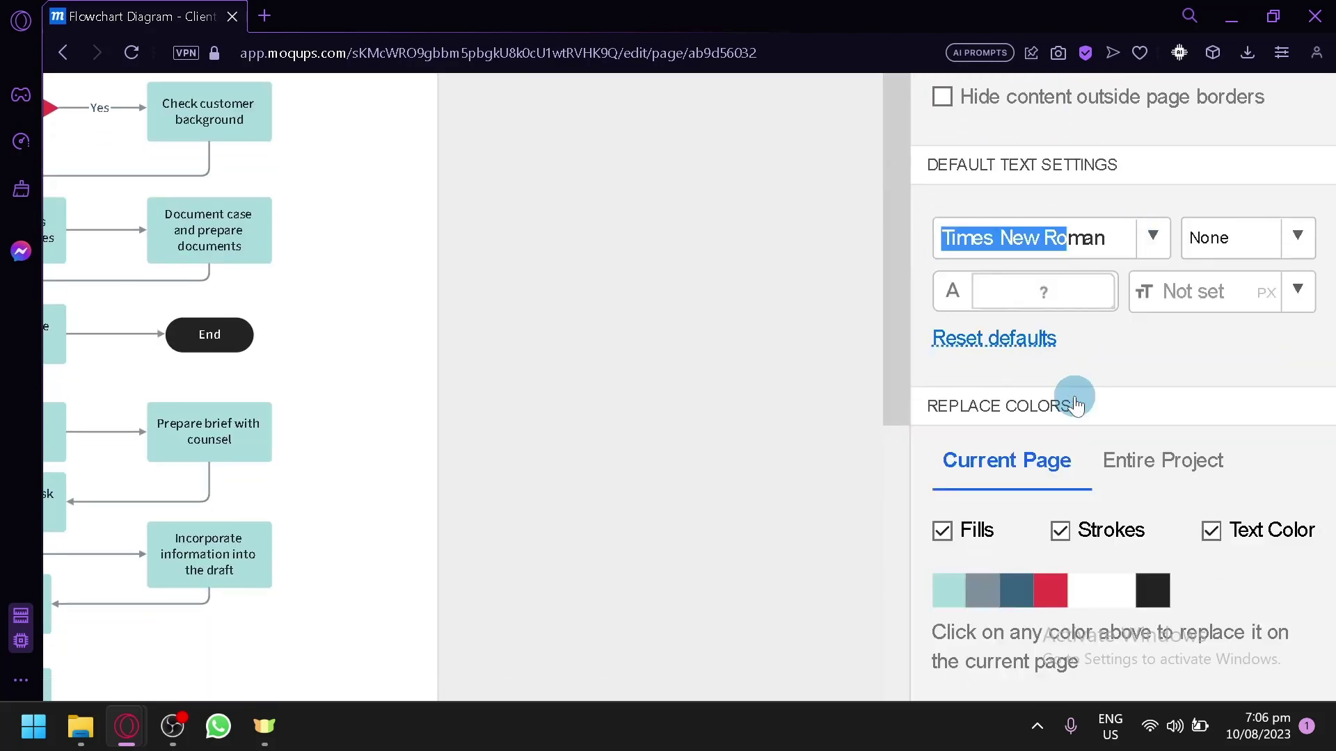
left_click(1289, 263)
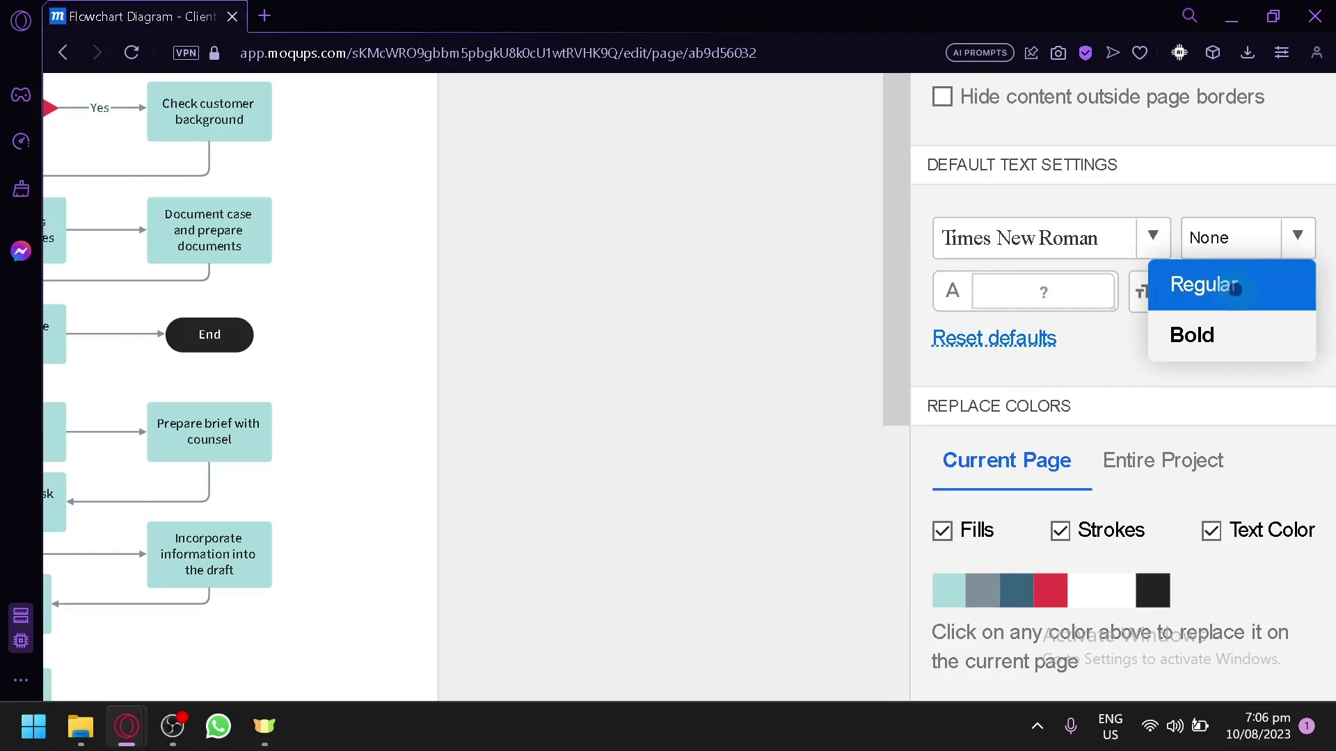
left_click(1235, 286)
left_click(1040, 293)
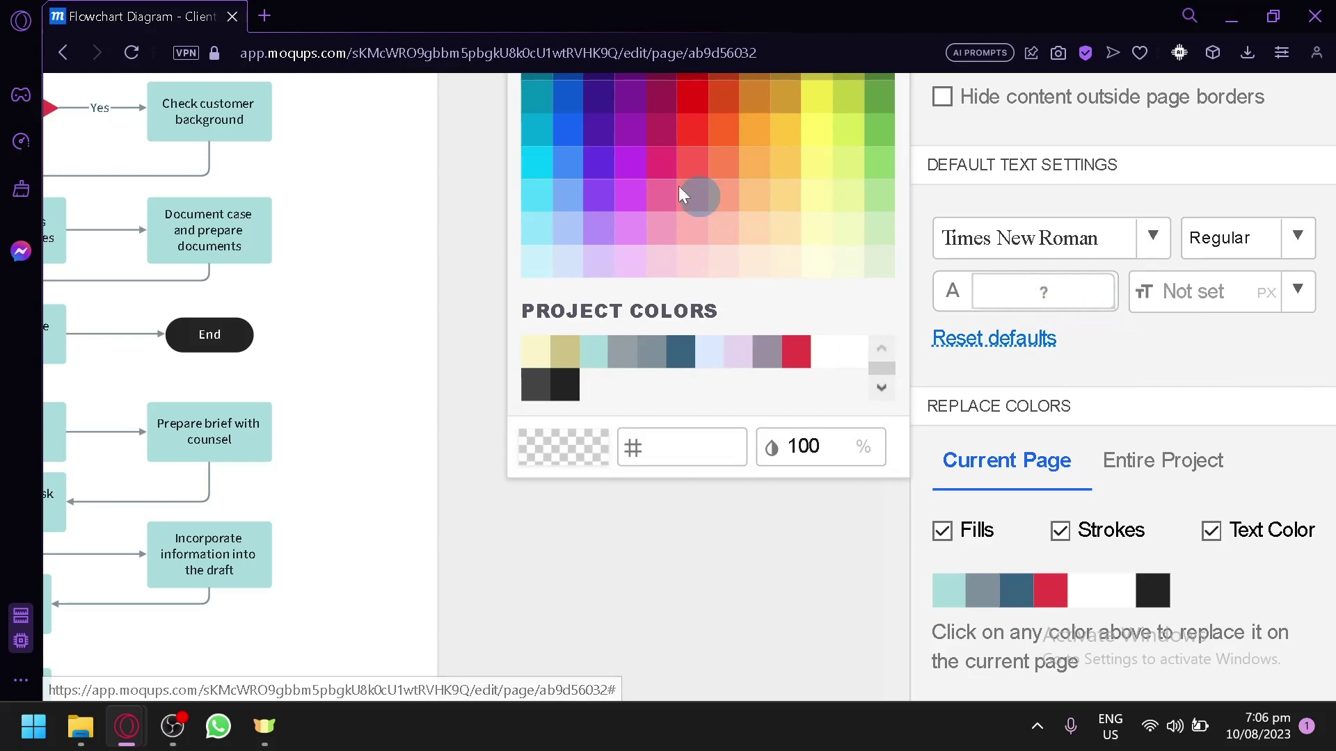
left_click(648, 160)
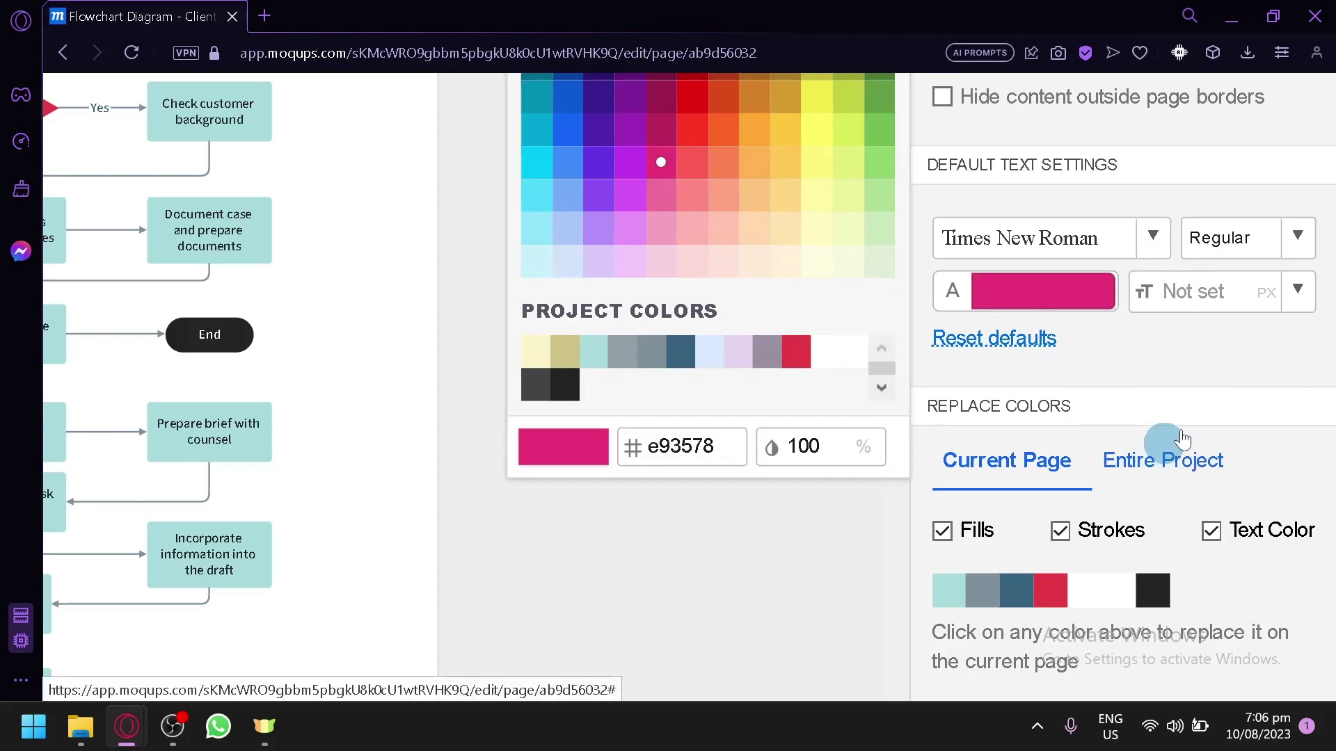
left_click(1137, 385)
key("ctrl+minus")
key("ctrl+minus")
key("ctrl+minus")
key("ctrl+minus")
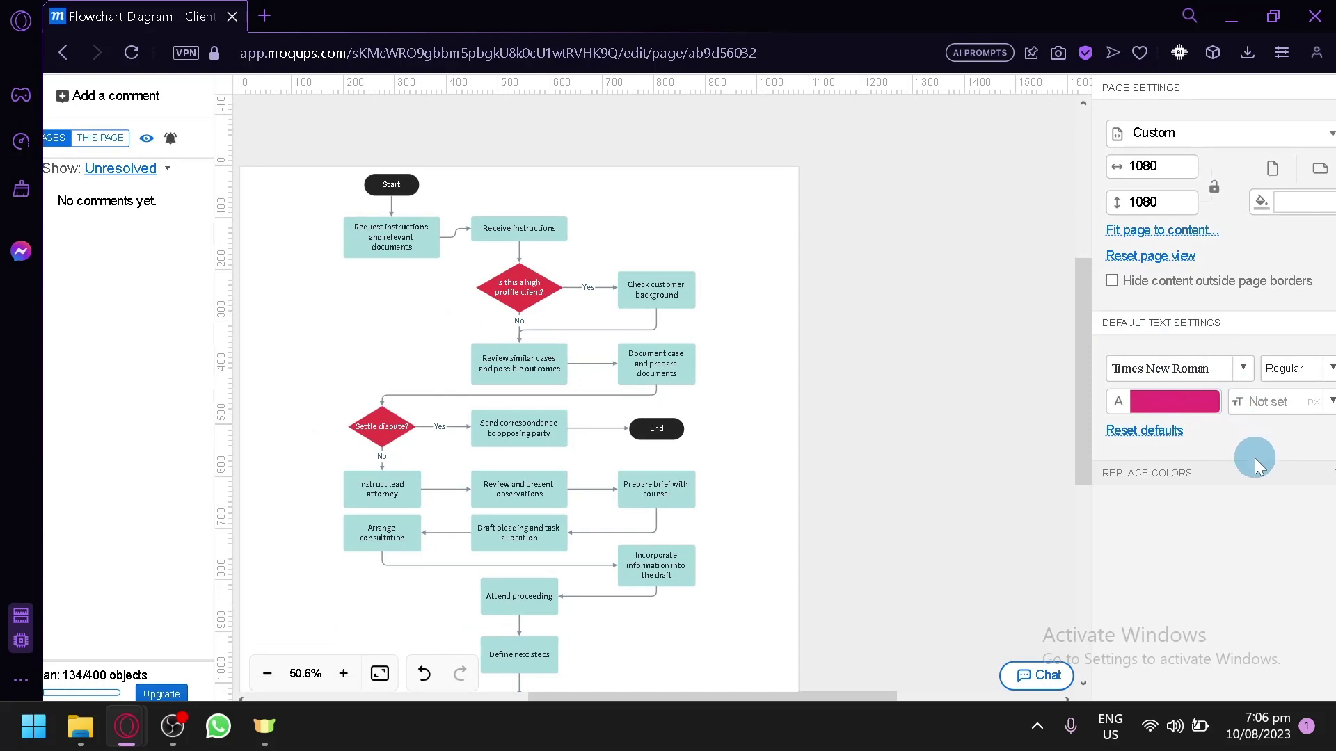
Step: Expand Replace Colors and set the replacement scope to Entire Project
left_click(1243, 476)
scroll(1239, 479, "down", 1)
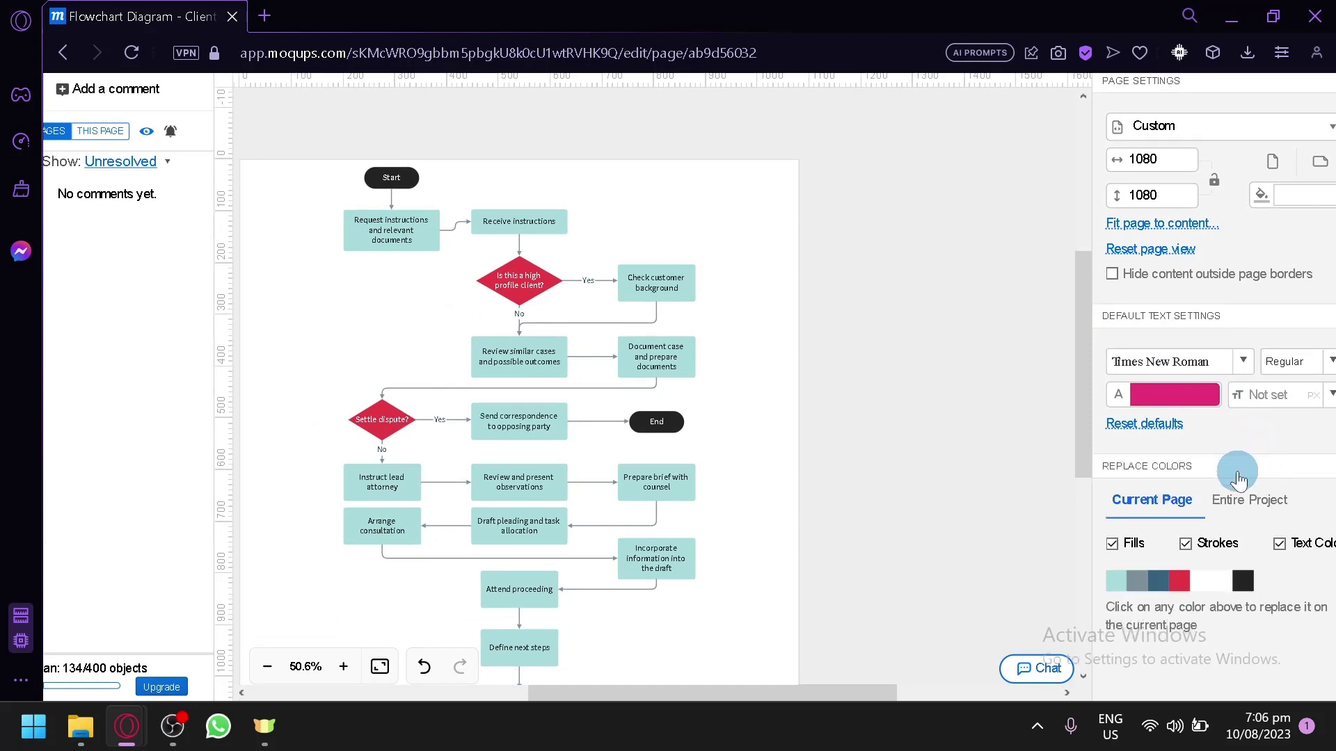
left_click(1242, 506)
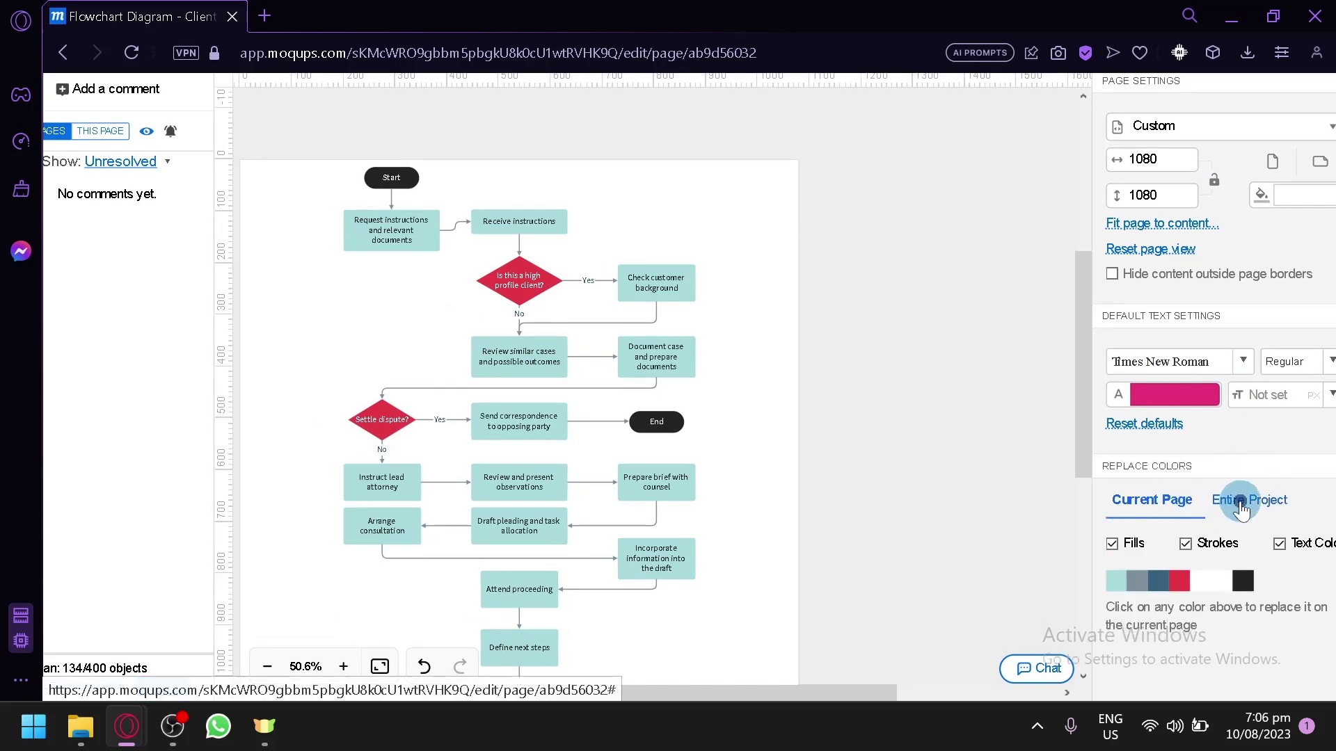
scroll(511, 346, "left", 10)
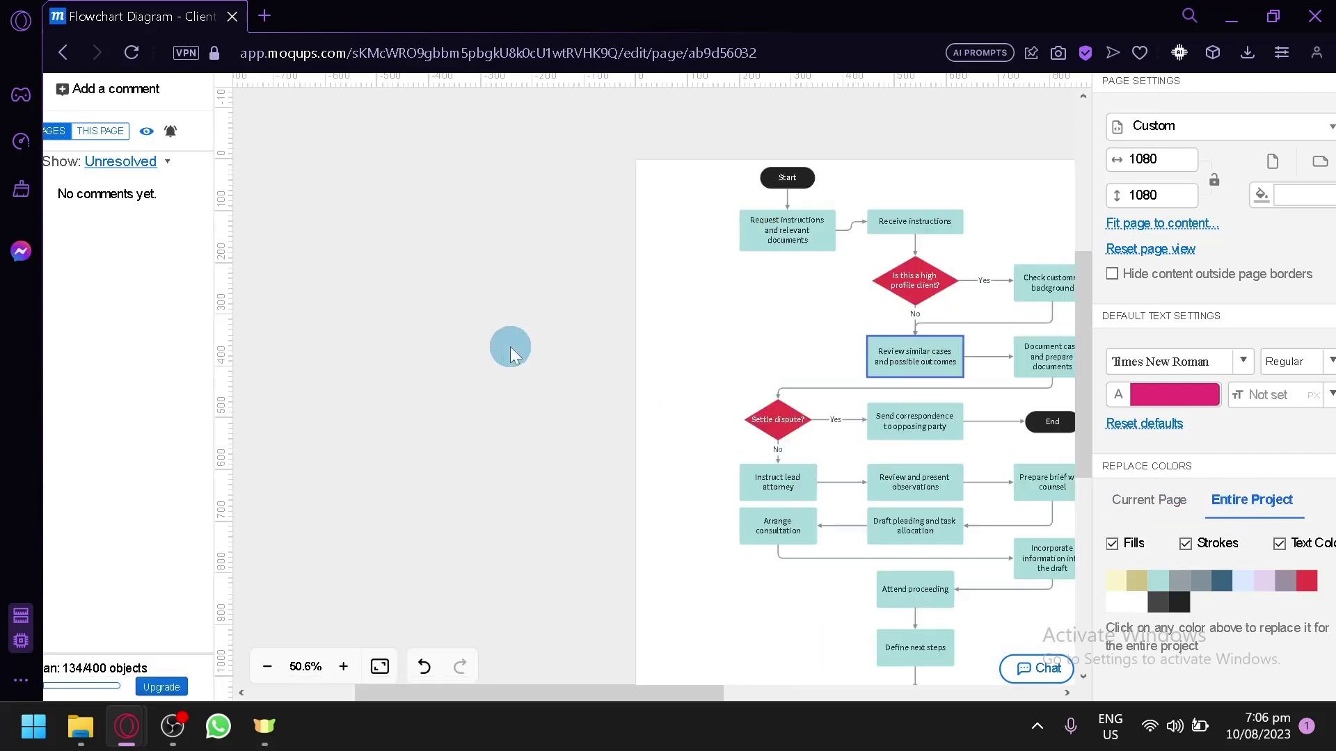
scroll(166, 339, "up", 2)
Step: Replace the grey project colour with dark purple (2f073b)
left_click(79, 268)
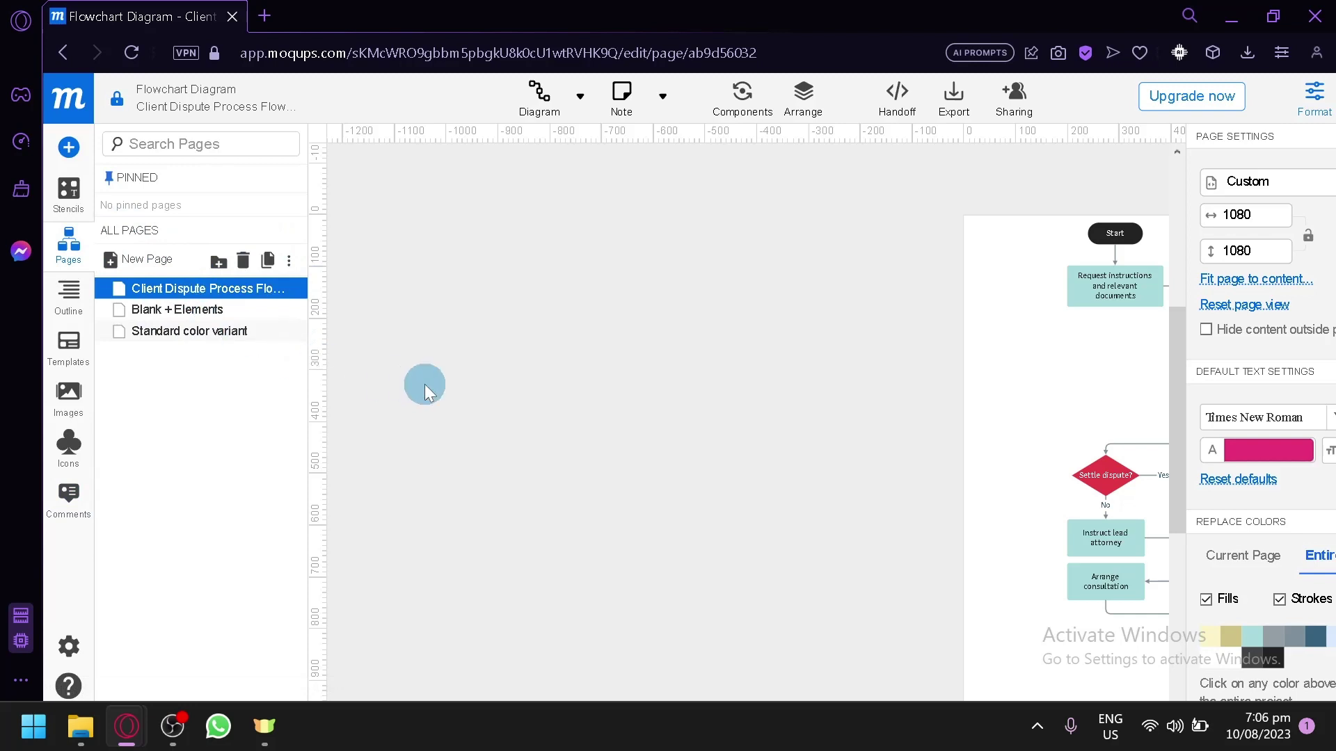
scroll(424, 384, "down", 3)
scroll(711, 372, "right", 5)
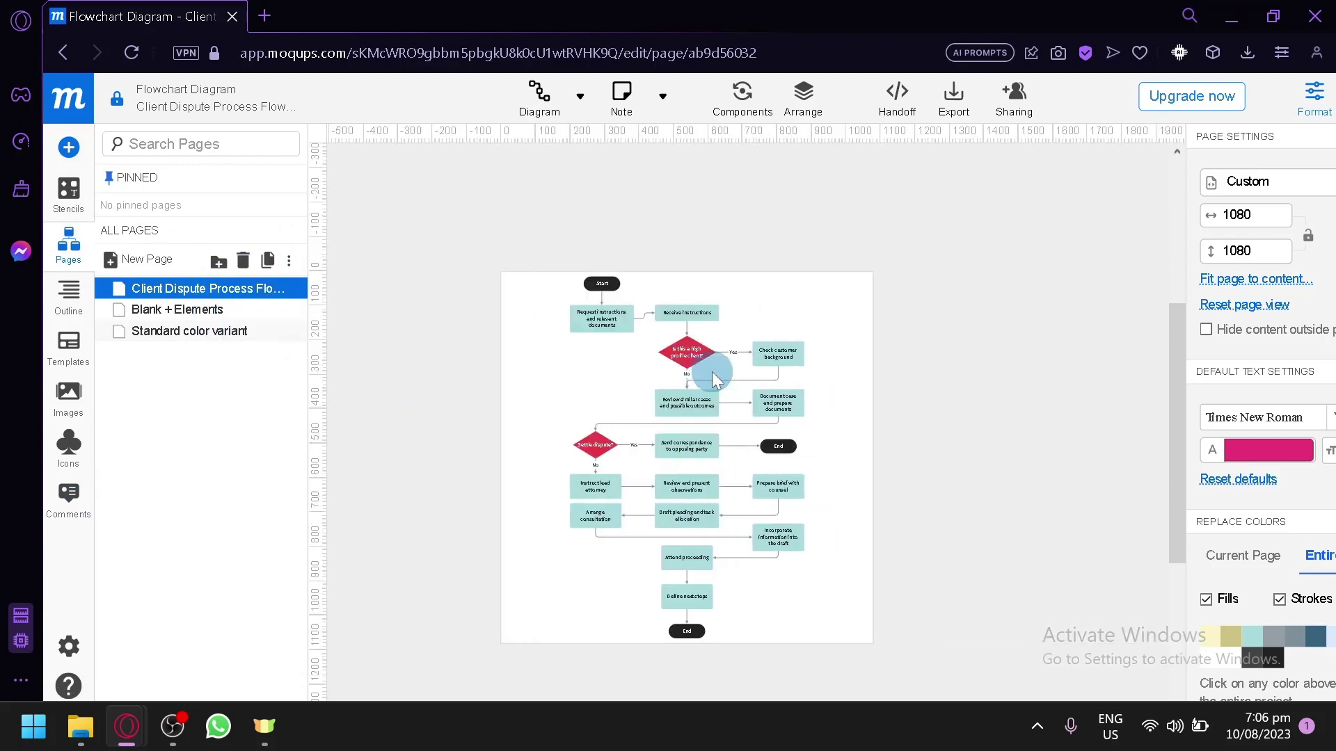
left_click(1296, 646)
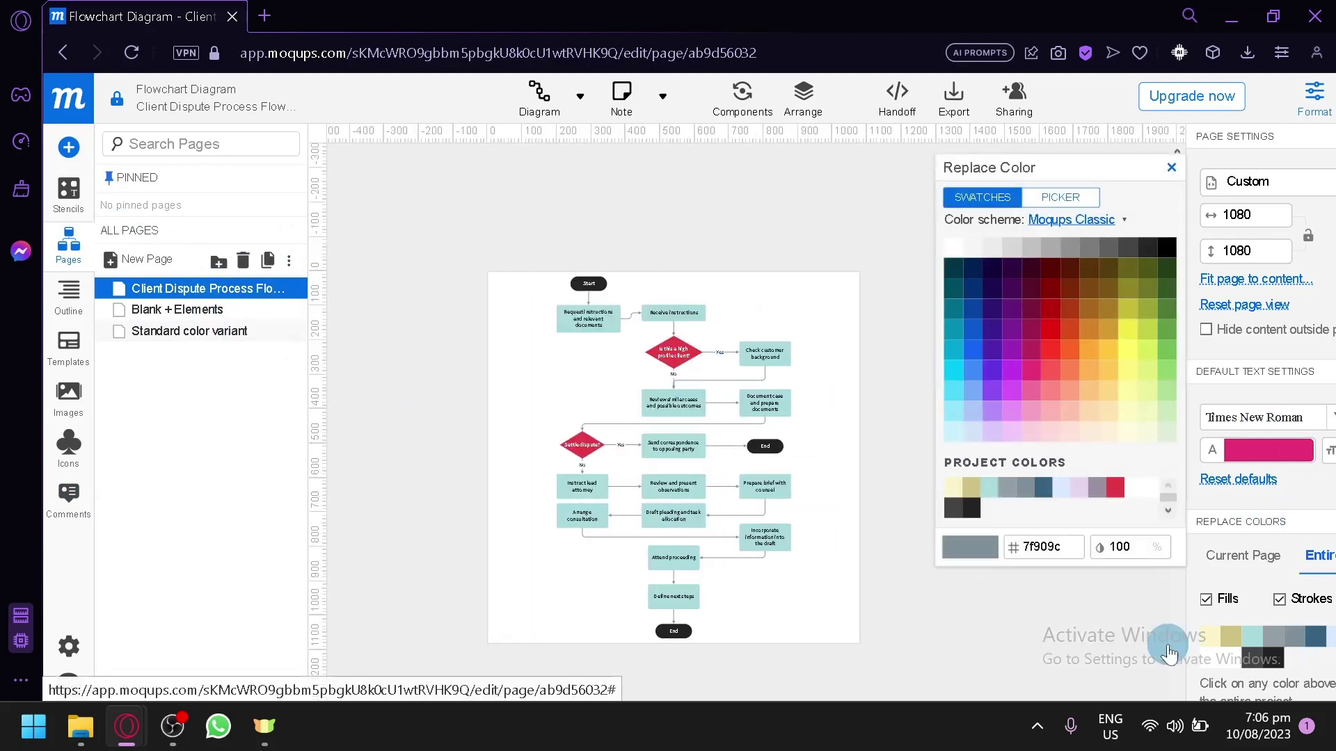
left_click(1010, 278)
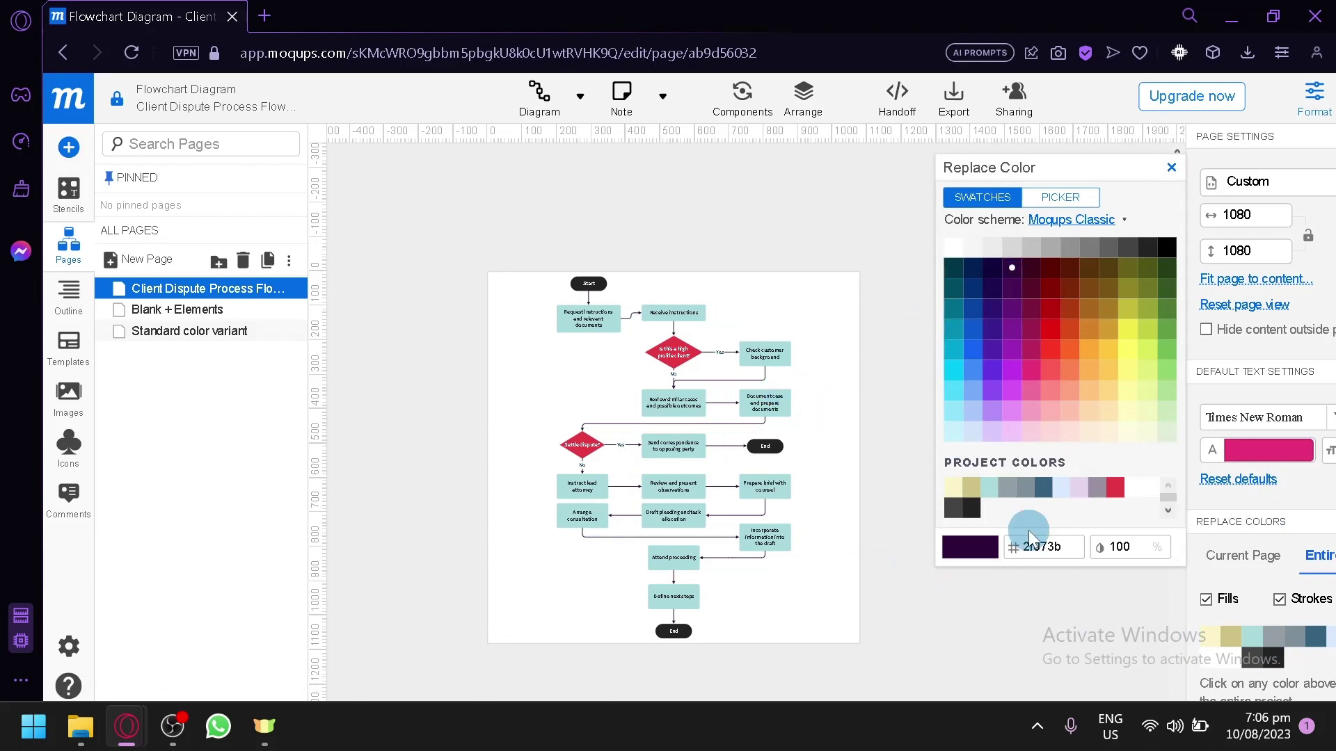
left_click(1020, 583)
Step: Zoom the browser out to 100% so the editor fits, and show the Diagram tool menu
scroll(1020, 582, "down", 3)
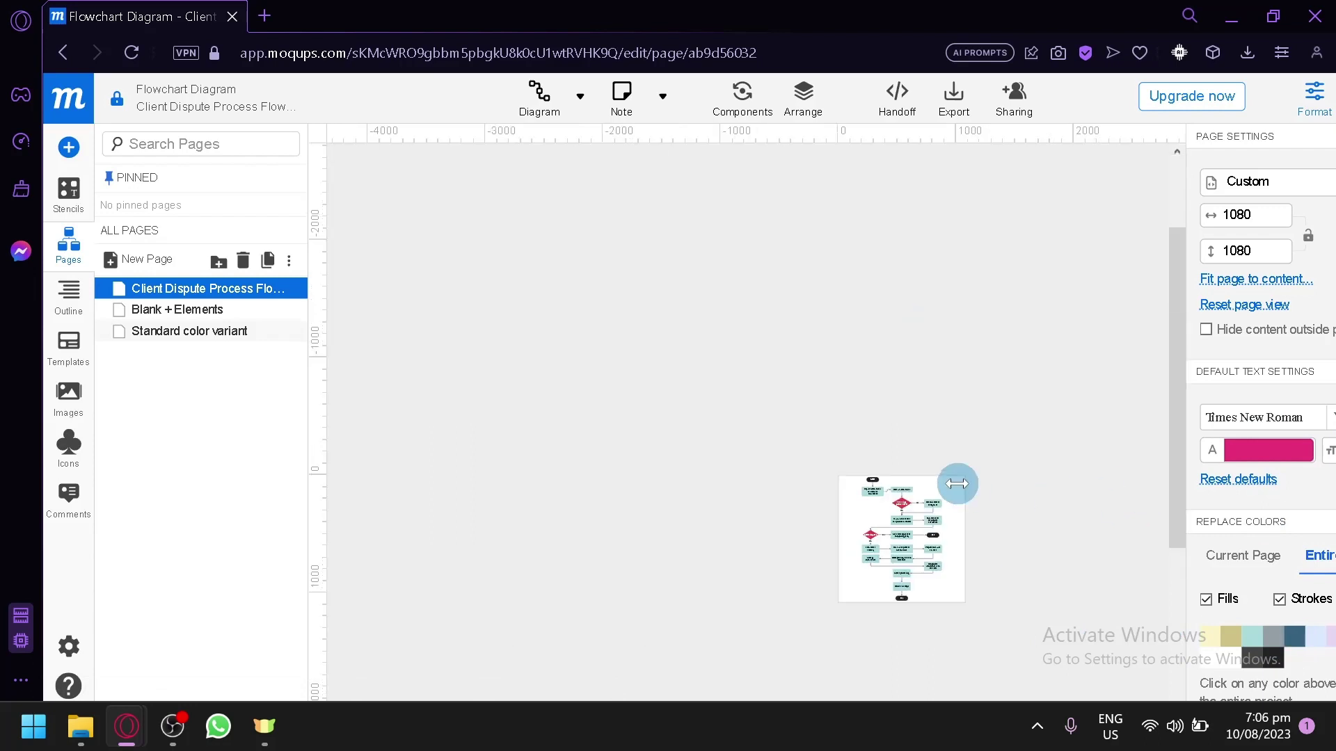
scroll(958, 483, "right", 3)
scroll(957, 483, "up", 5)
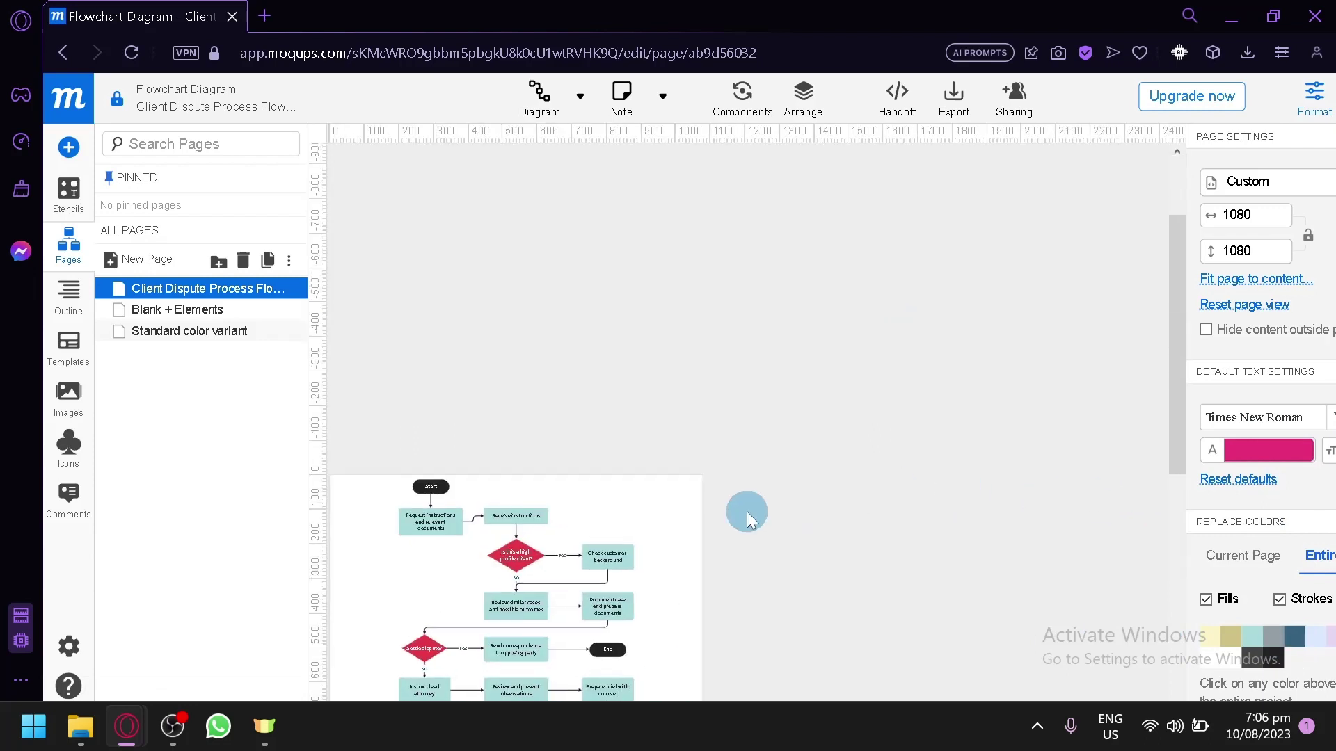
scroll(746, 511, "down", 3)
scroll(746, 511, "left", 1)
scroll(682, 515, "up", 5)
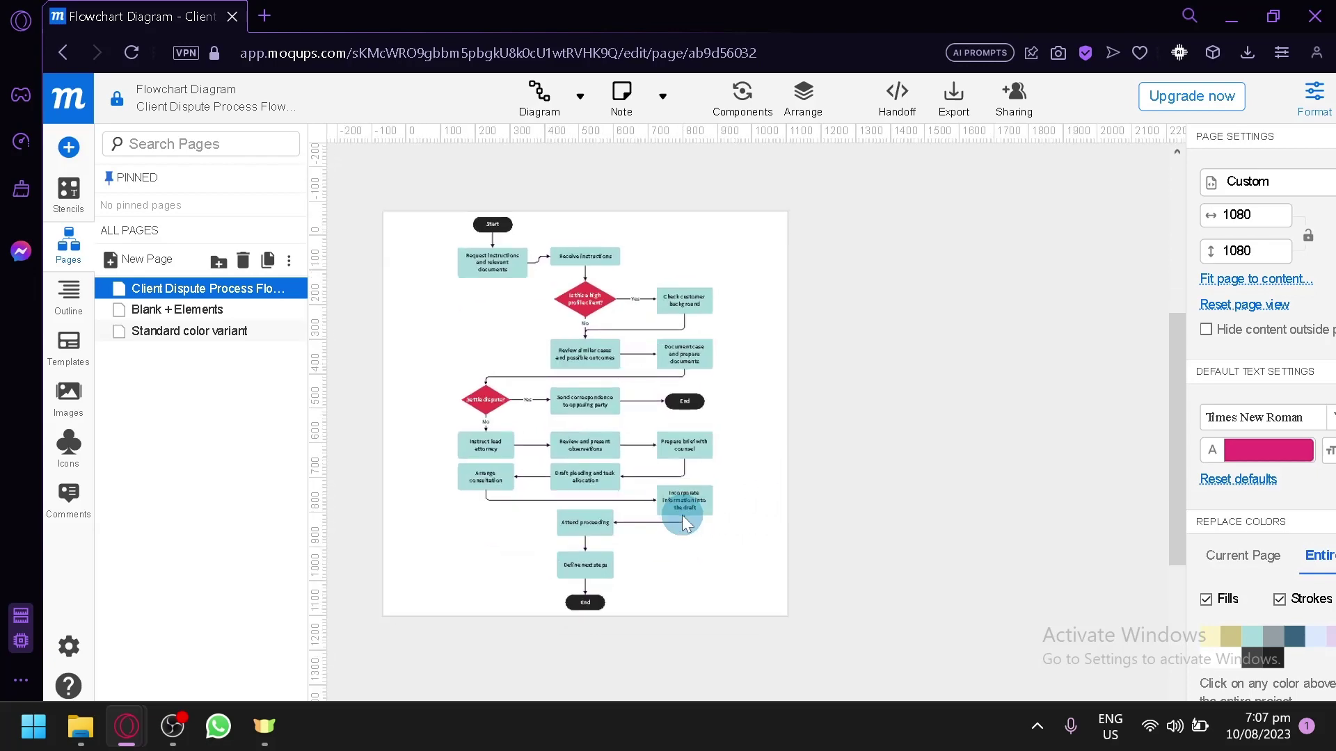
key("ctrl+minus")
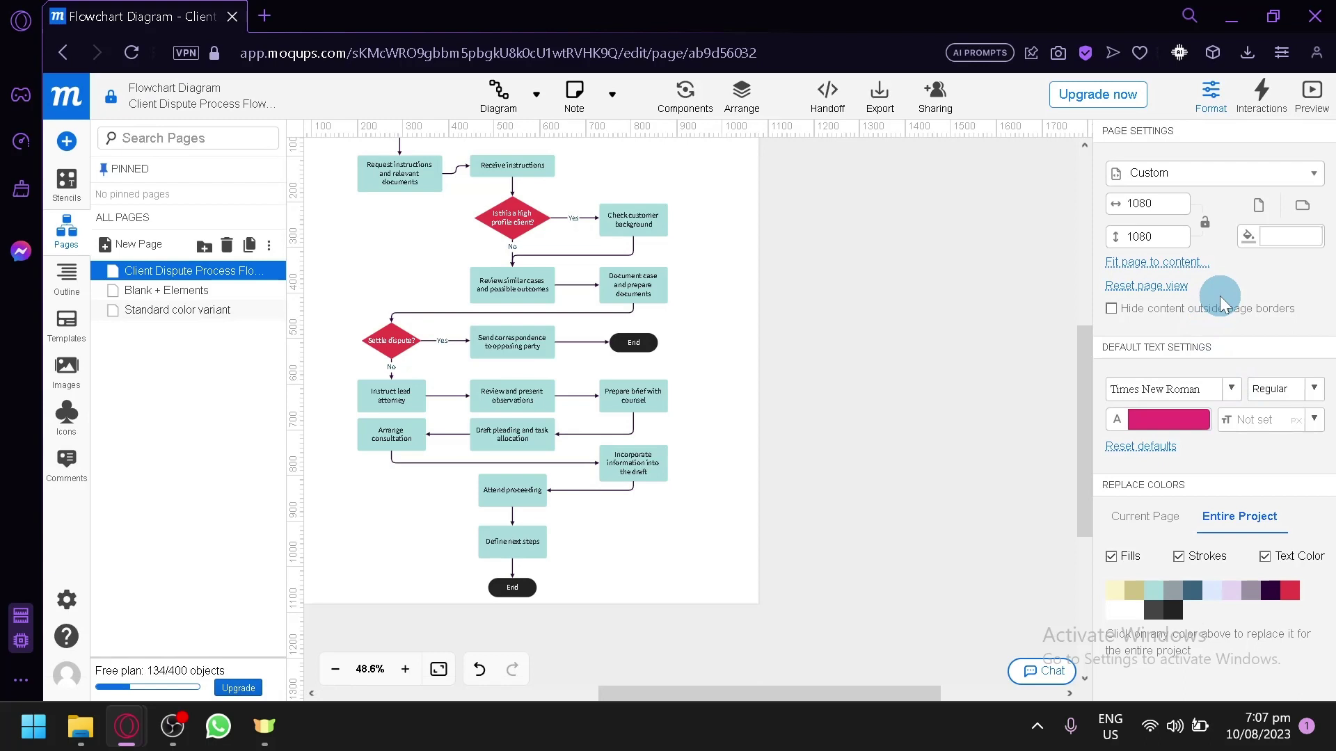
left_click(535, 105)
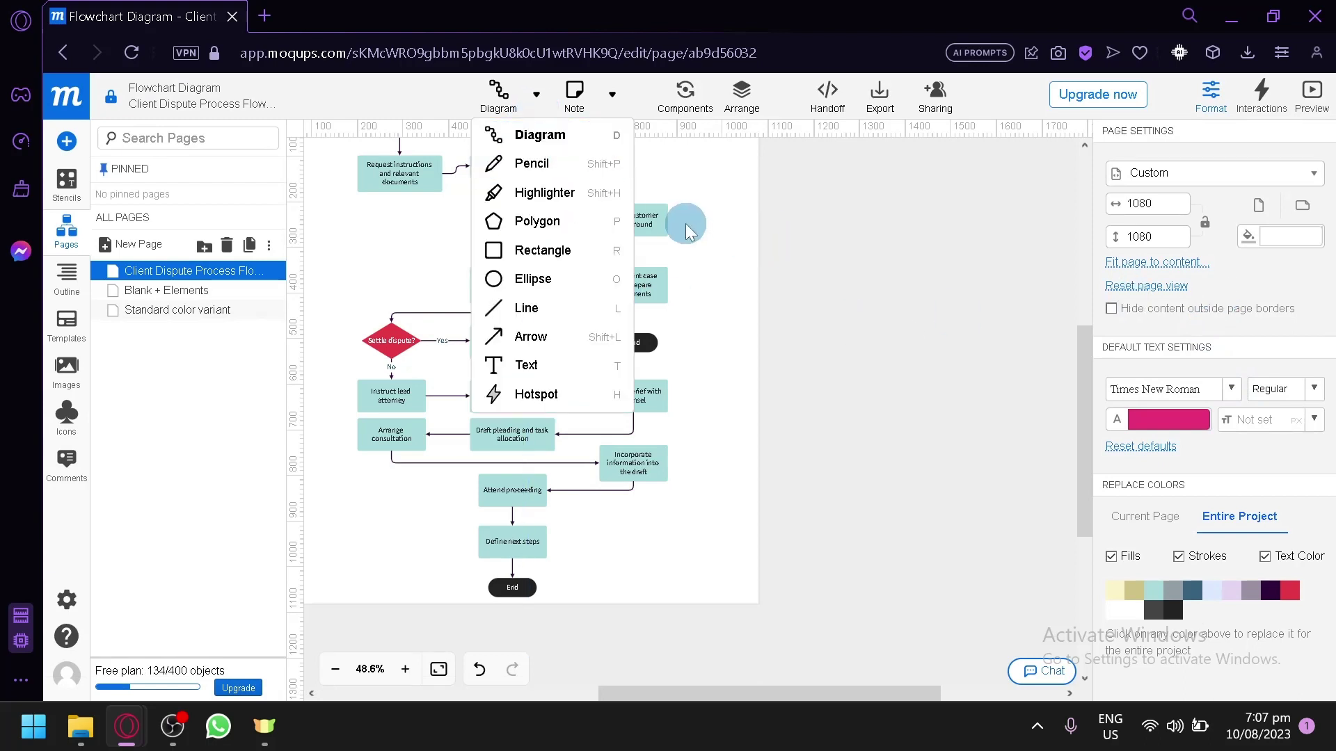
Step: Delete a stray curved connector and connect Receive instructions' right side to Check customer background's top
left_click(537, 135)
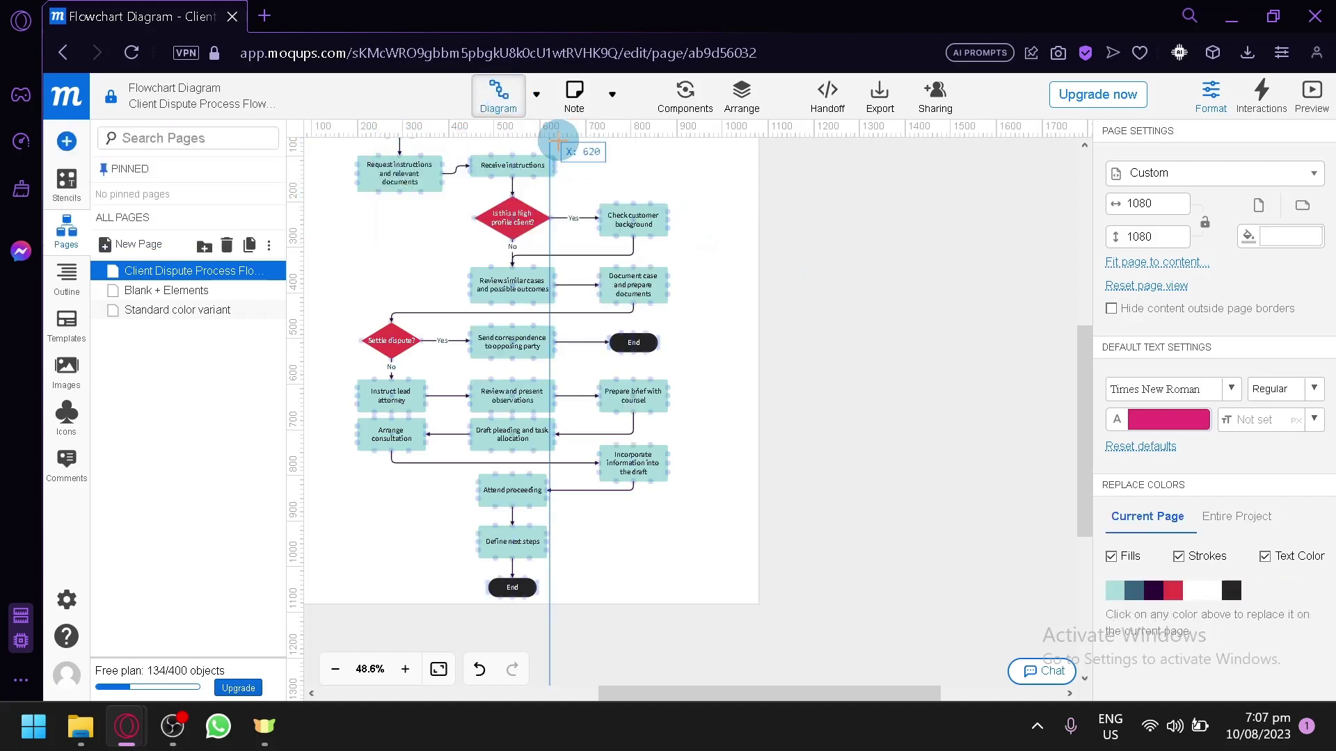
left_click_drag(617, 175, 637, 181)
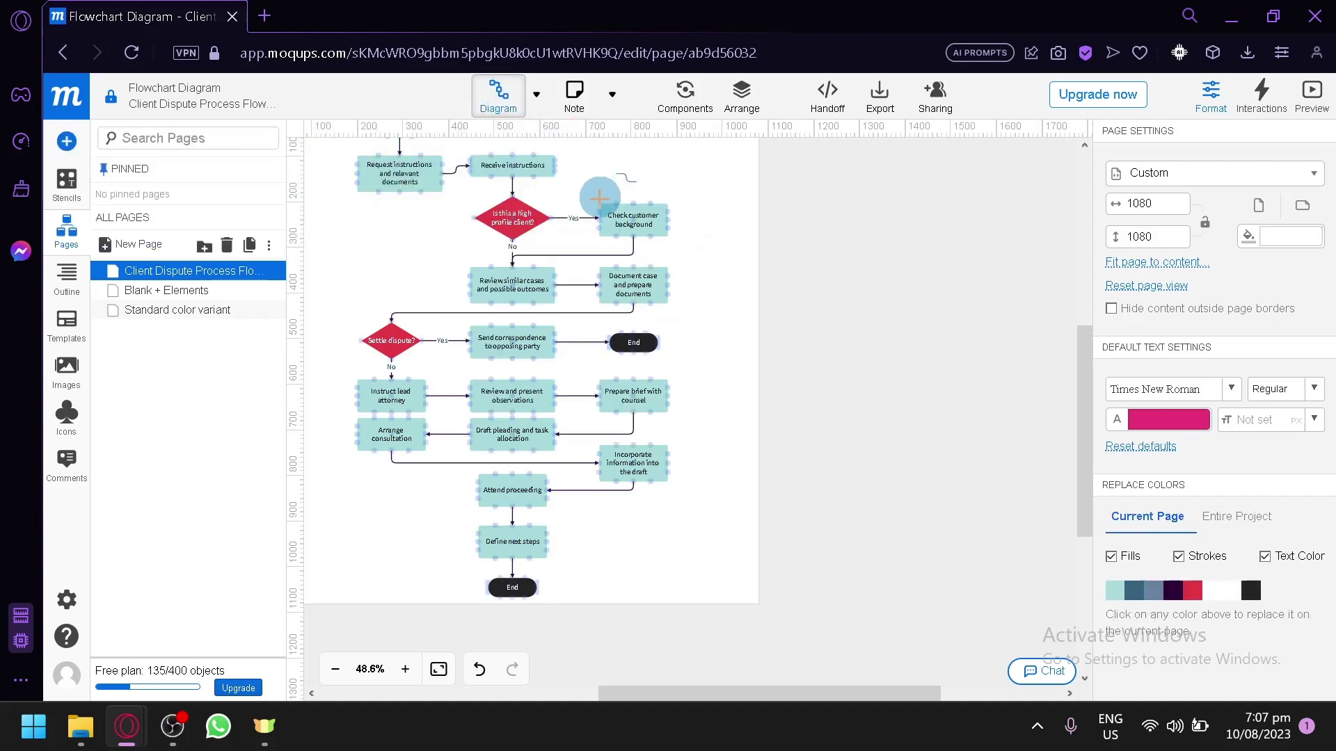
scroll(594, 206, "up", 10)
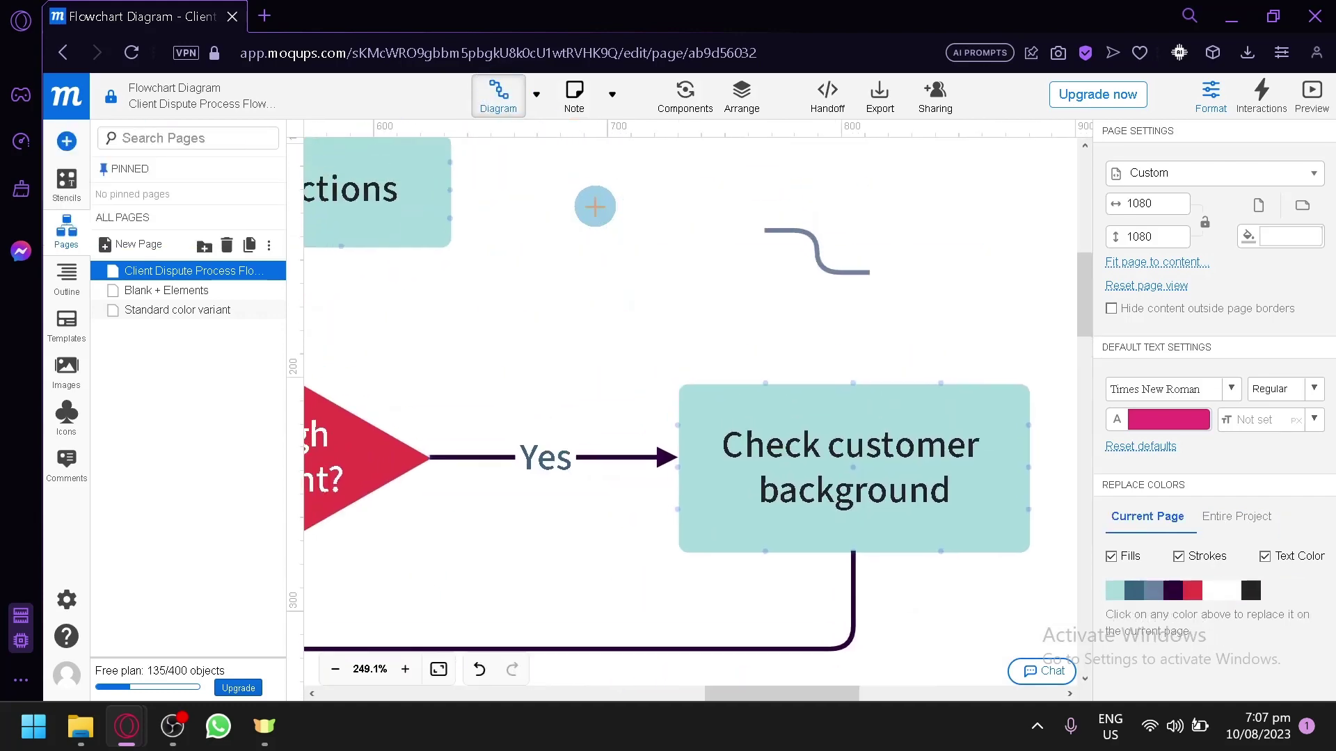
left_click(862, 296)
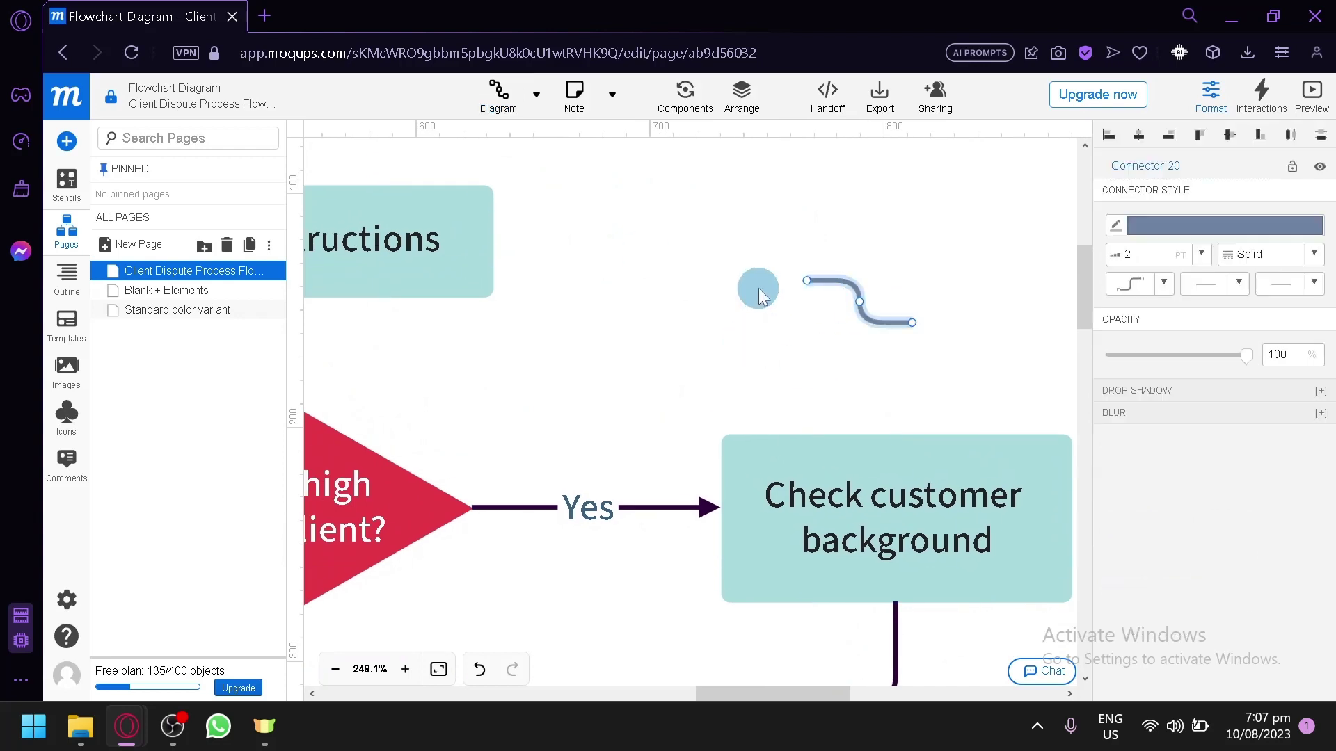
key("Delete")
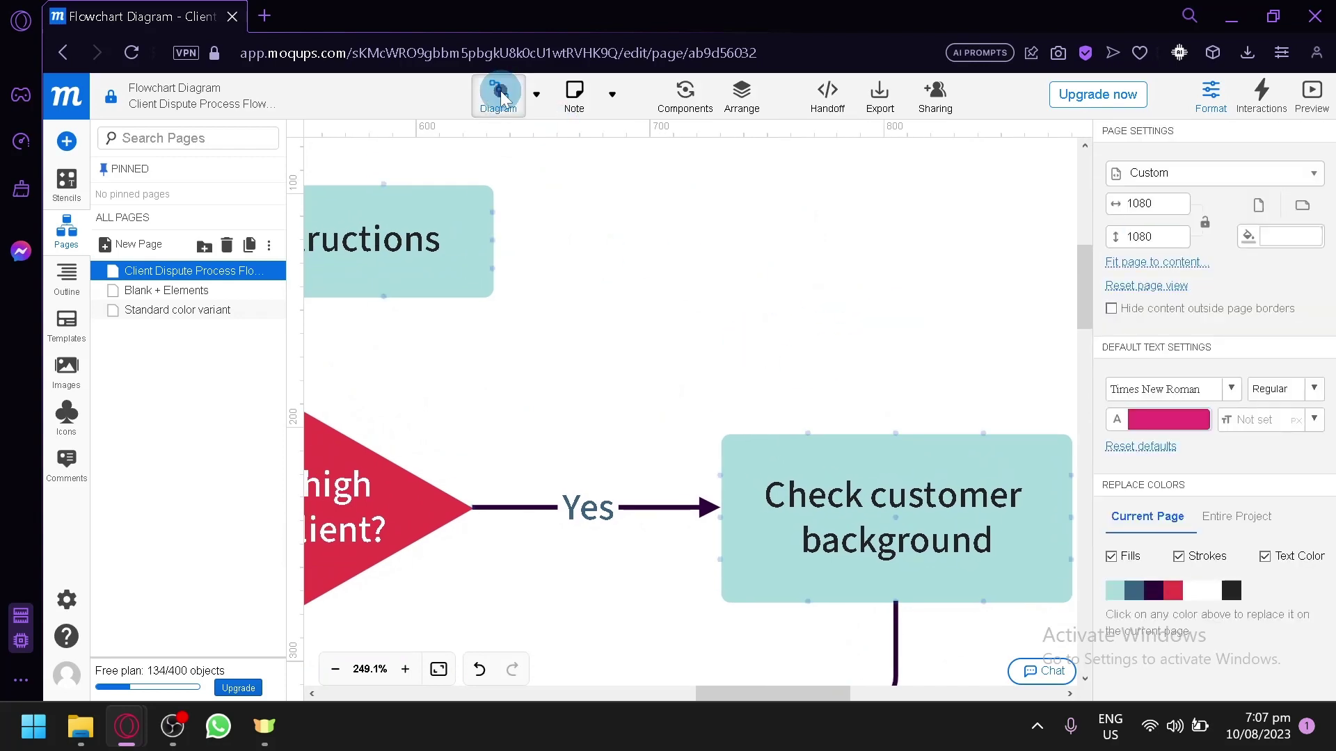
left_click(501, 98)
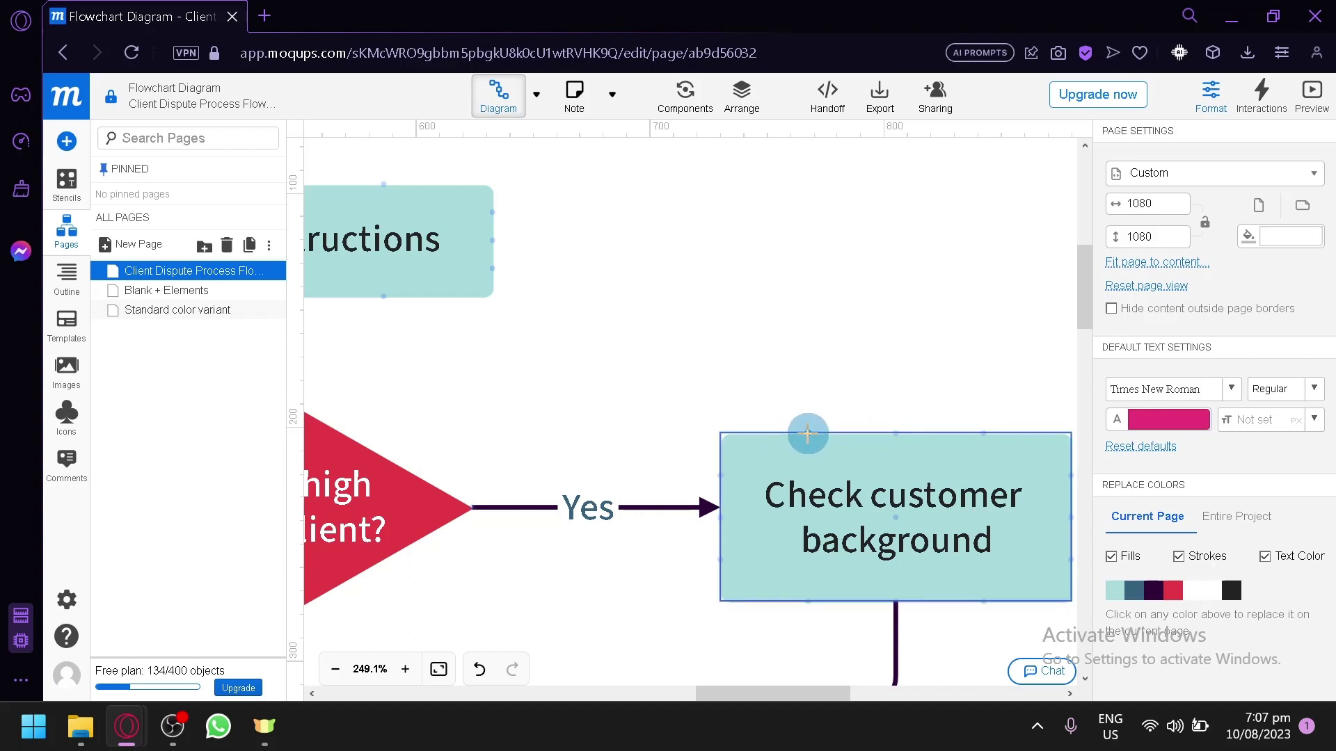
left_click_drag(807, 432, 496, 244)
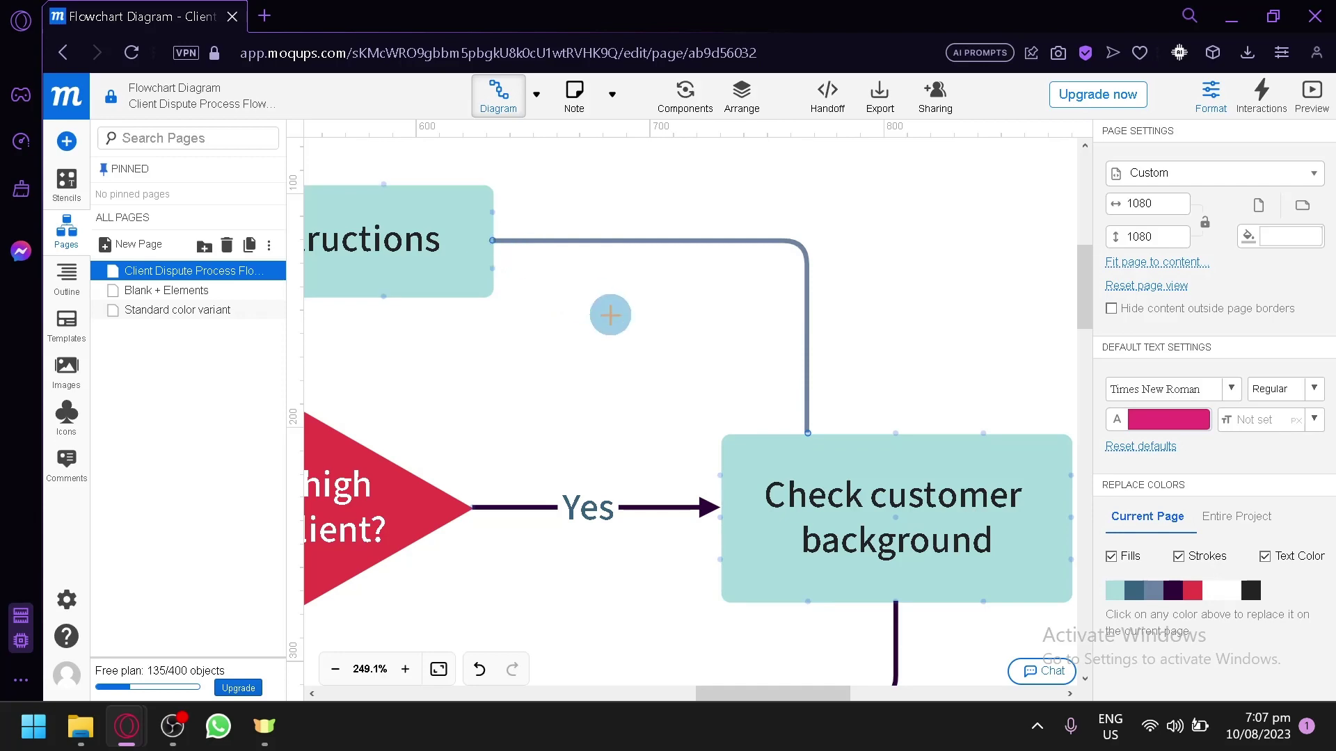
scroll(611, 310, "down", 5)
Step: Browse the Diagram, Components, Arrange and Handoff menus, then attempt Export, triggering the Pro upgrade prompt
left_click(662, 322)
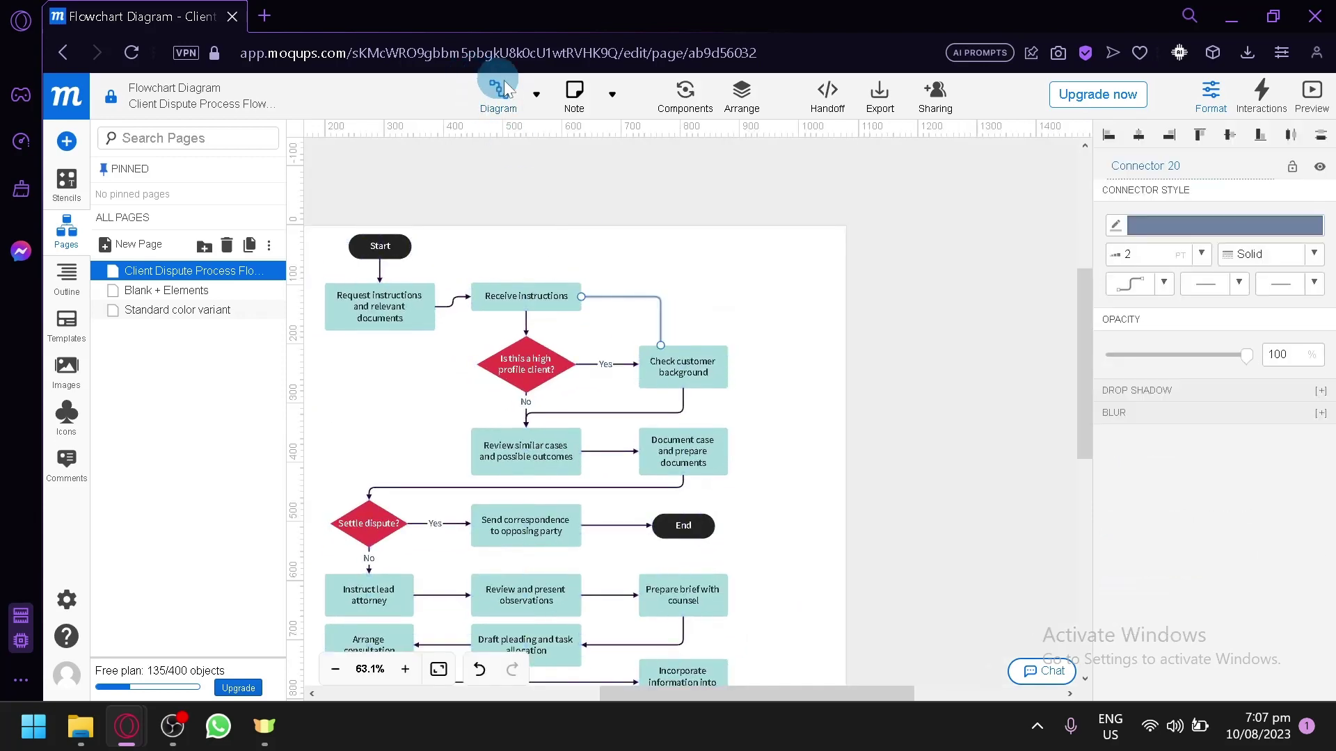
left_click(515, 91)
left_click(539, 96)
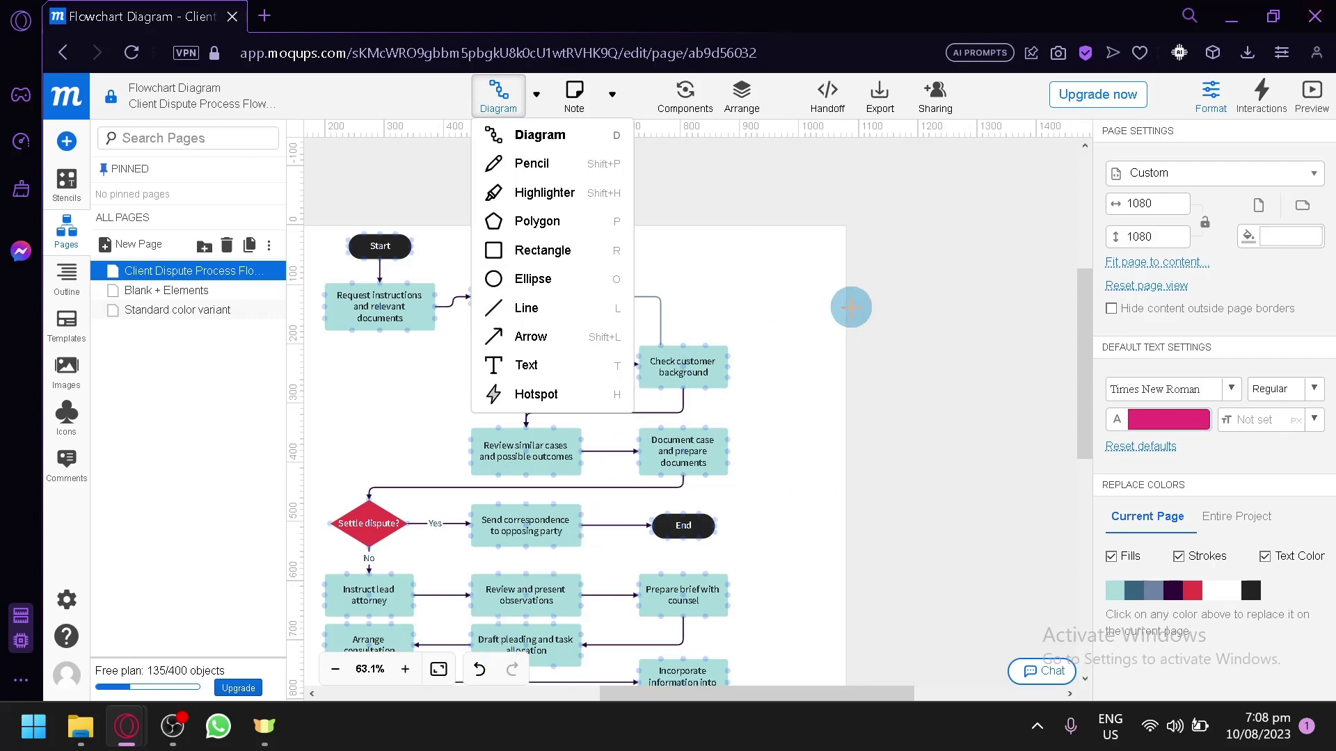
left_click(685, 94)
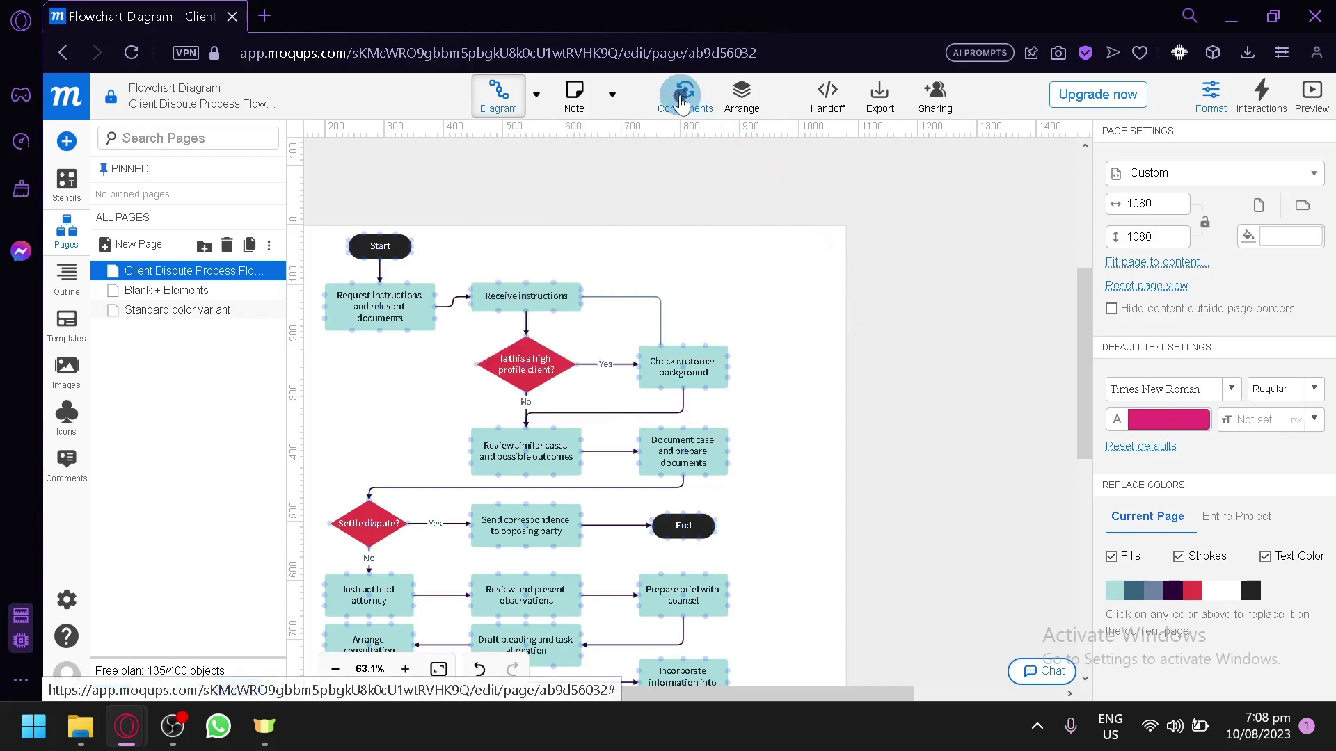
left_click(766, 101)
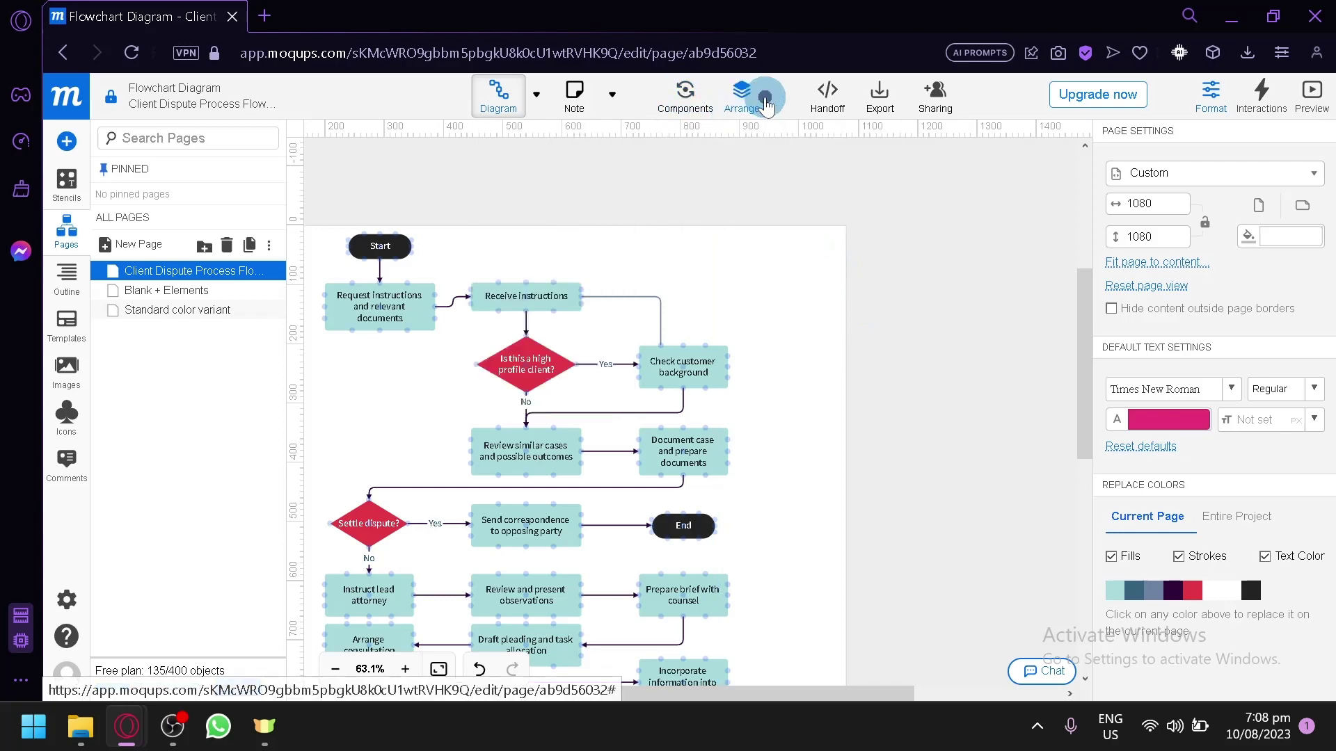
left_click(835, 104)
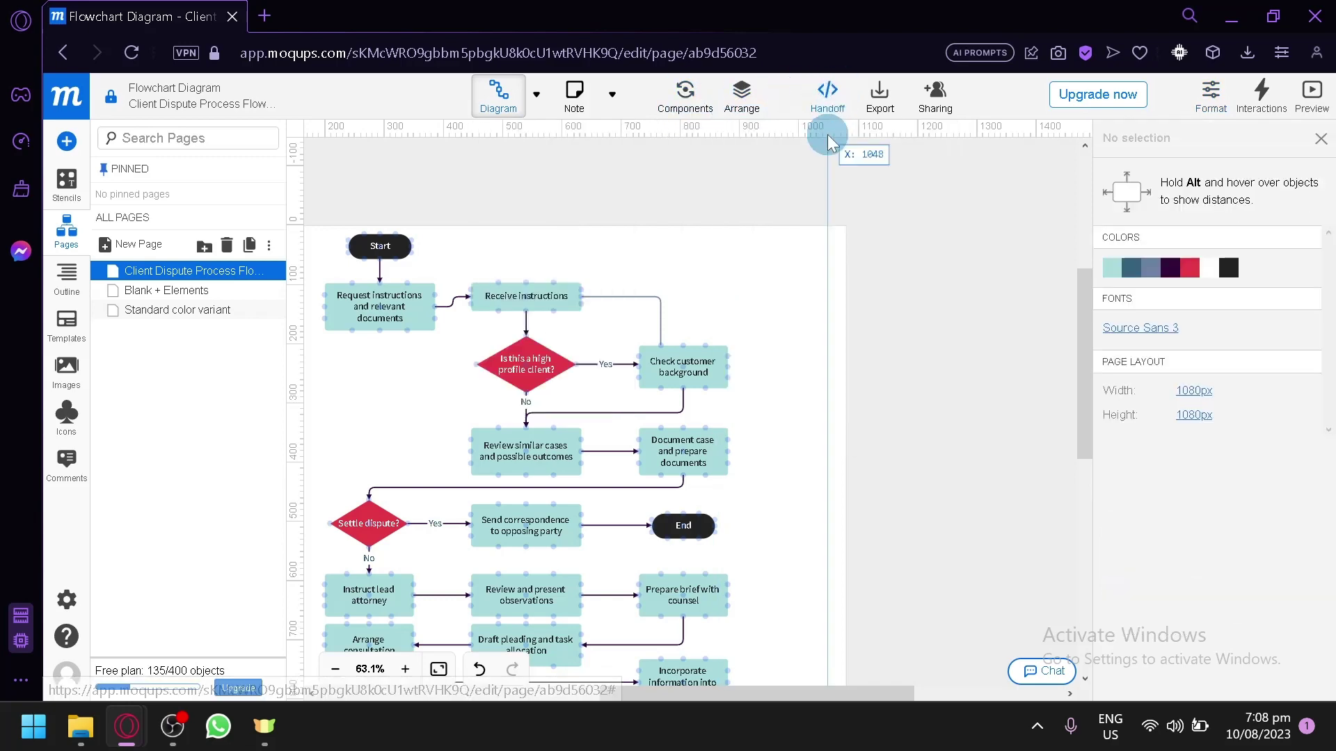
left_click(894, 108)
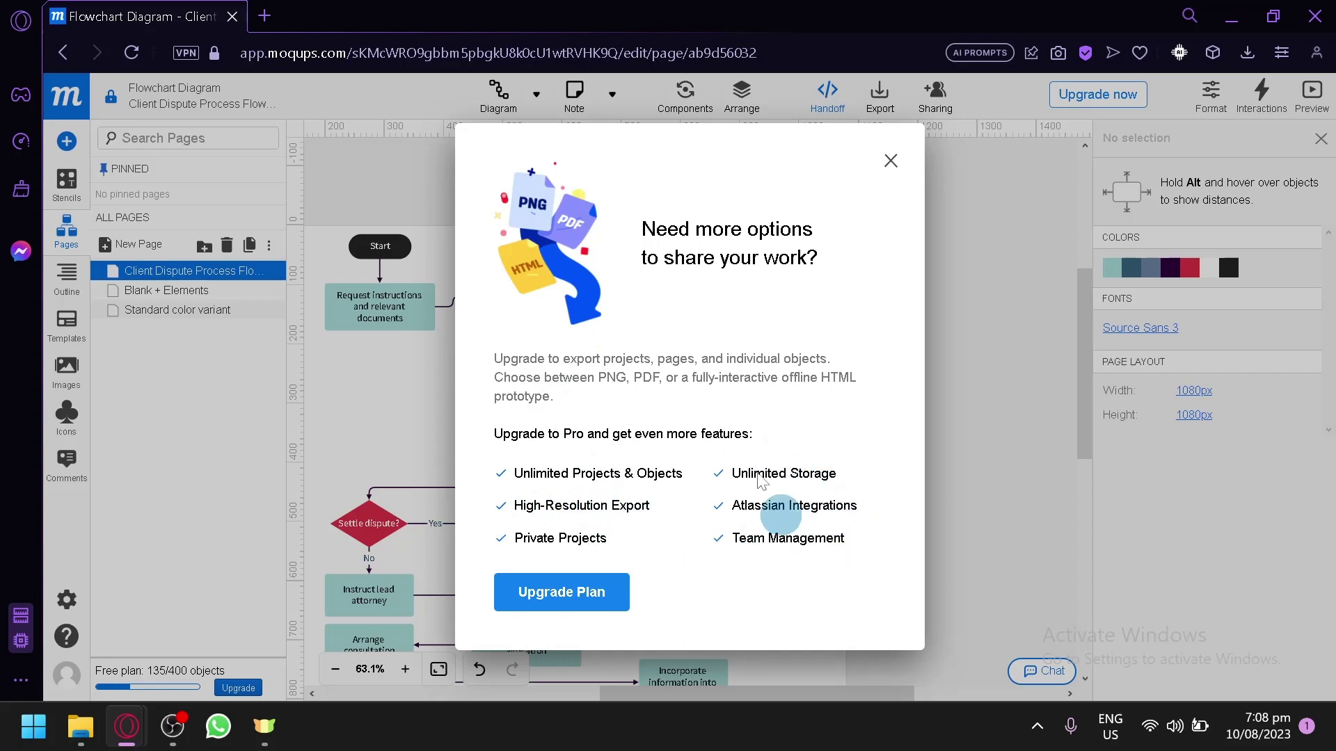
Step: Close the upgrade prompt, show Interactions, preview the flowchart, then return to Edit
left_click(892, 162)
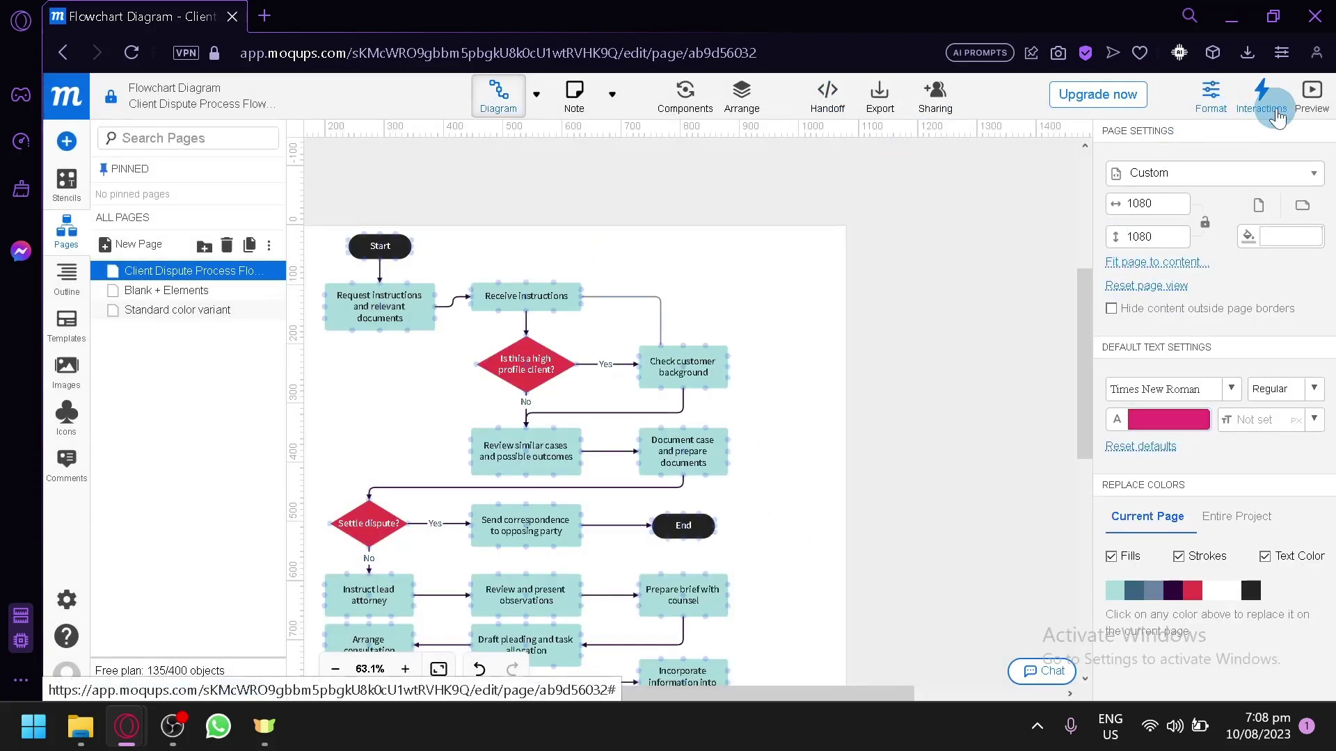
left_click(1261, 98)
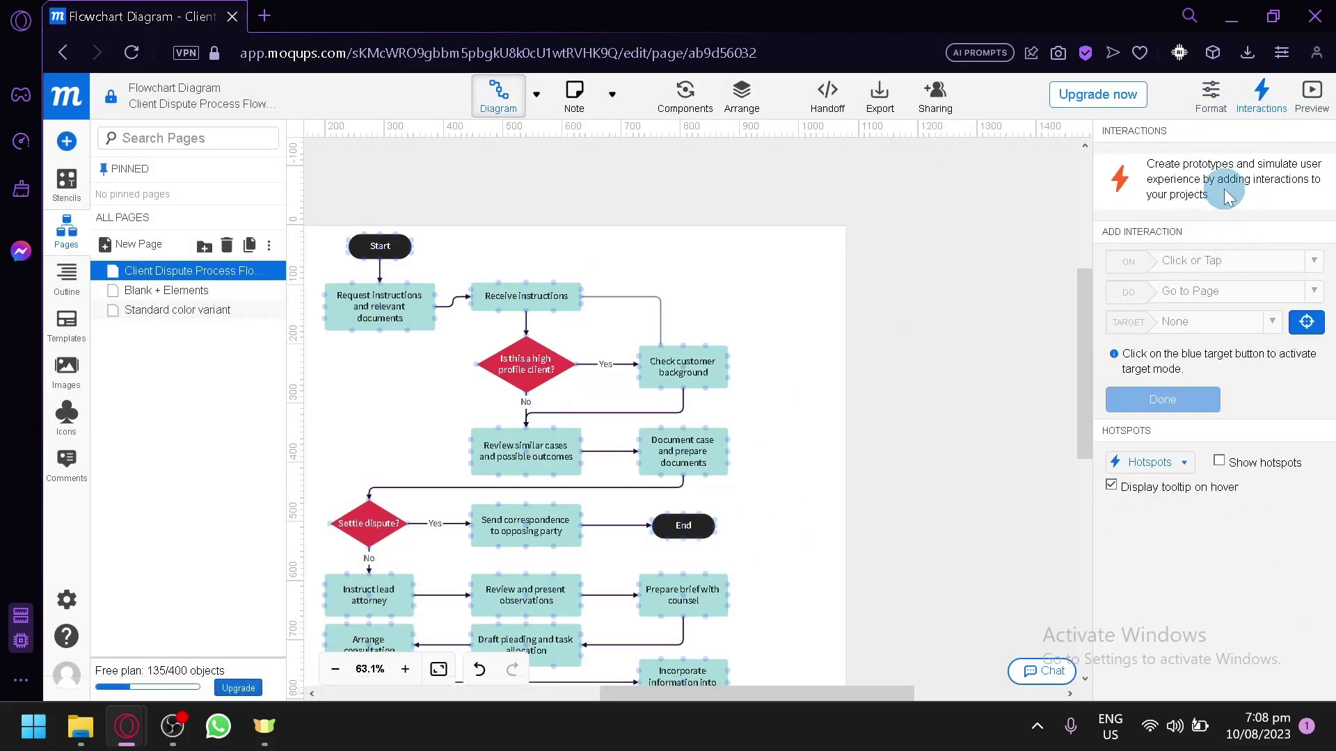
left_click(1308, 94)
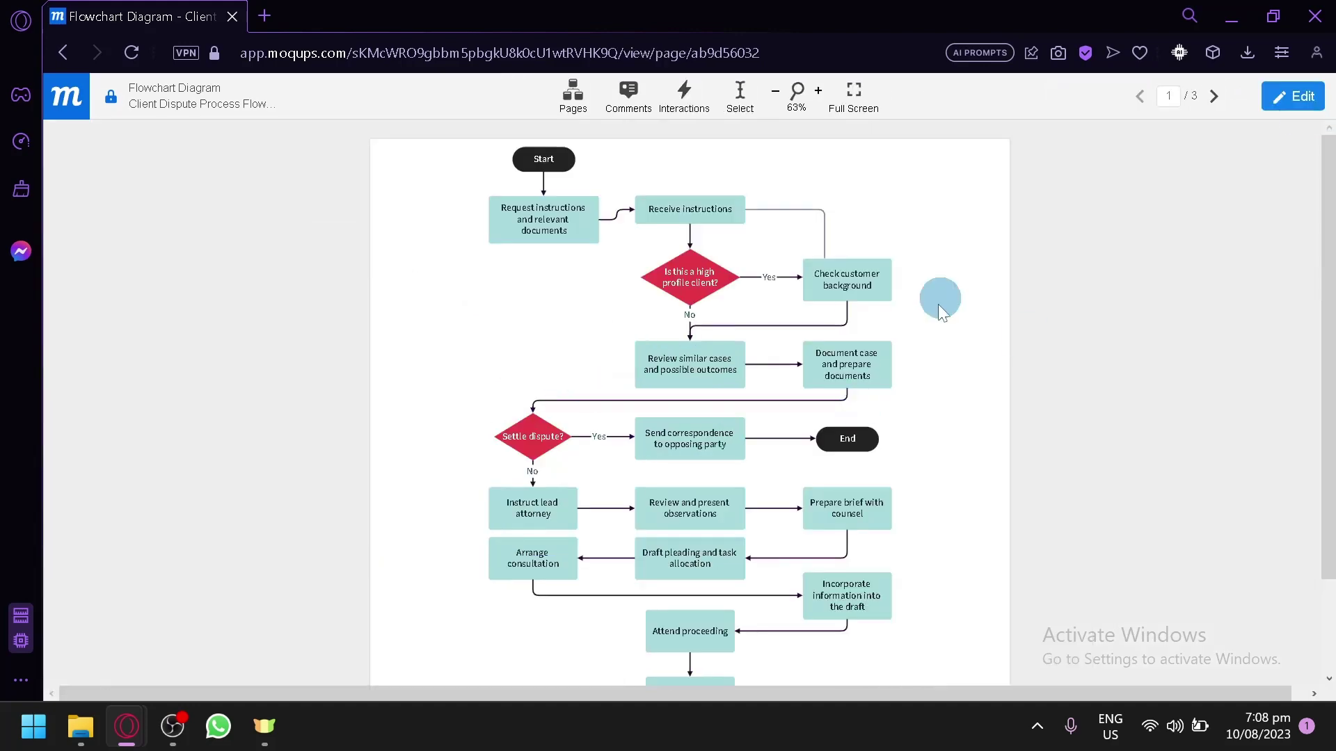
scroll(656, 298, "down", 2)
scroll(669, 285, "up", 2)
scroll(811, 285, "down", 2)
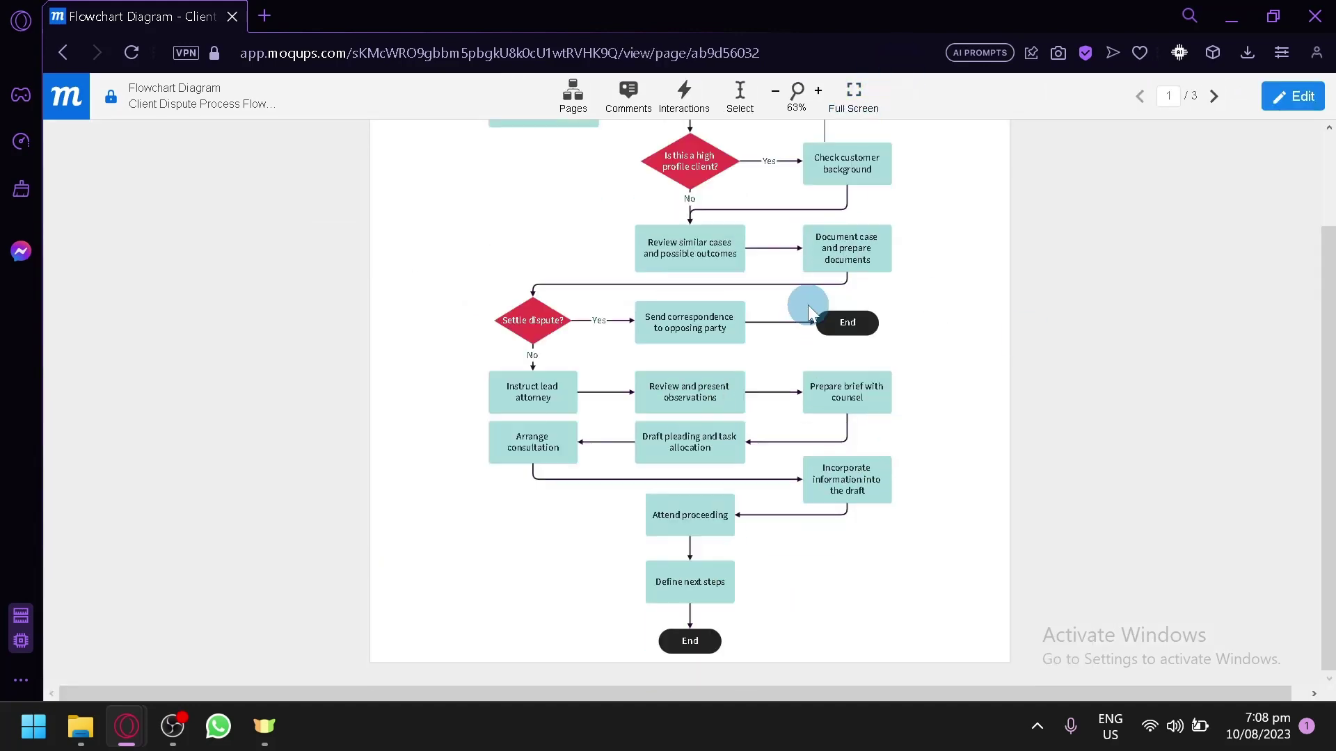
scroll(898, 285, "up", 2)
left_click(1284, 108)
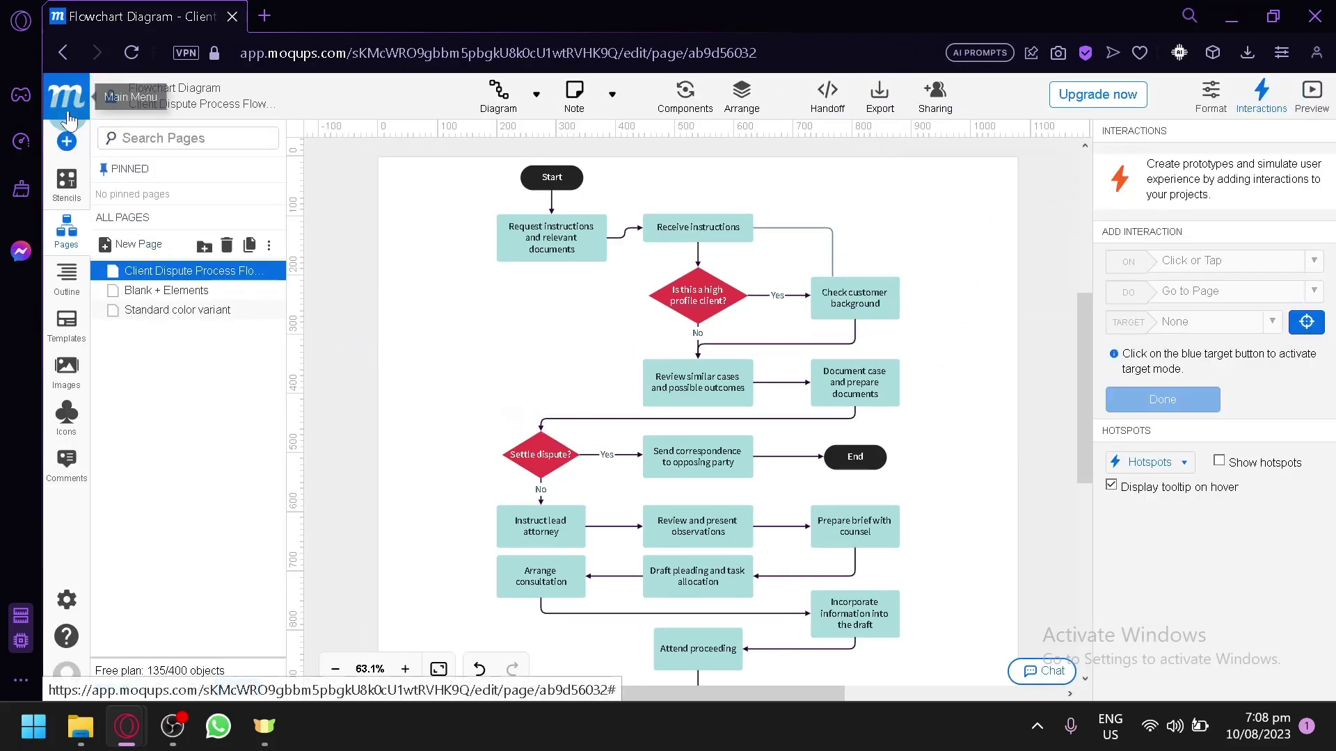
Step: From the Dashboard, create a New Project using the Admin Dashboard Wireframe template
left_click(69, 104)
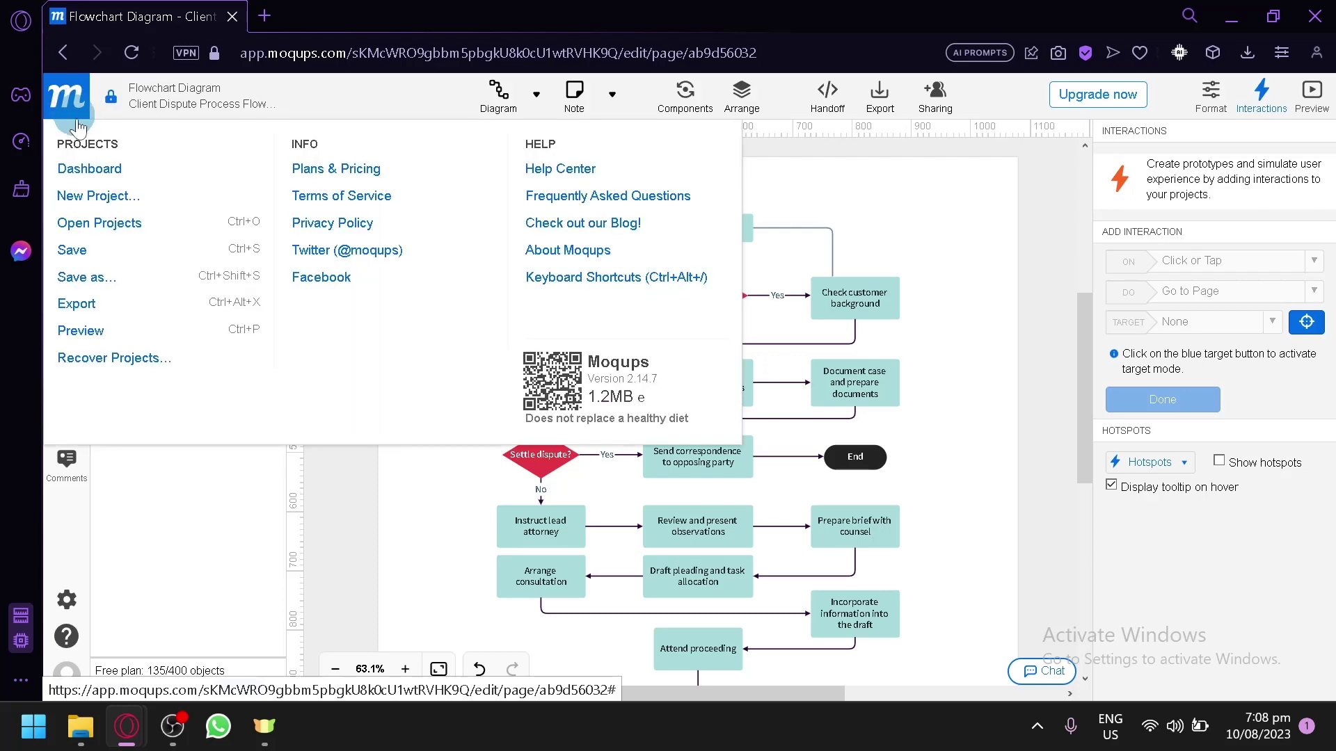
left_click(99, 172)
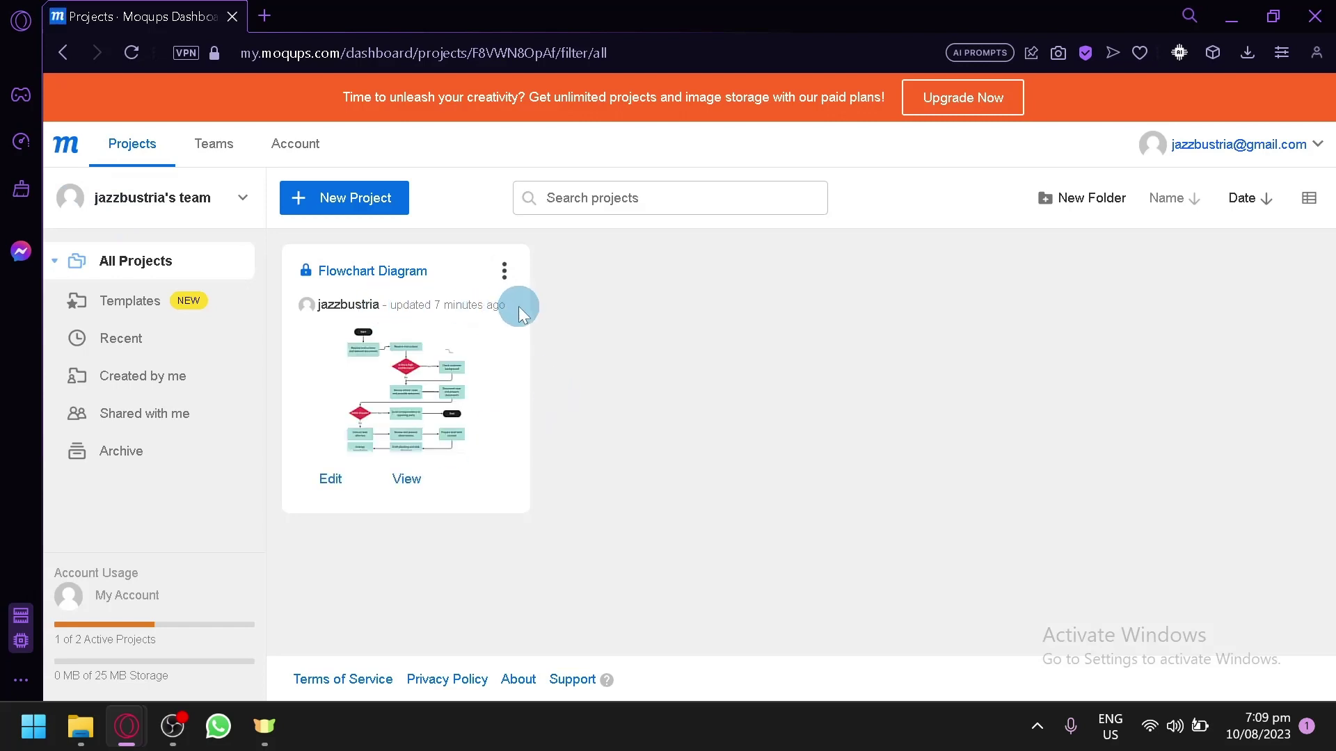
left_click(390, 207)
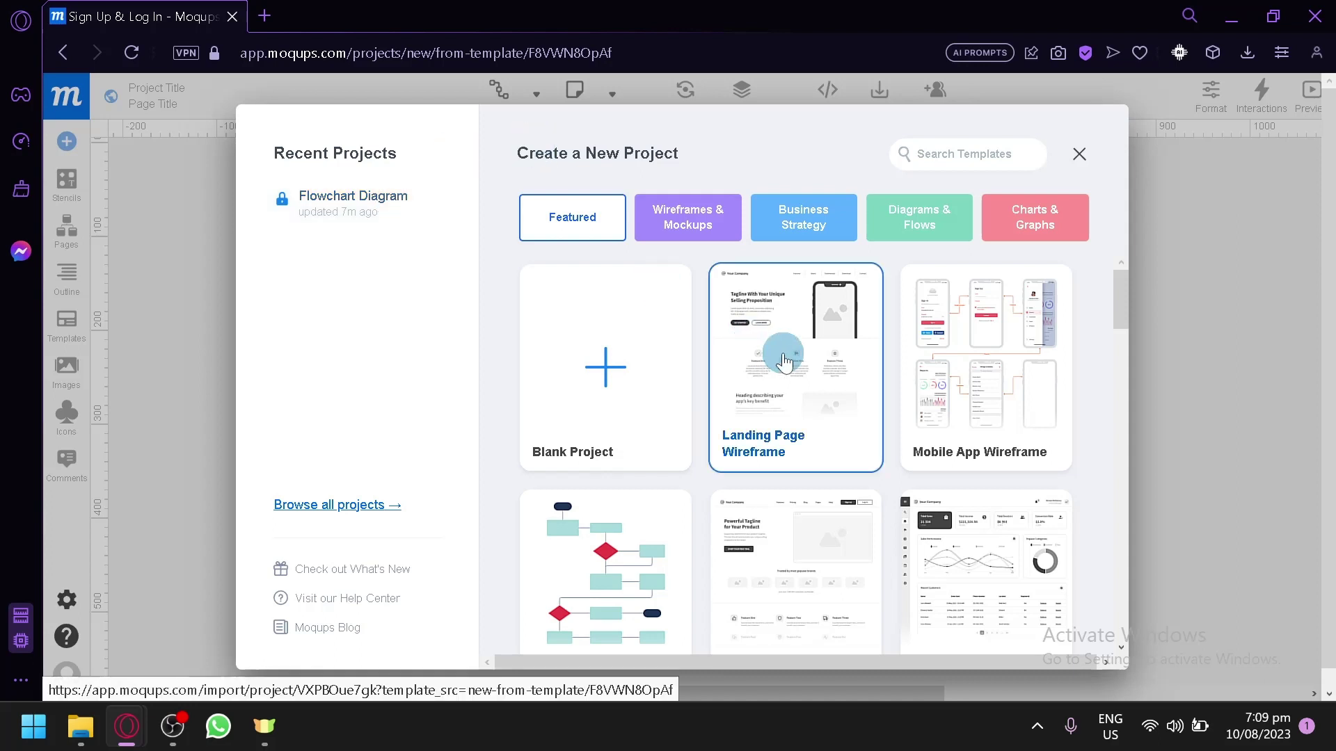
scroll(759, 424, "down", 3)
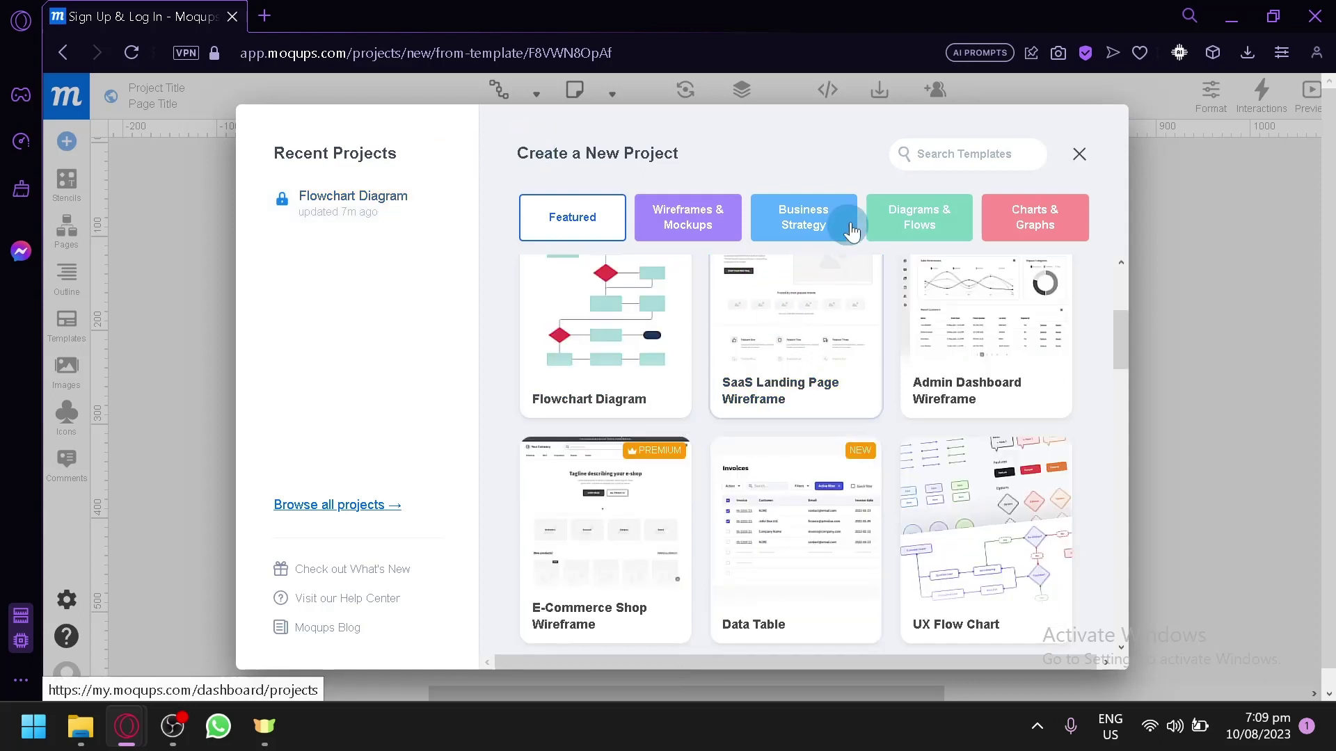
left_click(1034, 320)
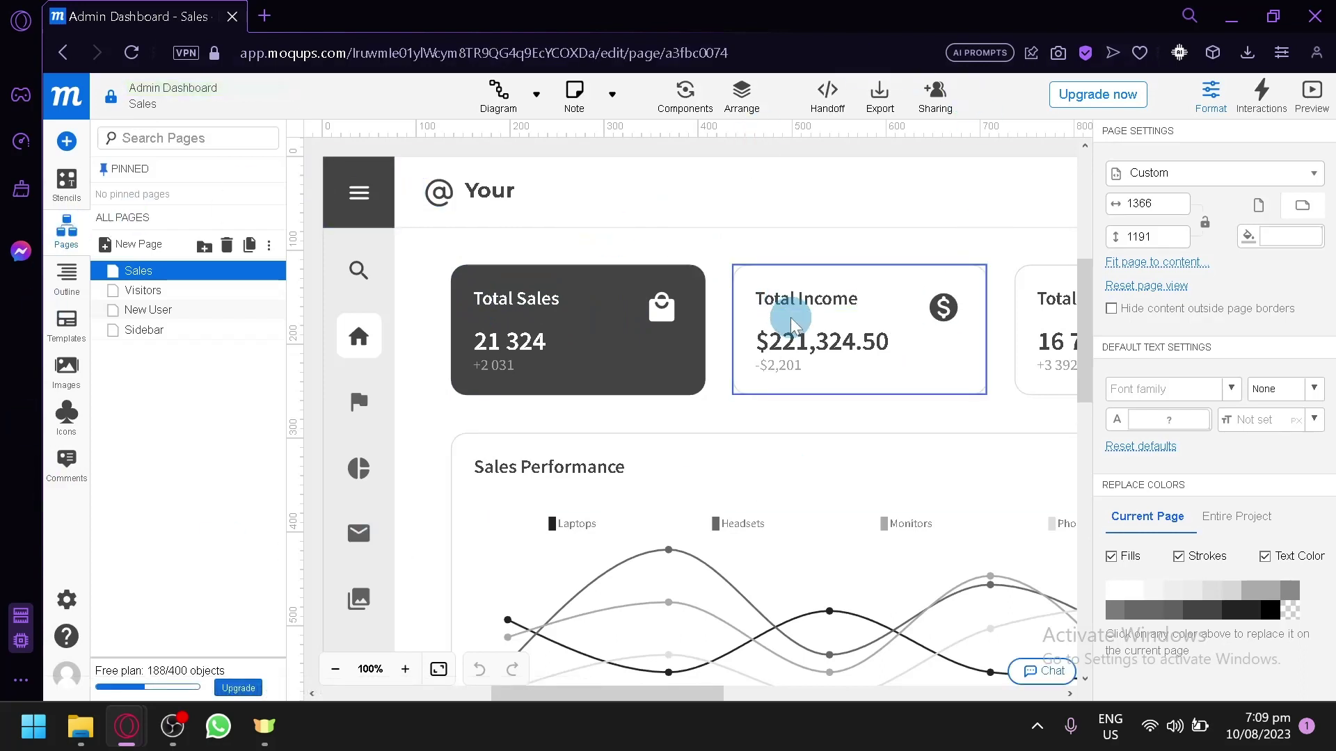
scroll(791, 321, "down", 10)
scroll(791, 321, "up", 5)
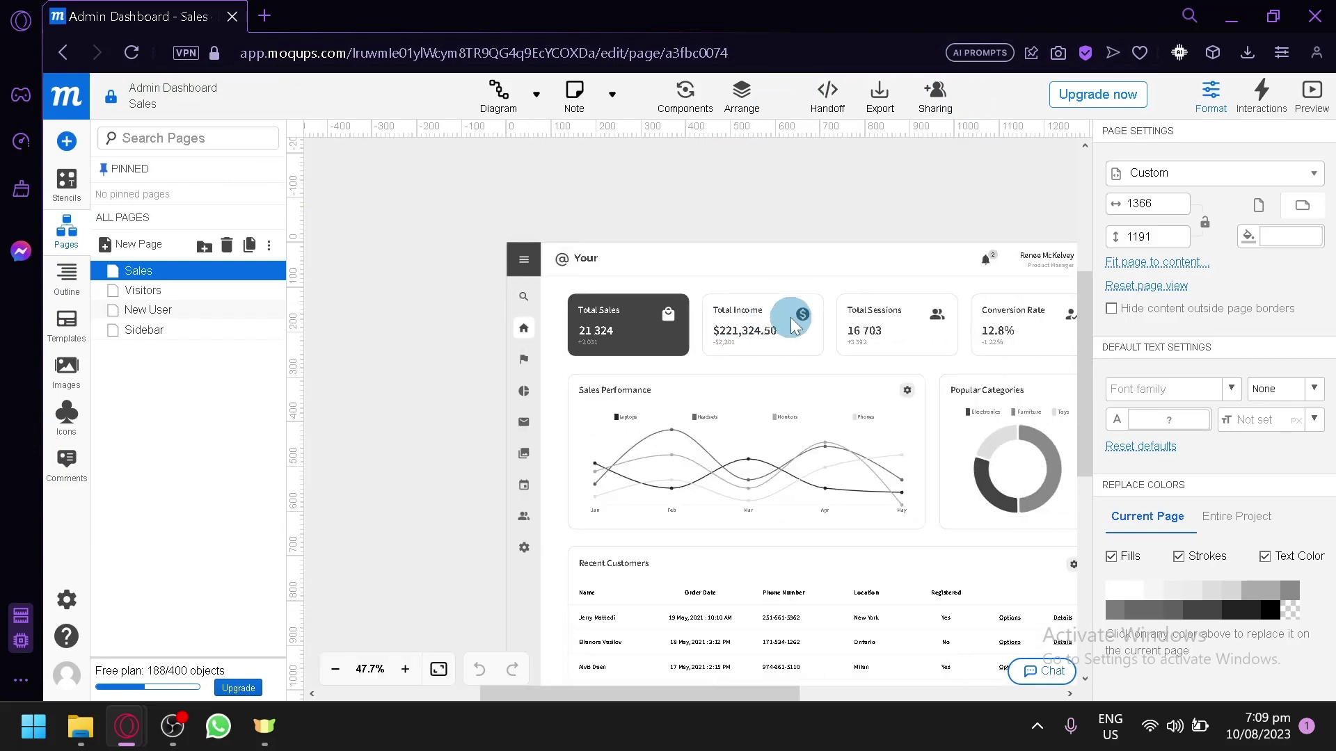
scroll(791, 324, "right", 2)
scroll(791, 324, "down", 2)
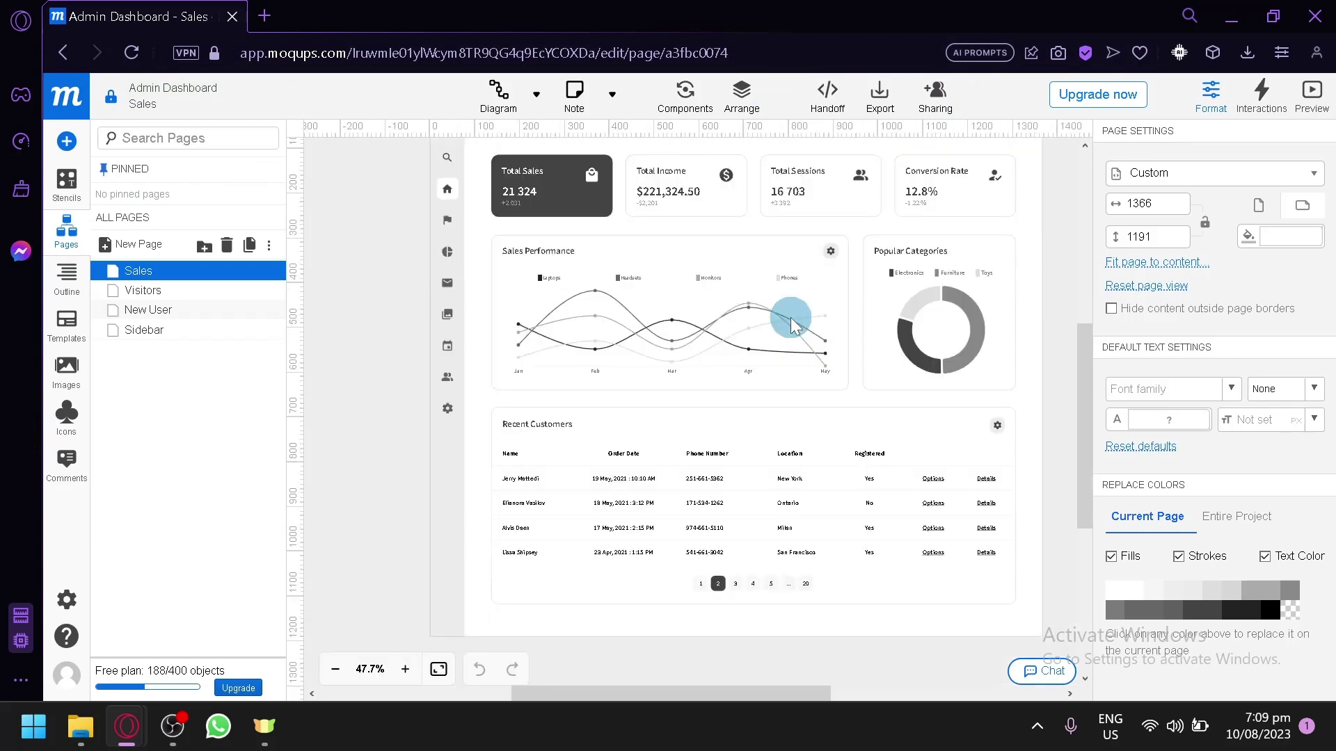
scroll(823, 316, "up", 2)
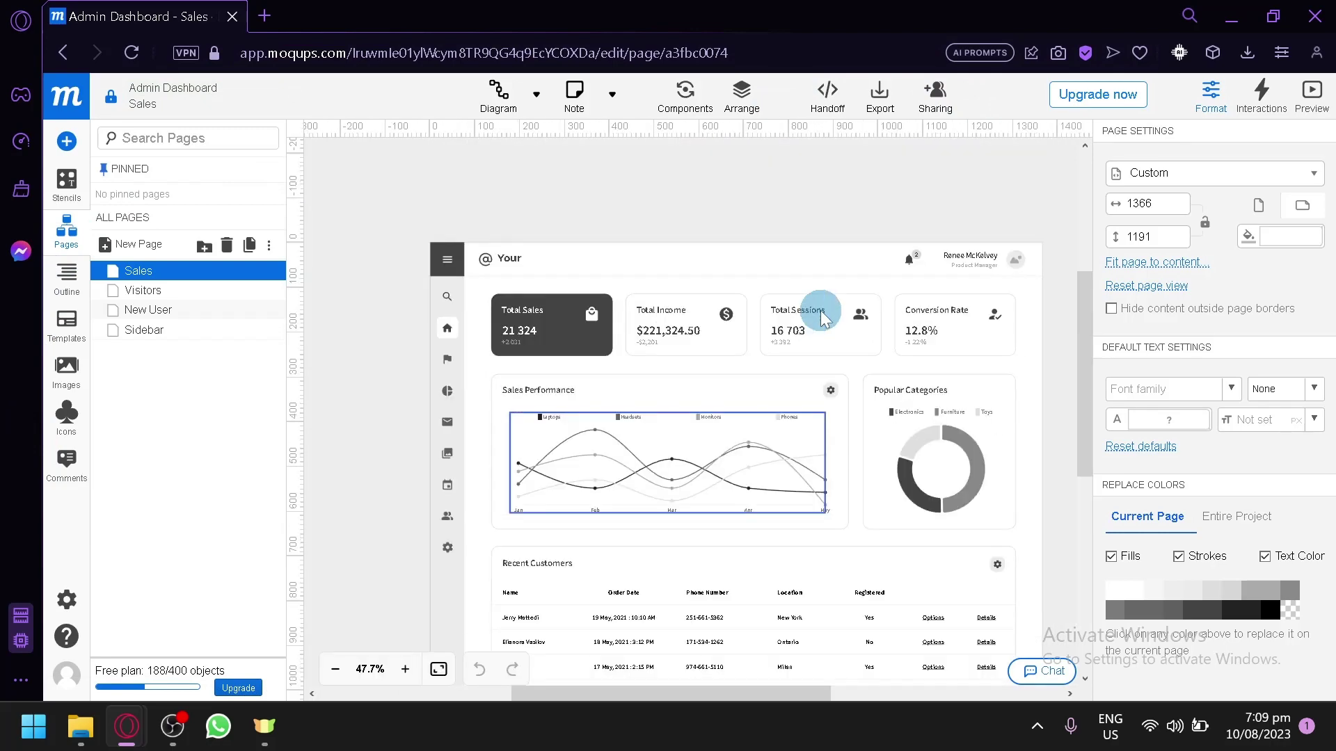